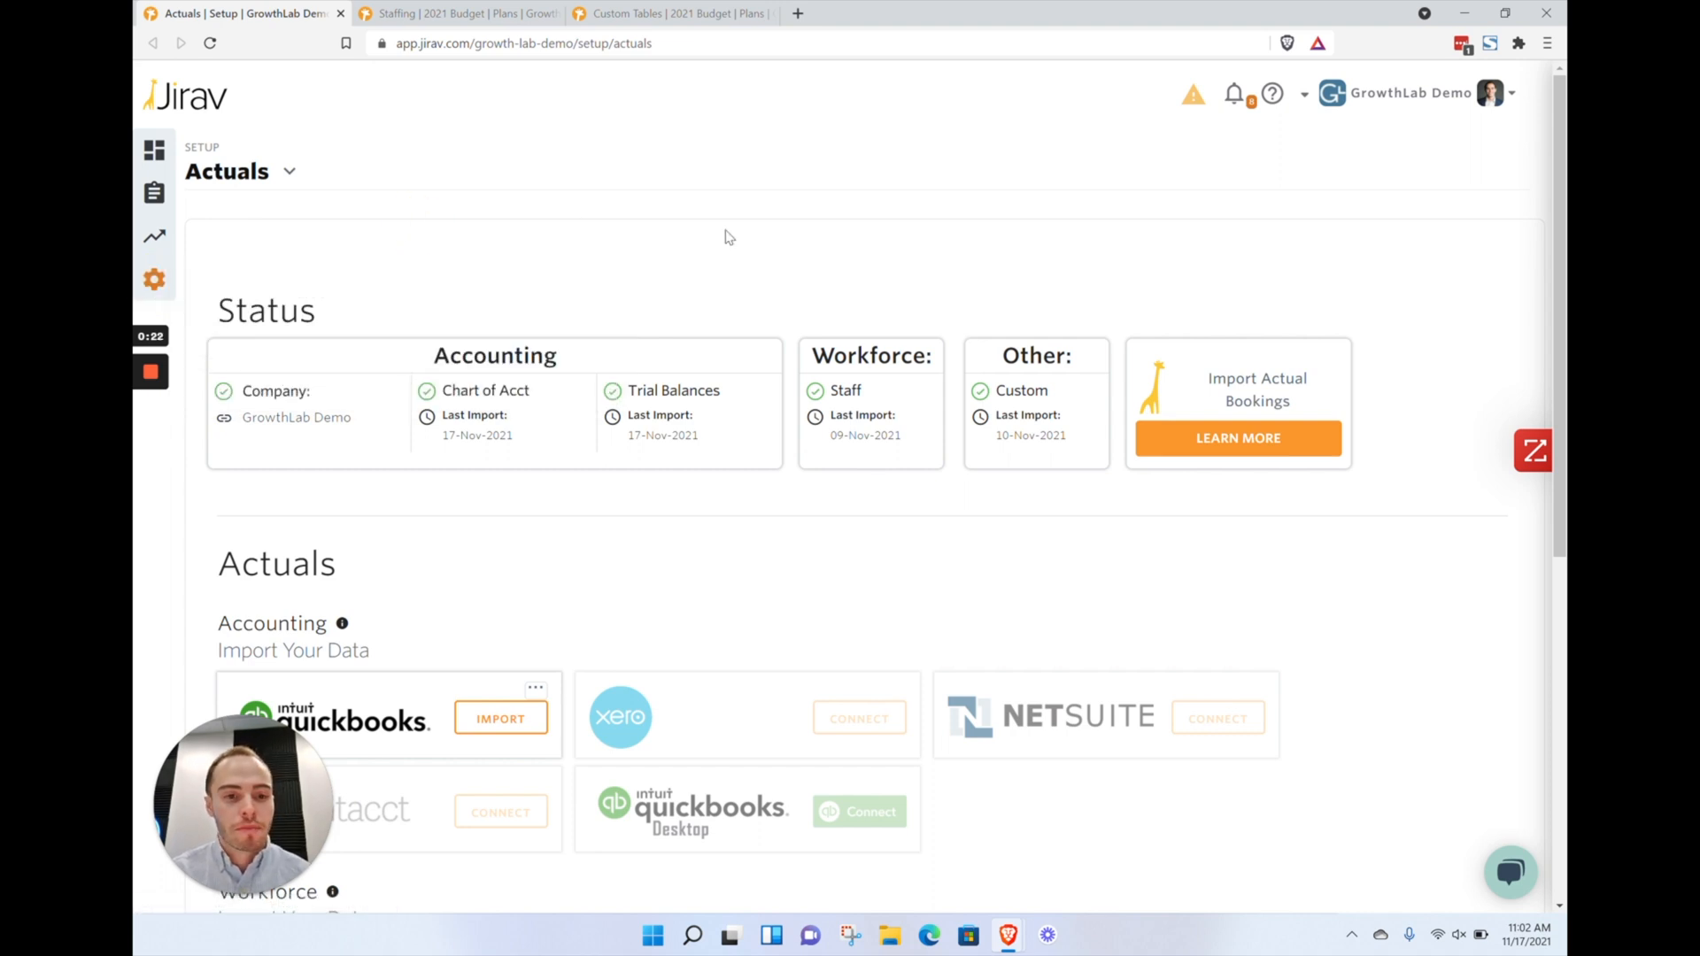
Review the accounting, workforce and custom import options on the Actuals setup page
scroll(726, 235, "down", 3)
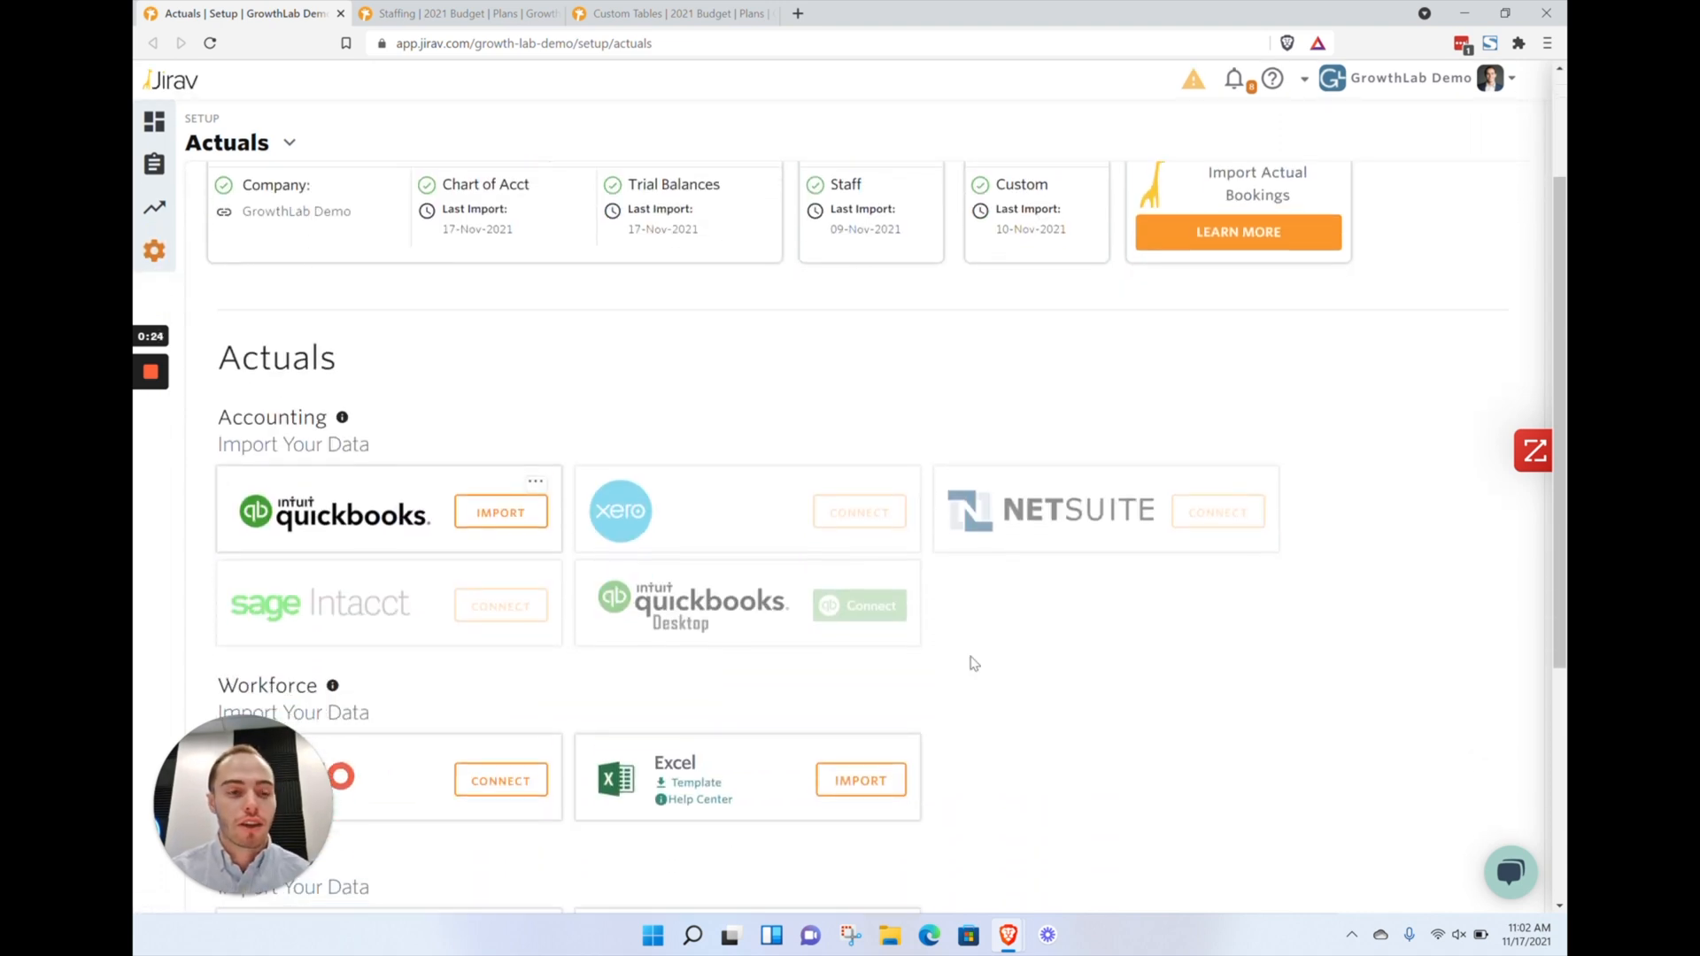
scroll(974, 662, "down", 5)
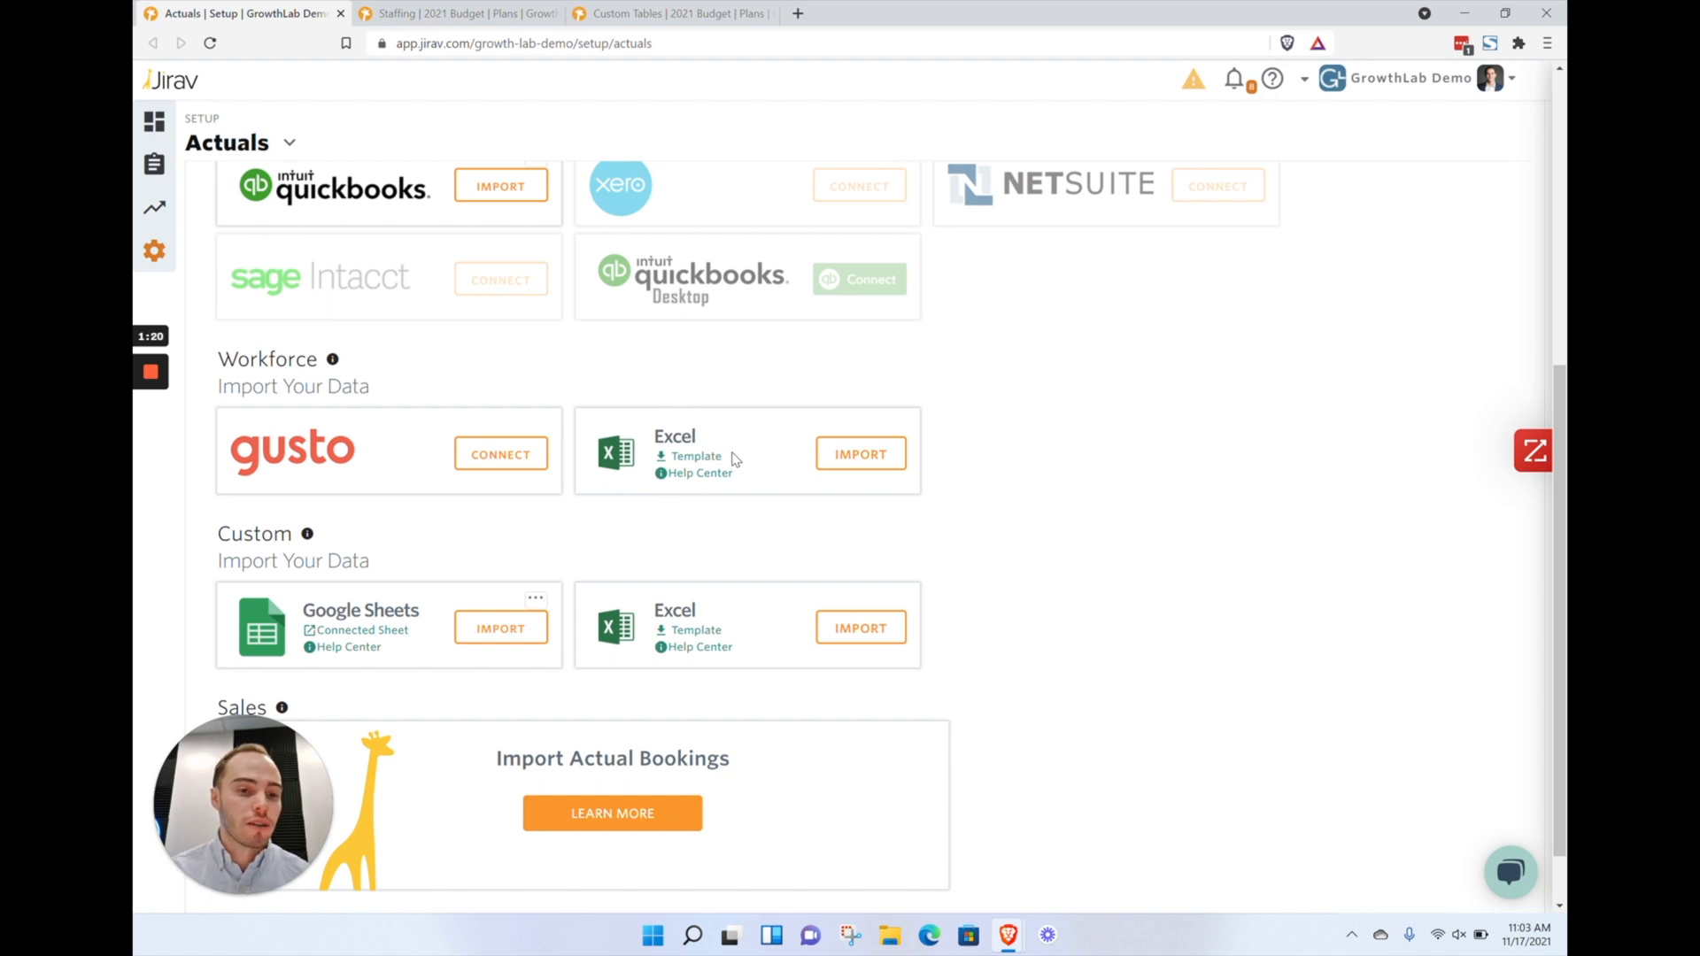
scroll(354, 328, "up", 3)
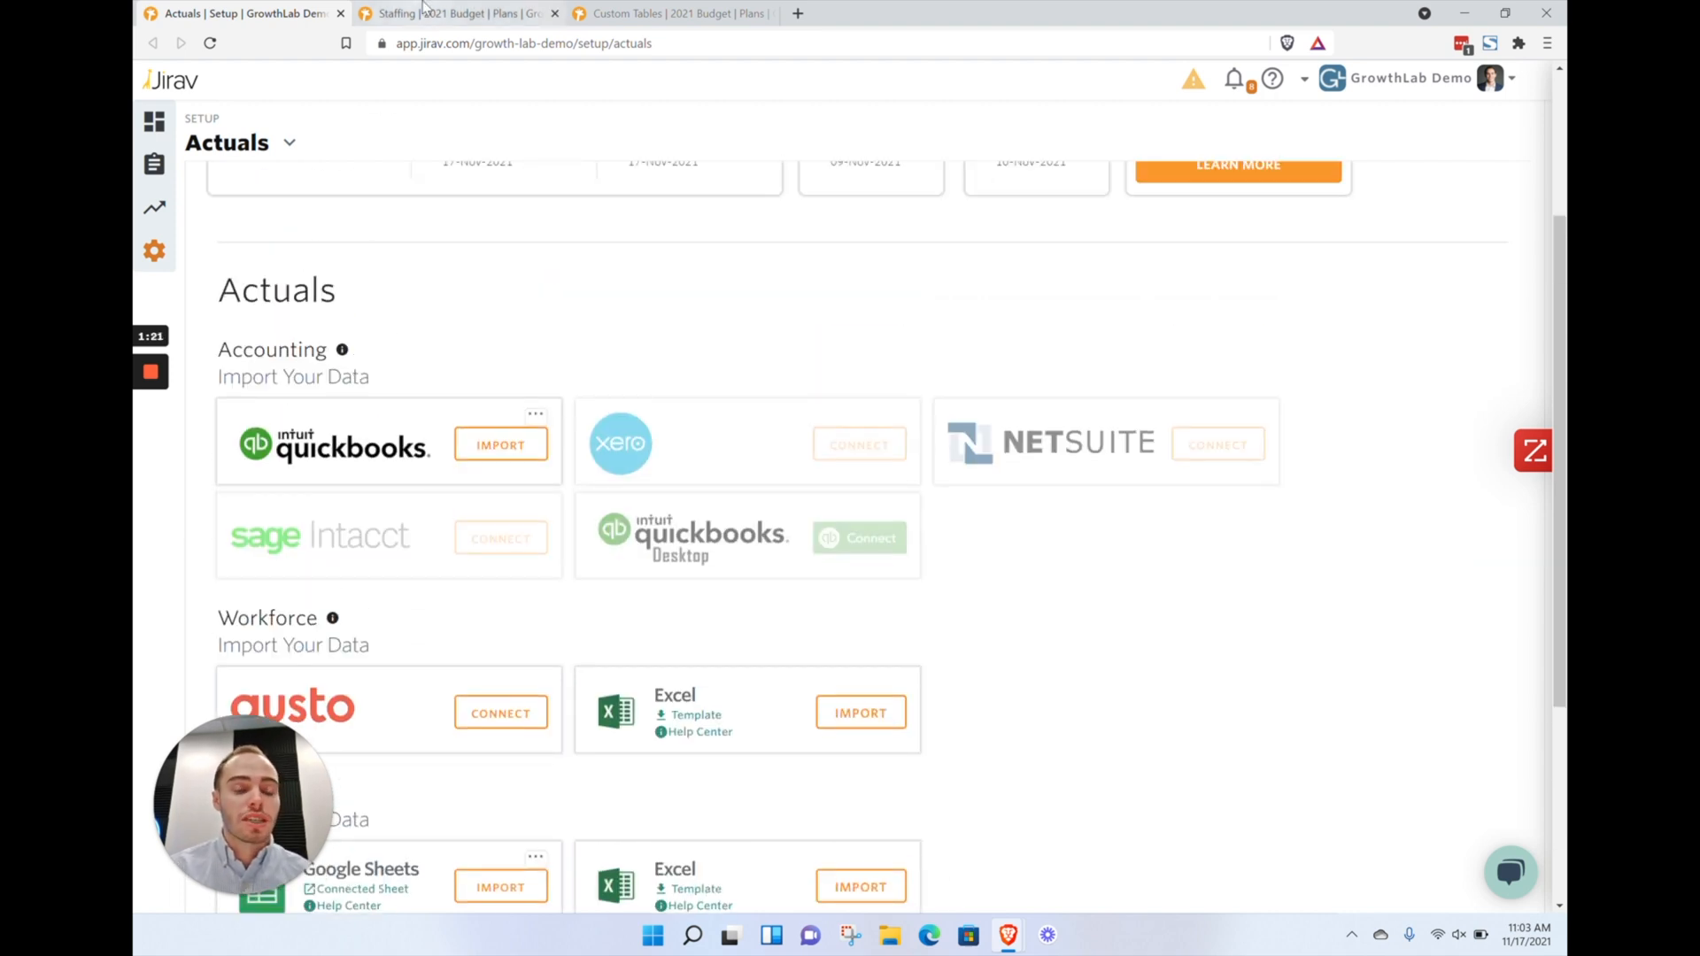
Open the 2021 Budget Staffing page and review the Headcount summary and the Manage Staff list
left_click(456, 14)
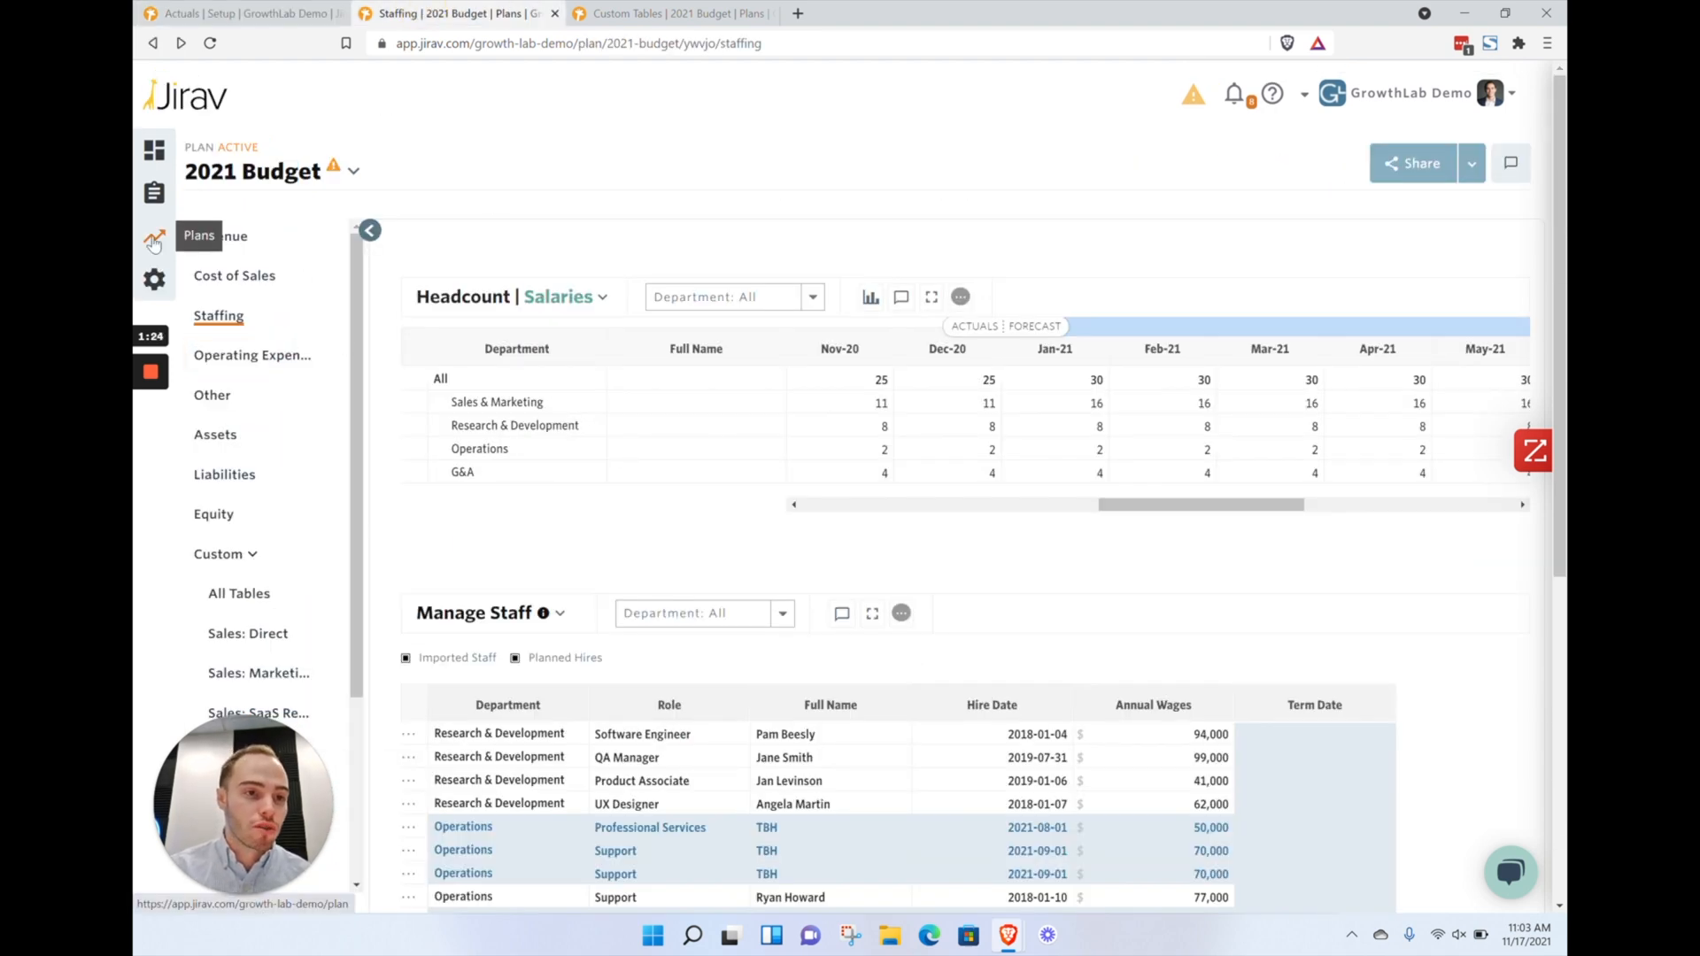
scroll(1077, 613, "down", 3)
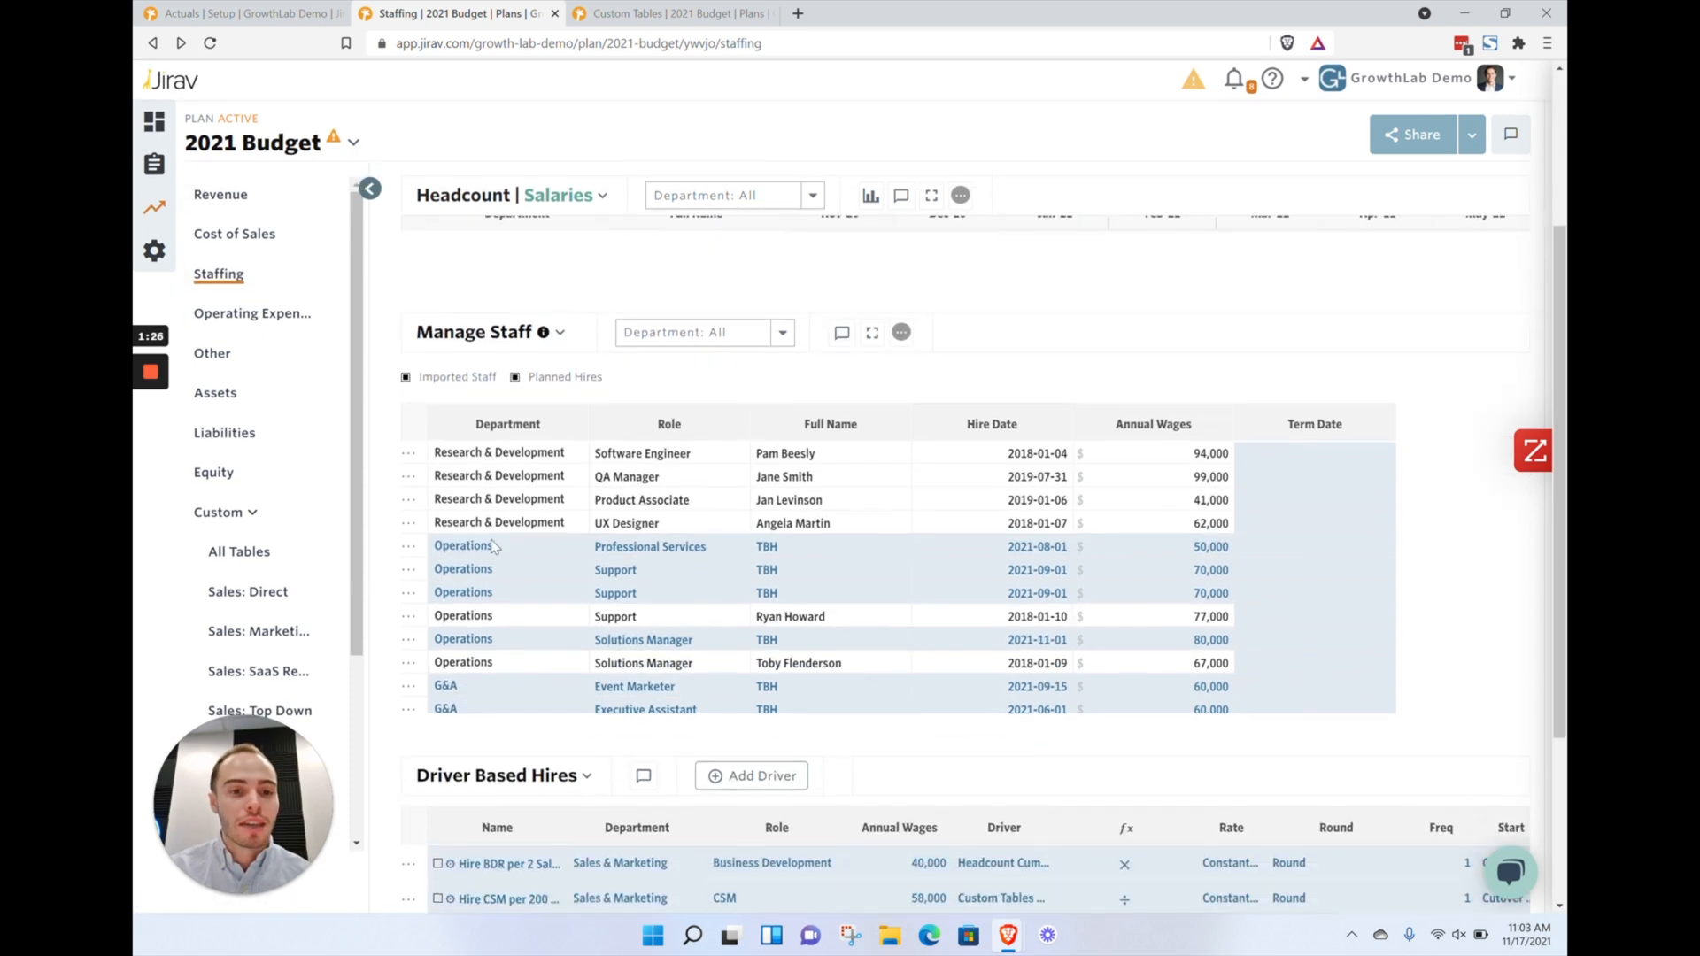
left_click(872, 571)
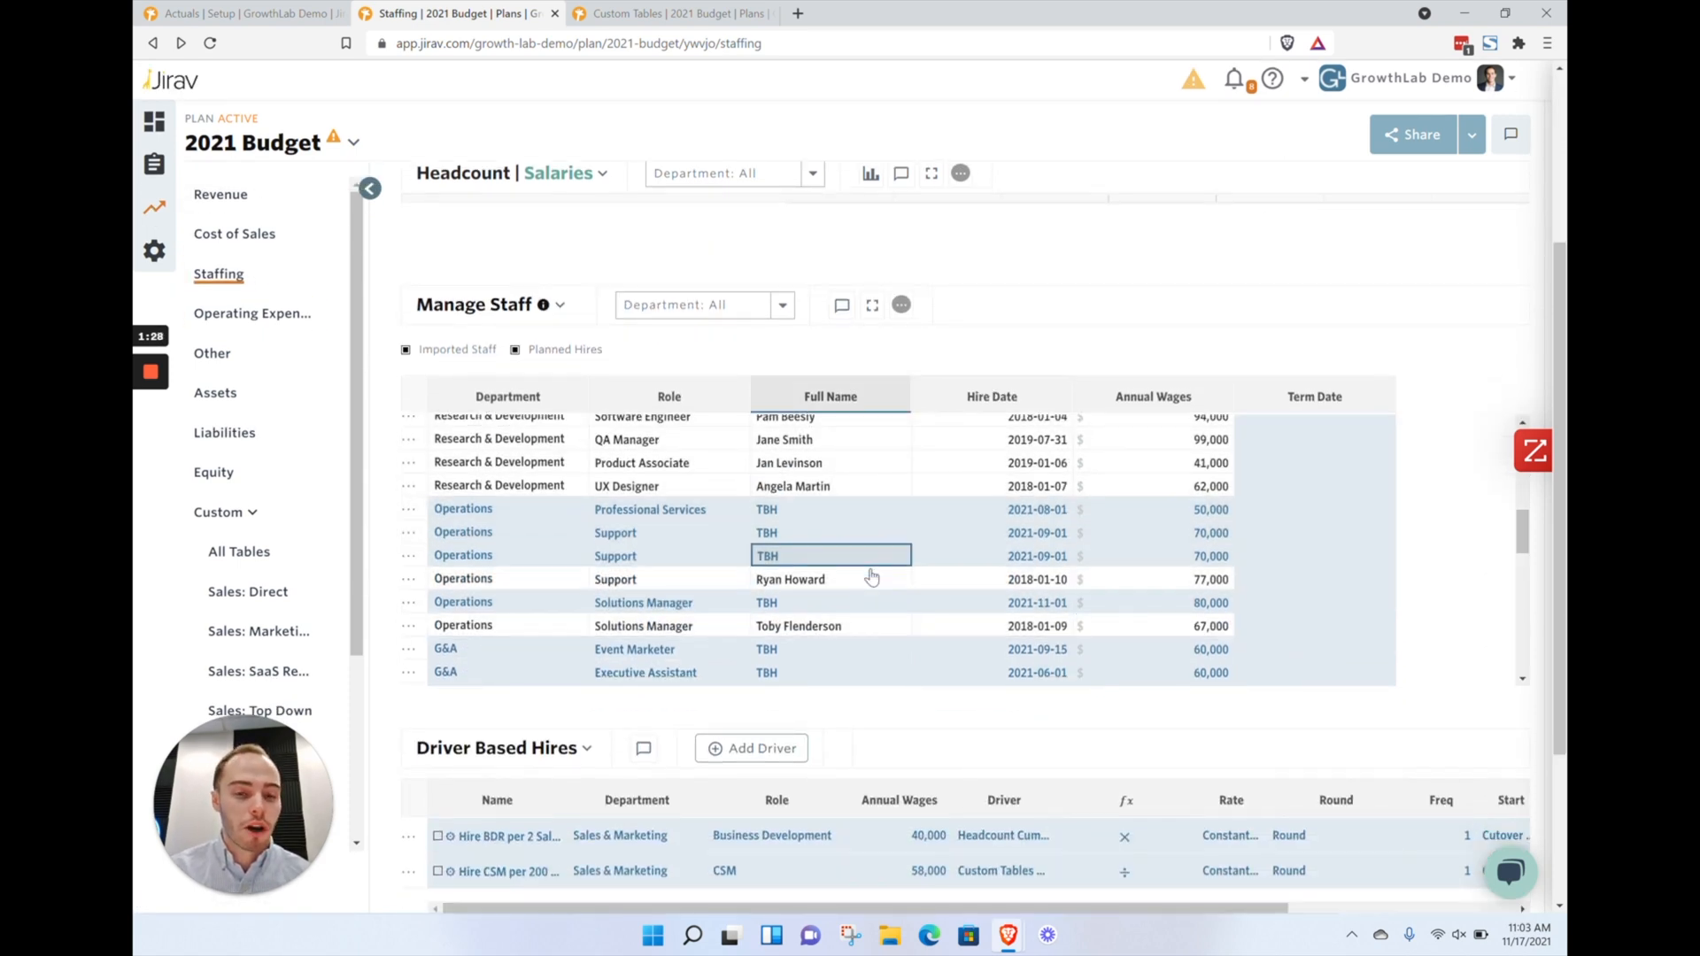
scroll(873, 575, "down", 3)
scroll(872, 577, "down", 3)
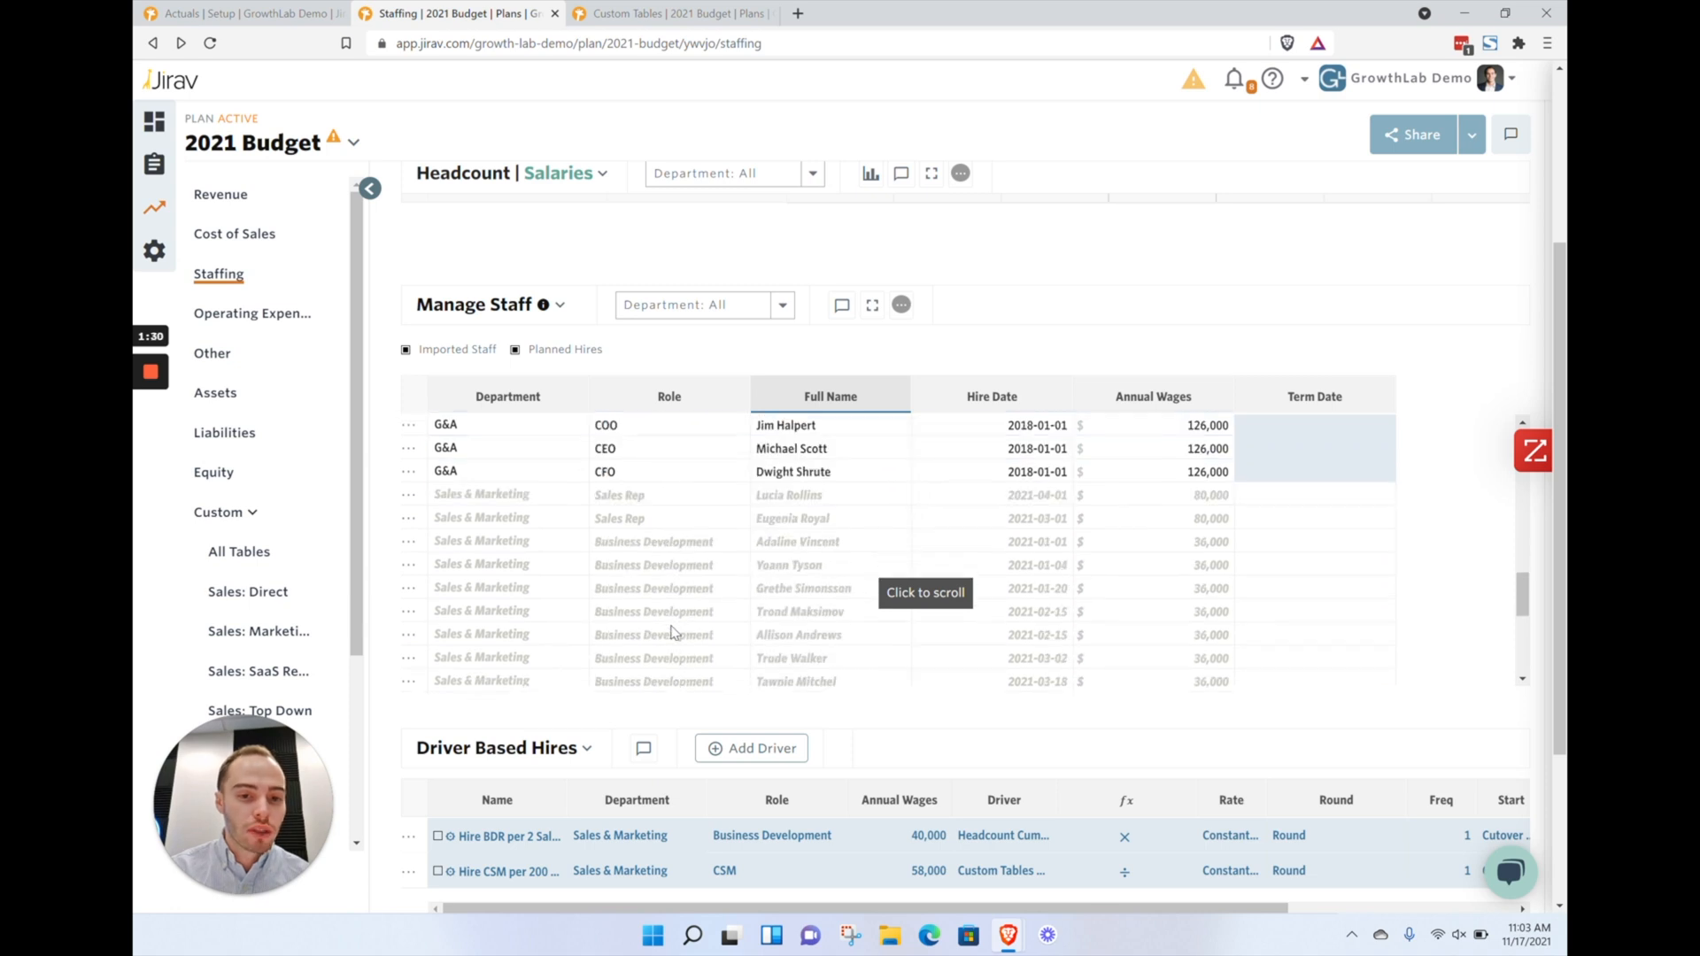
scroll(673, 631, "up", 5)
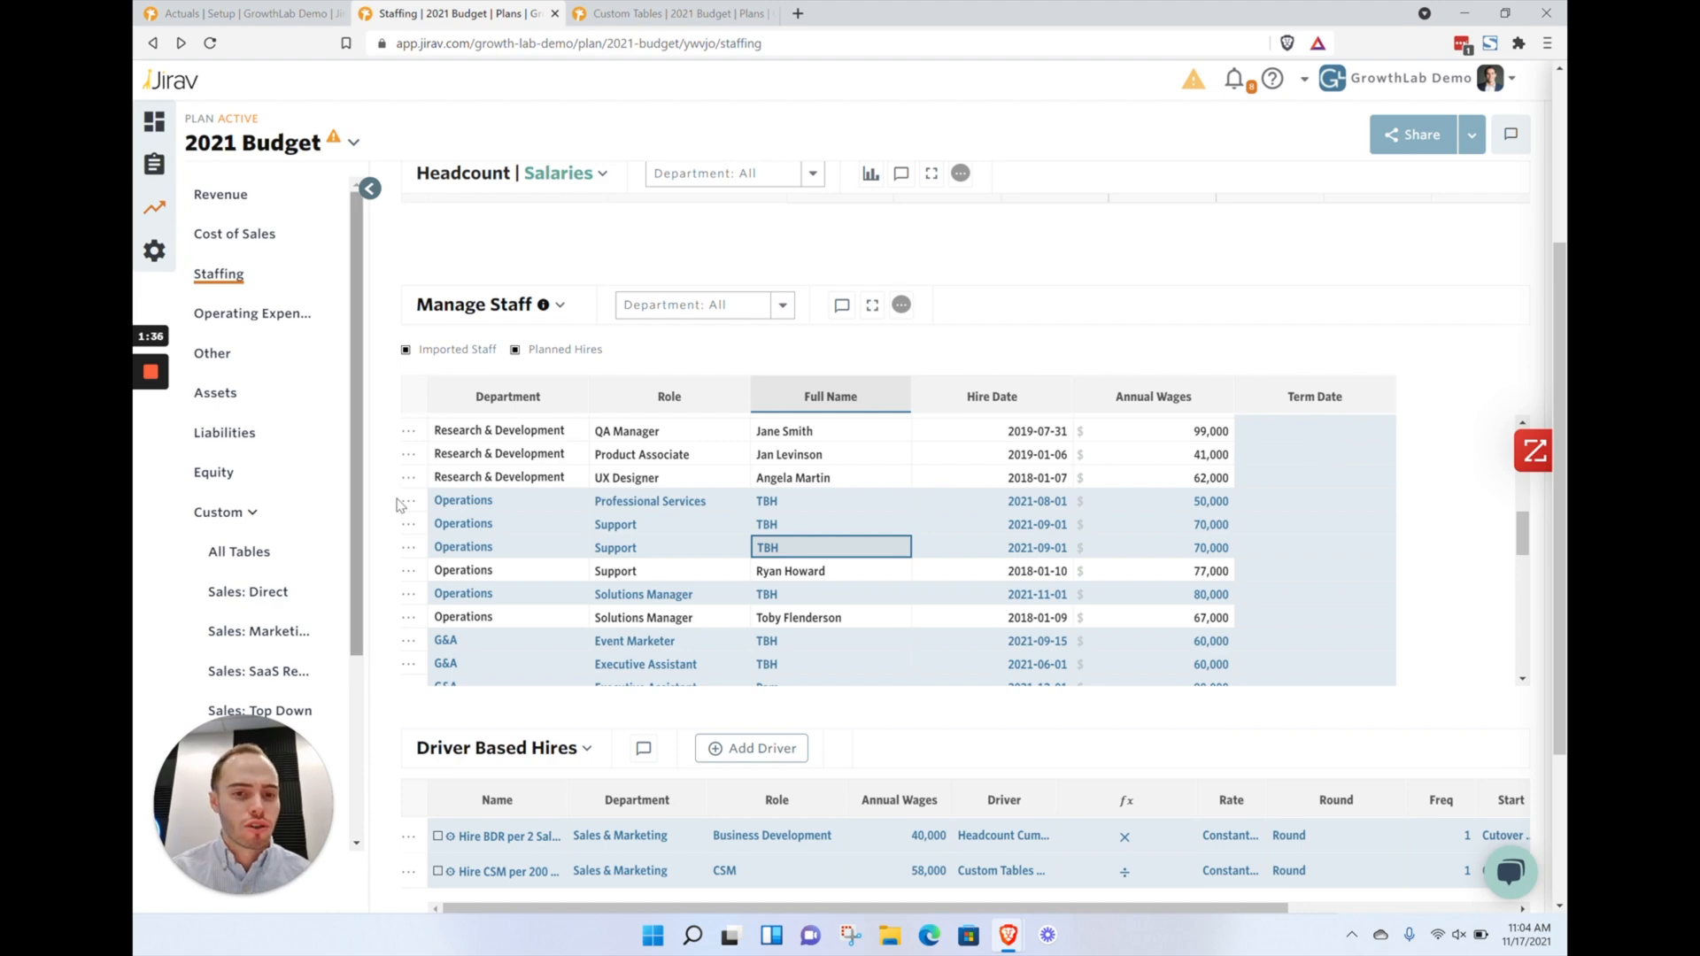
scroll(683, 421, "up", 2)
scroll(492, 399, "up", 2)
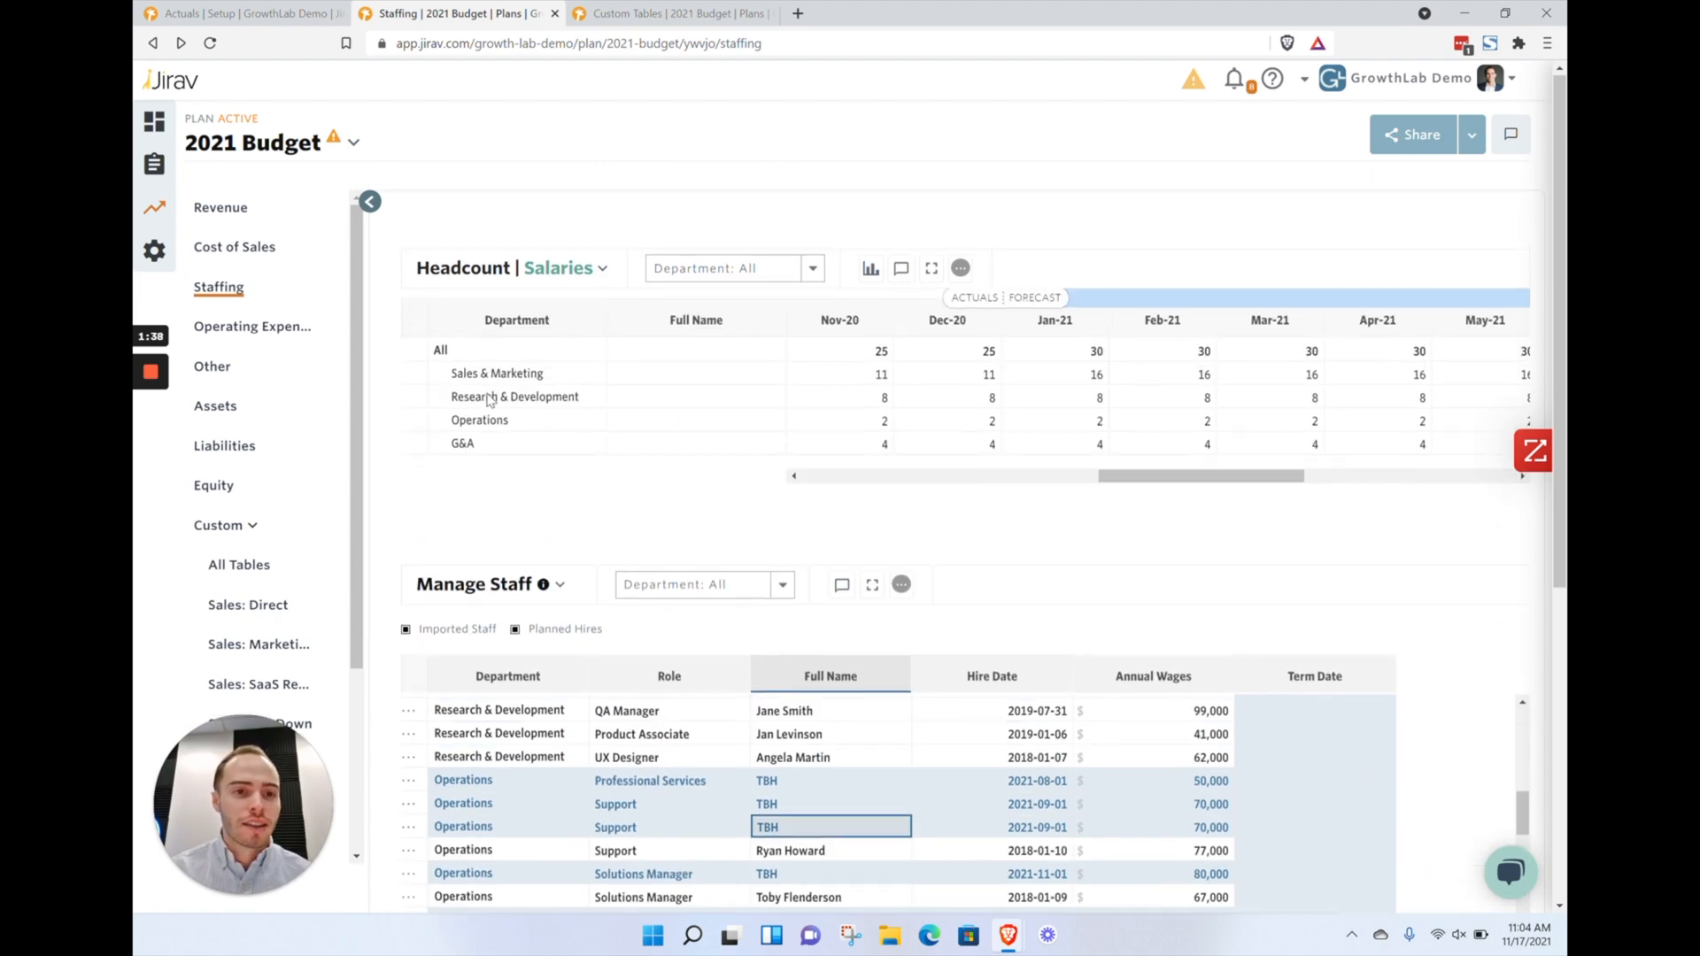
scroll(1188, 431, "right", 1)
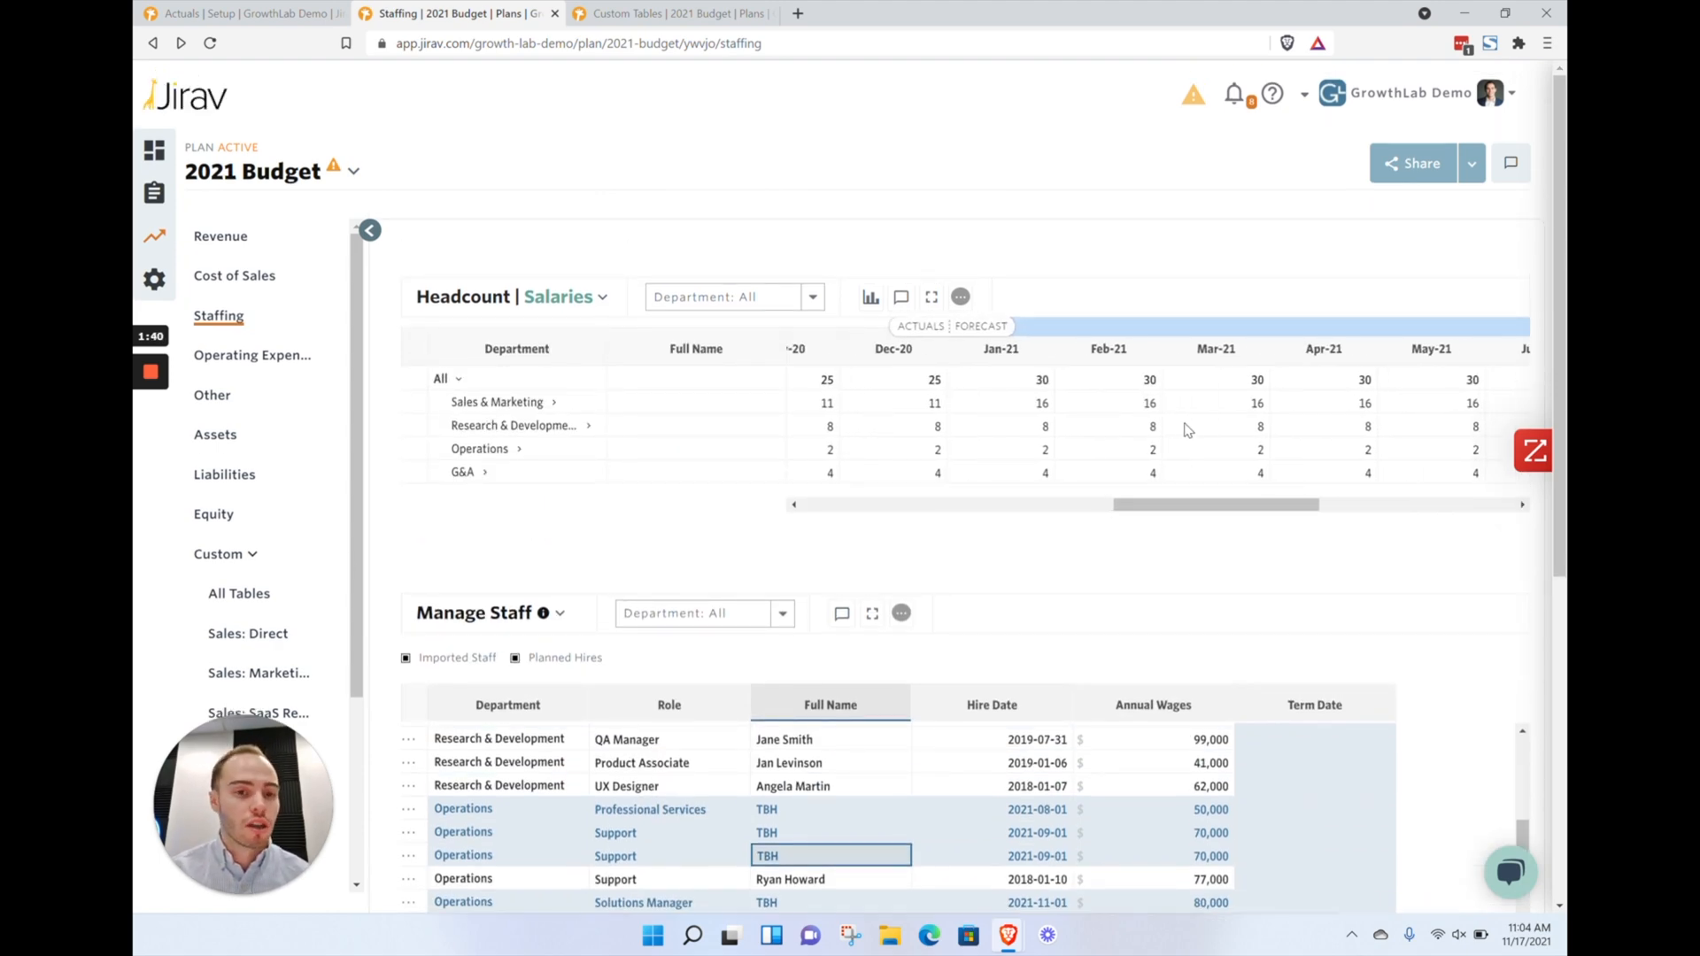
scroll(1188, 431, "right", 1)
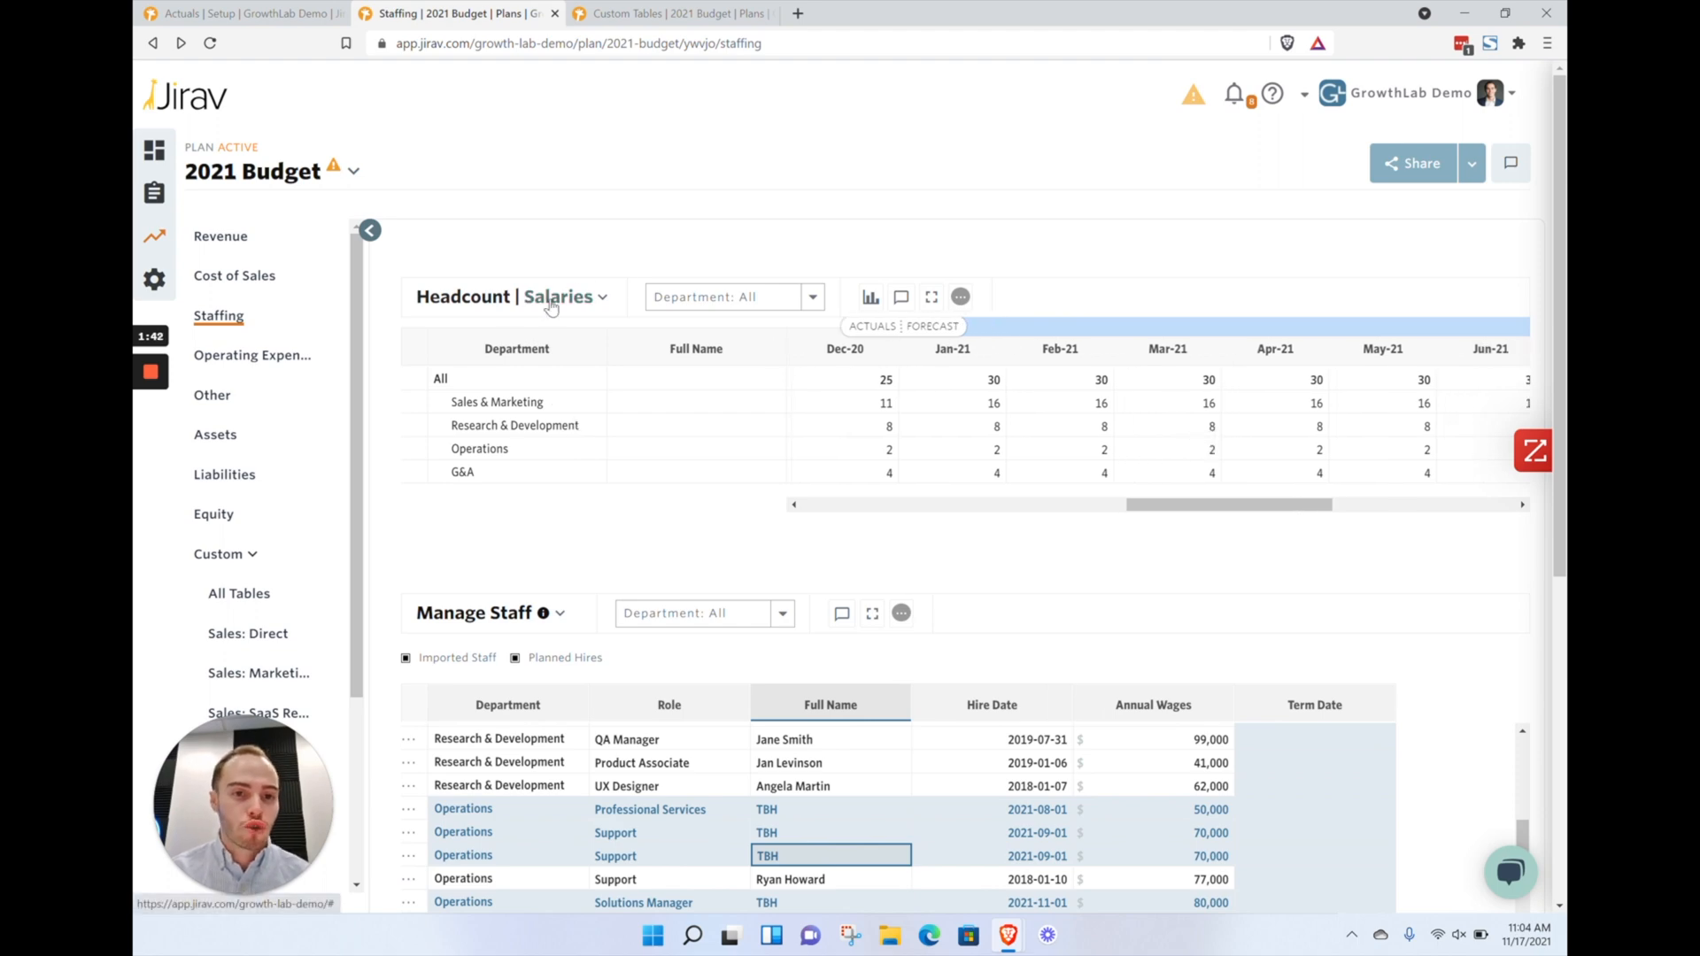
Switch the Headcount summary to show Salaries and scroll through the staff and driver-based hire tables
left_click(528, 302)
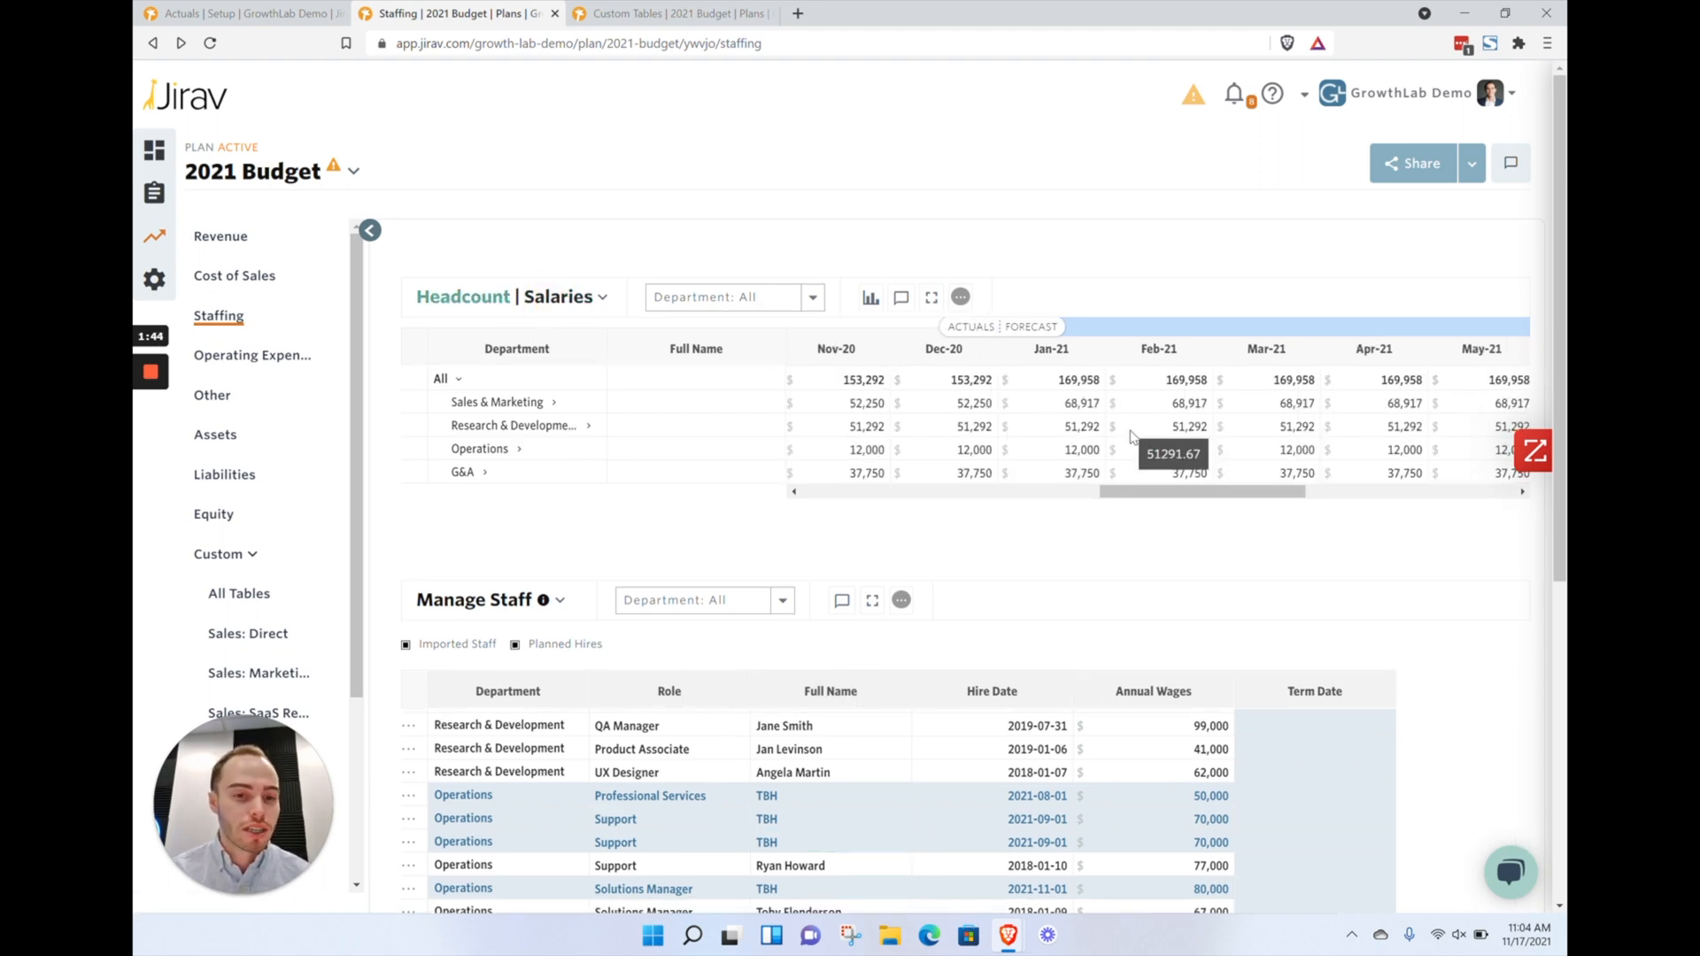
scroll(487, 523, "down", 3)
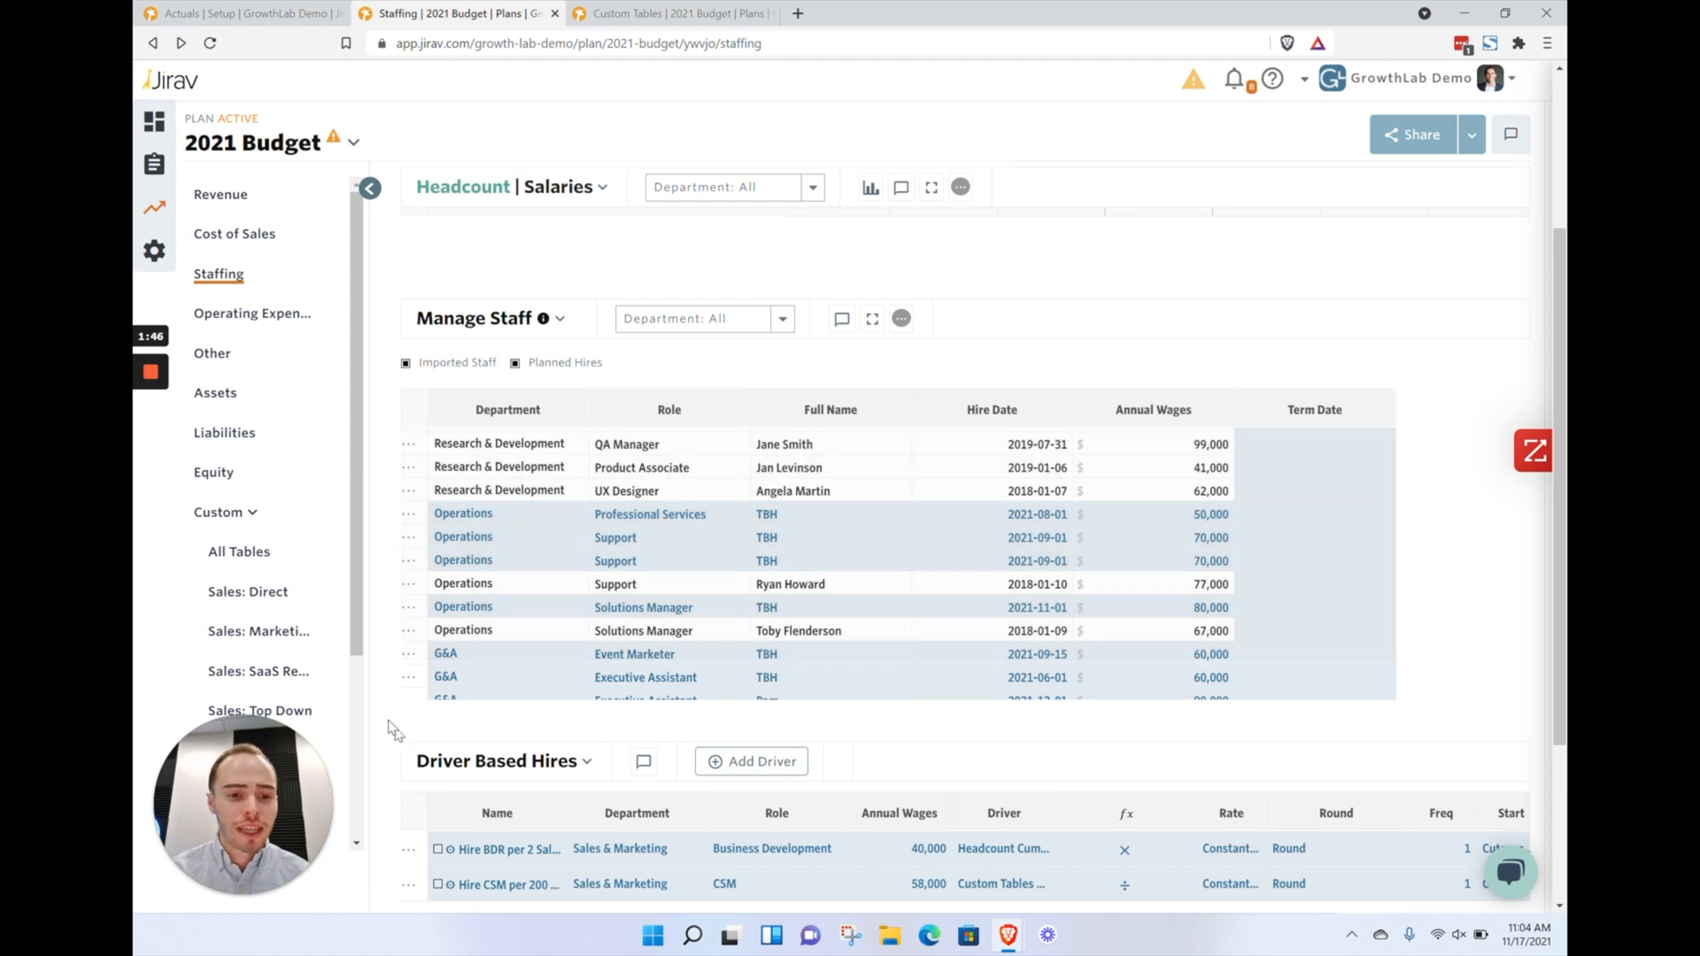
scroll(394, 726, "down", 2)
scroll(886, 579, "up", 2)
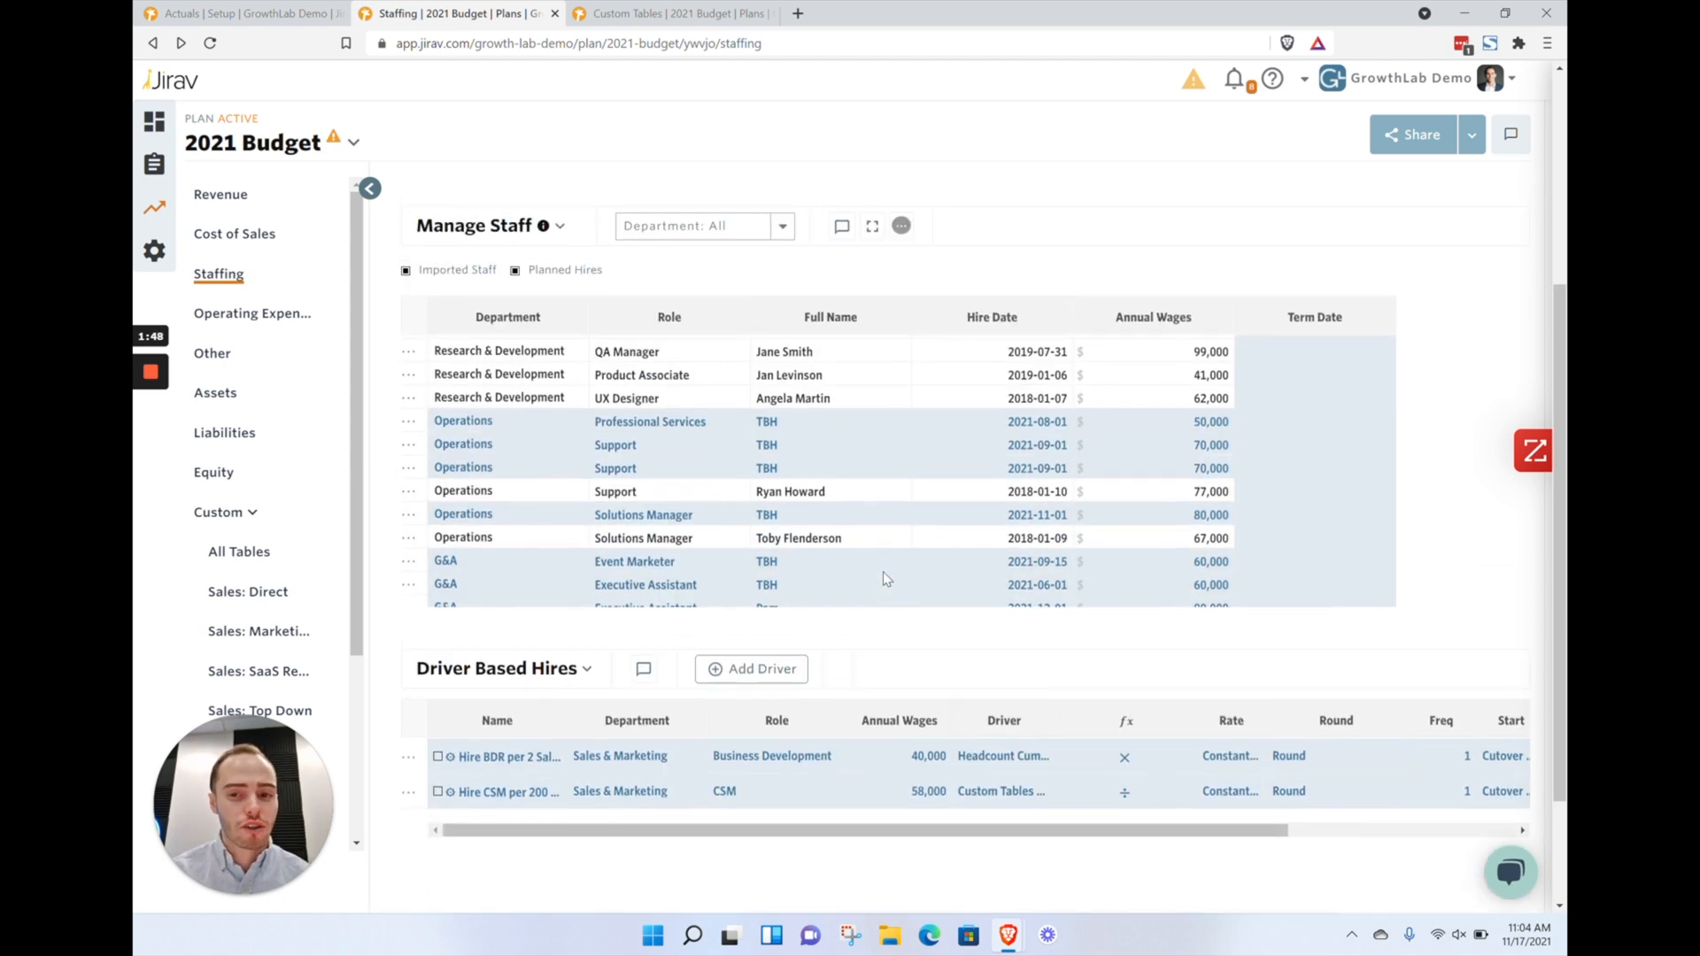
scroll(745, 520, "up", 3)
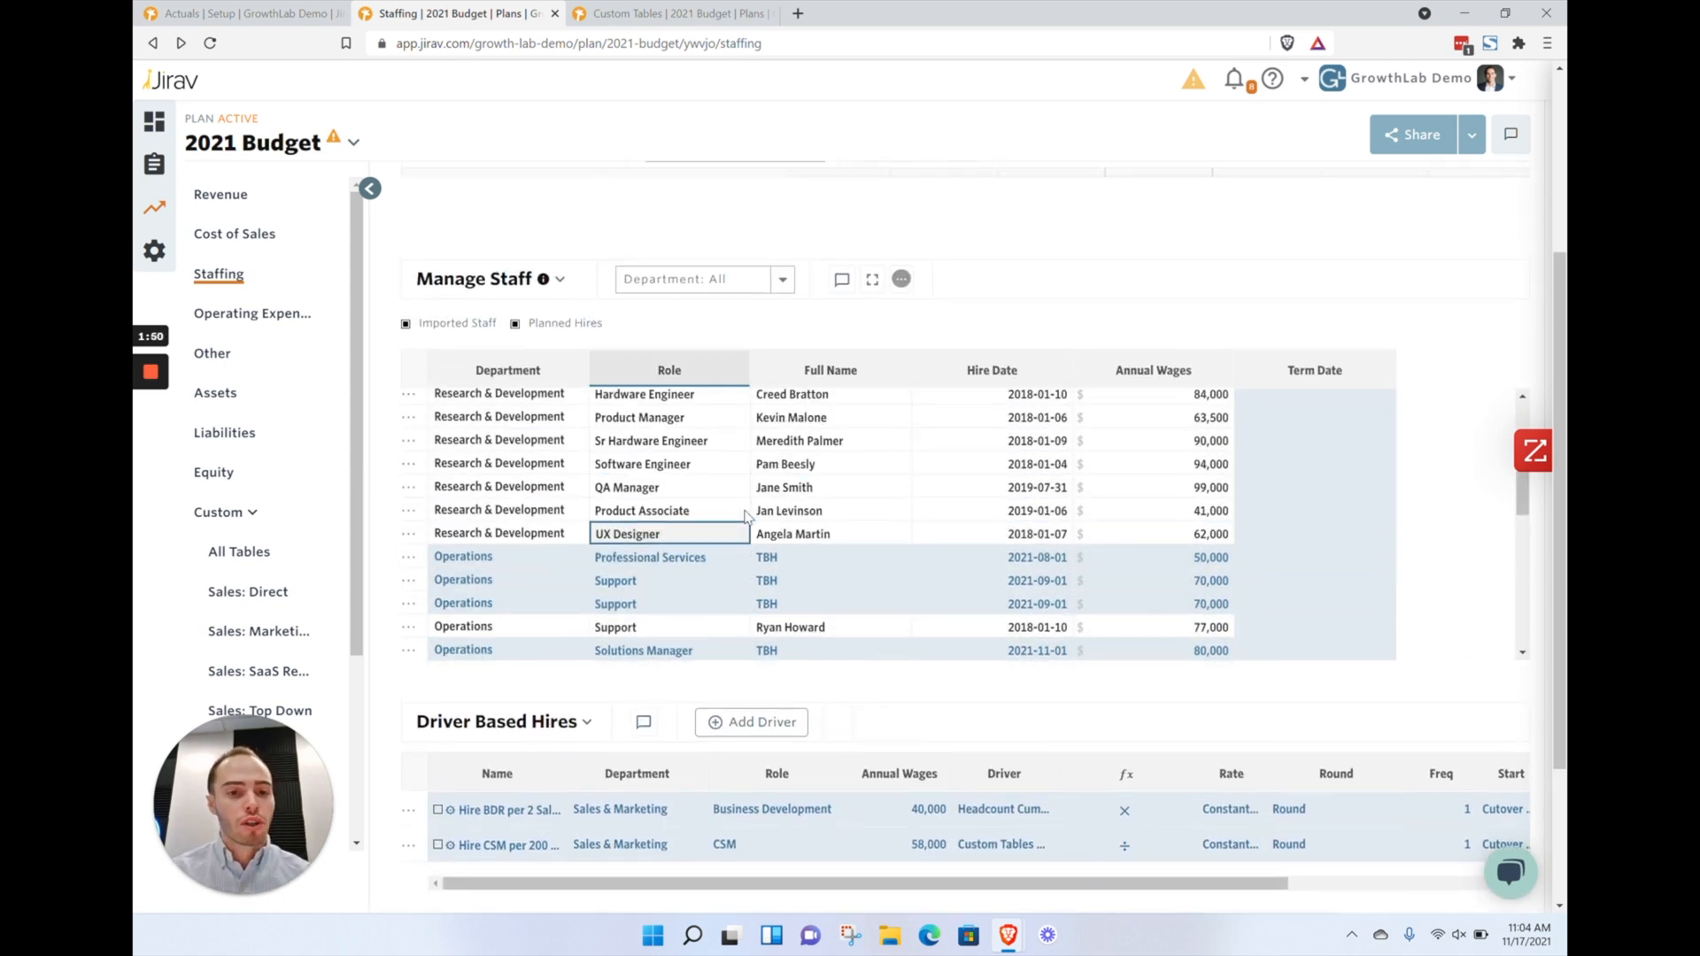
Inspect the imported Research & Development staff rows, their roles, hire dates and annual wages
left_click_drag(509, 429, 1186, 587)
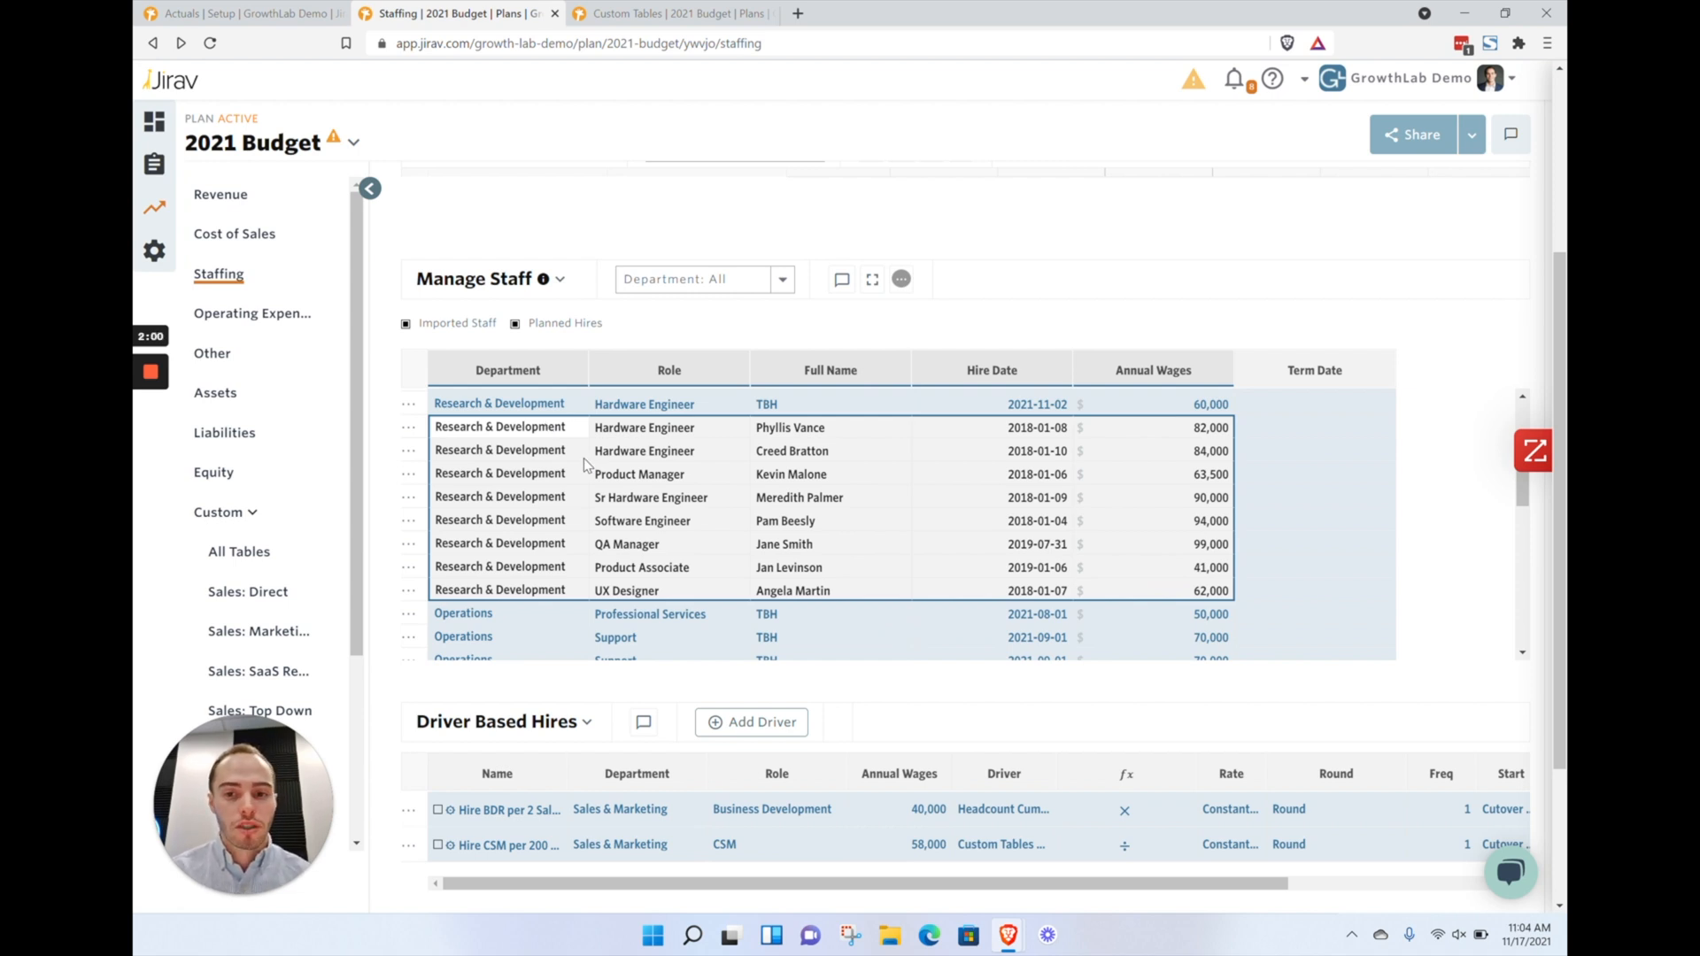
scroll(589, 465, "up", 1)
left_click(501, 491)
left_click(678, 488)
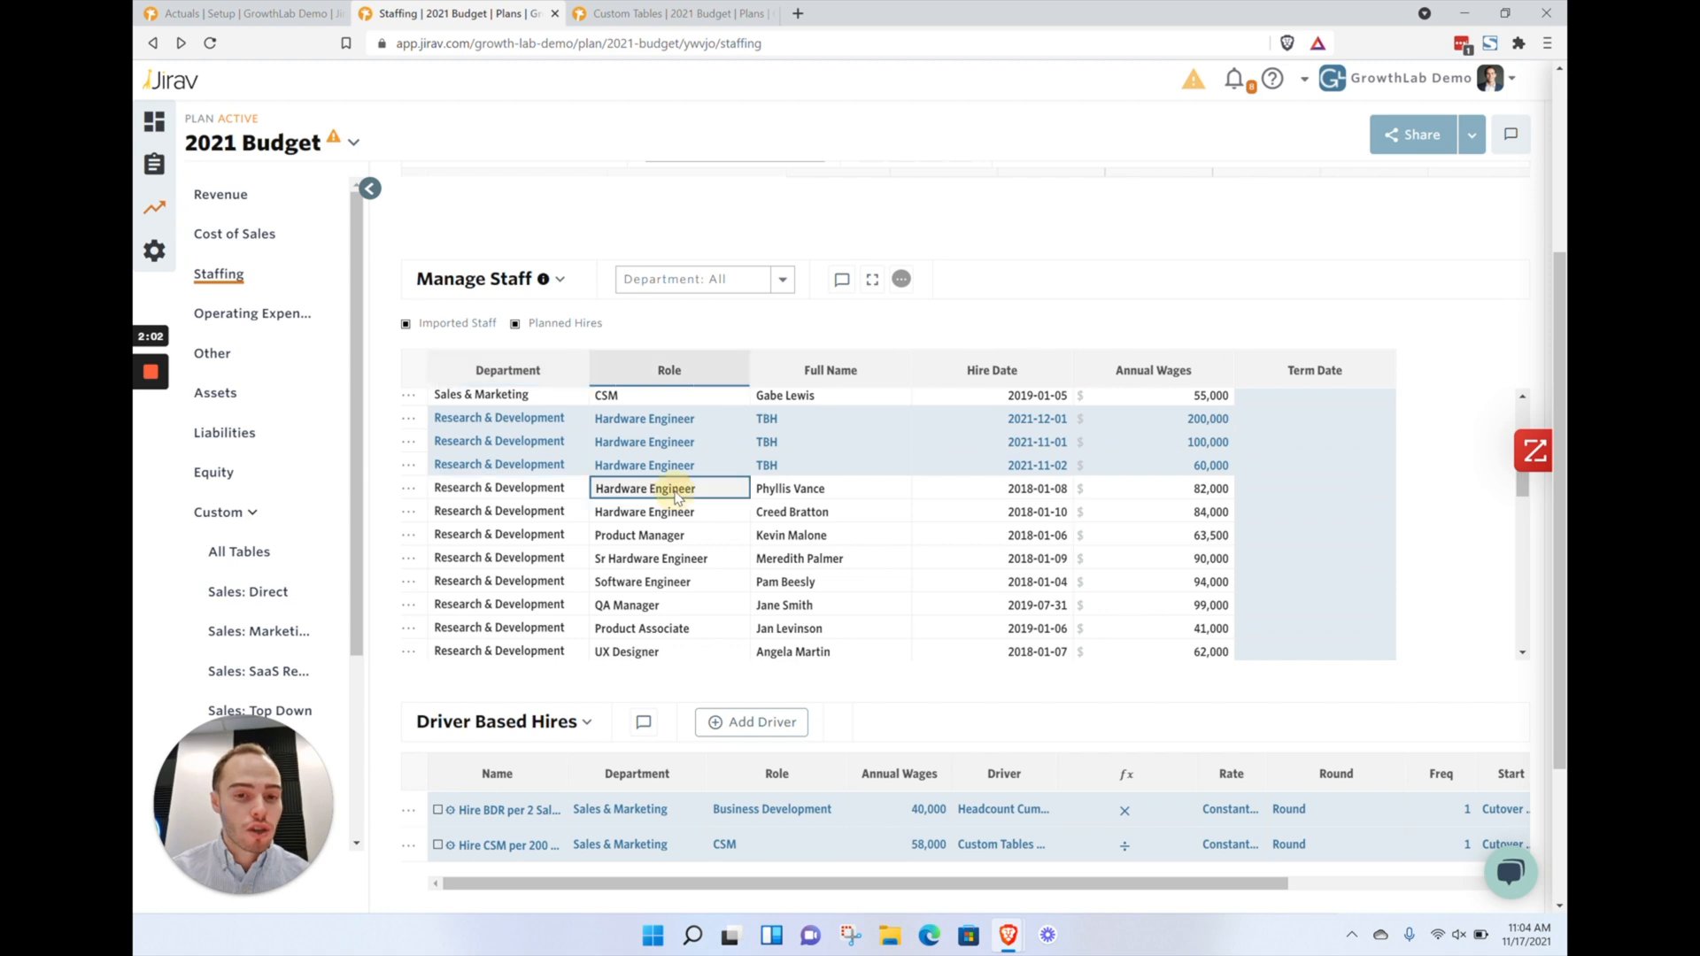
left_click(768, 493)
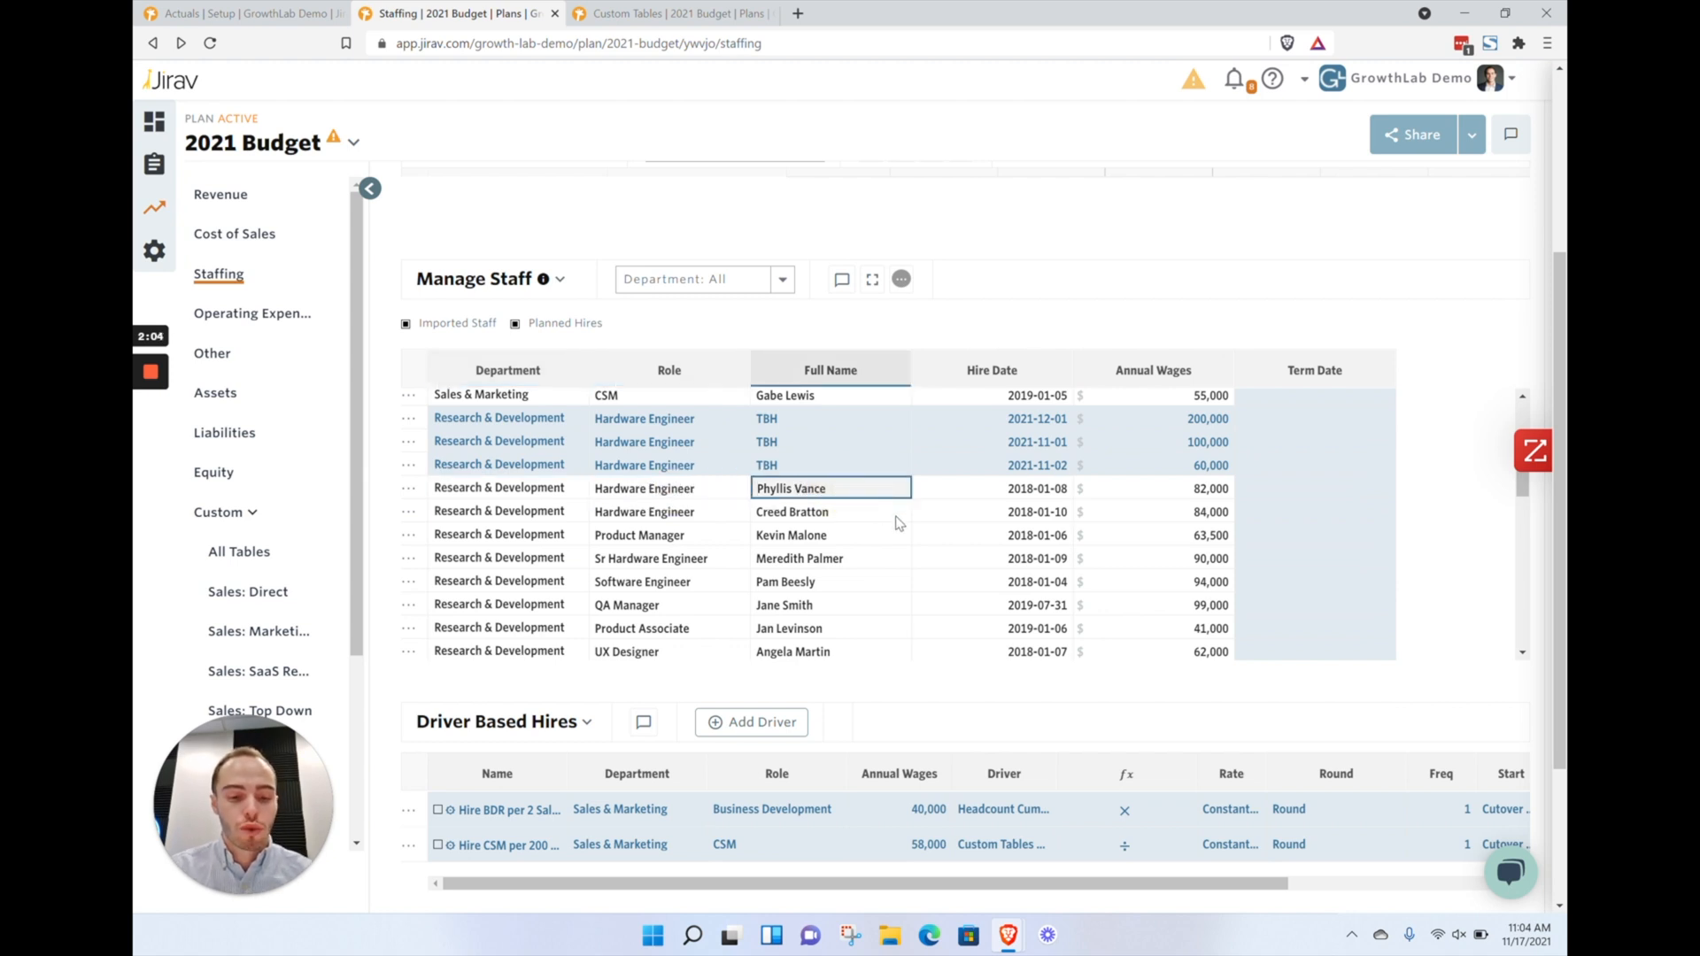
left_click(1206, 496)
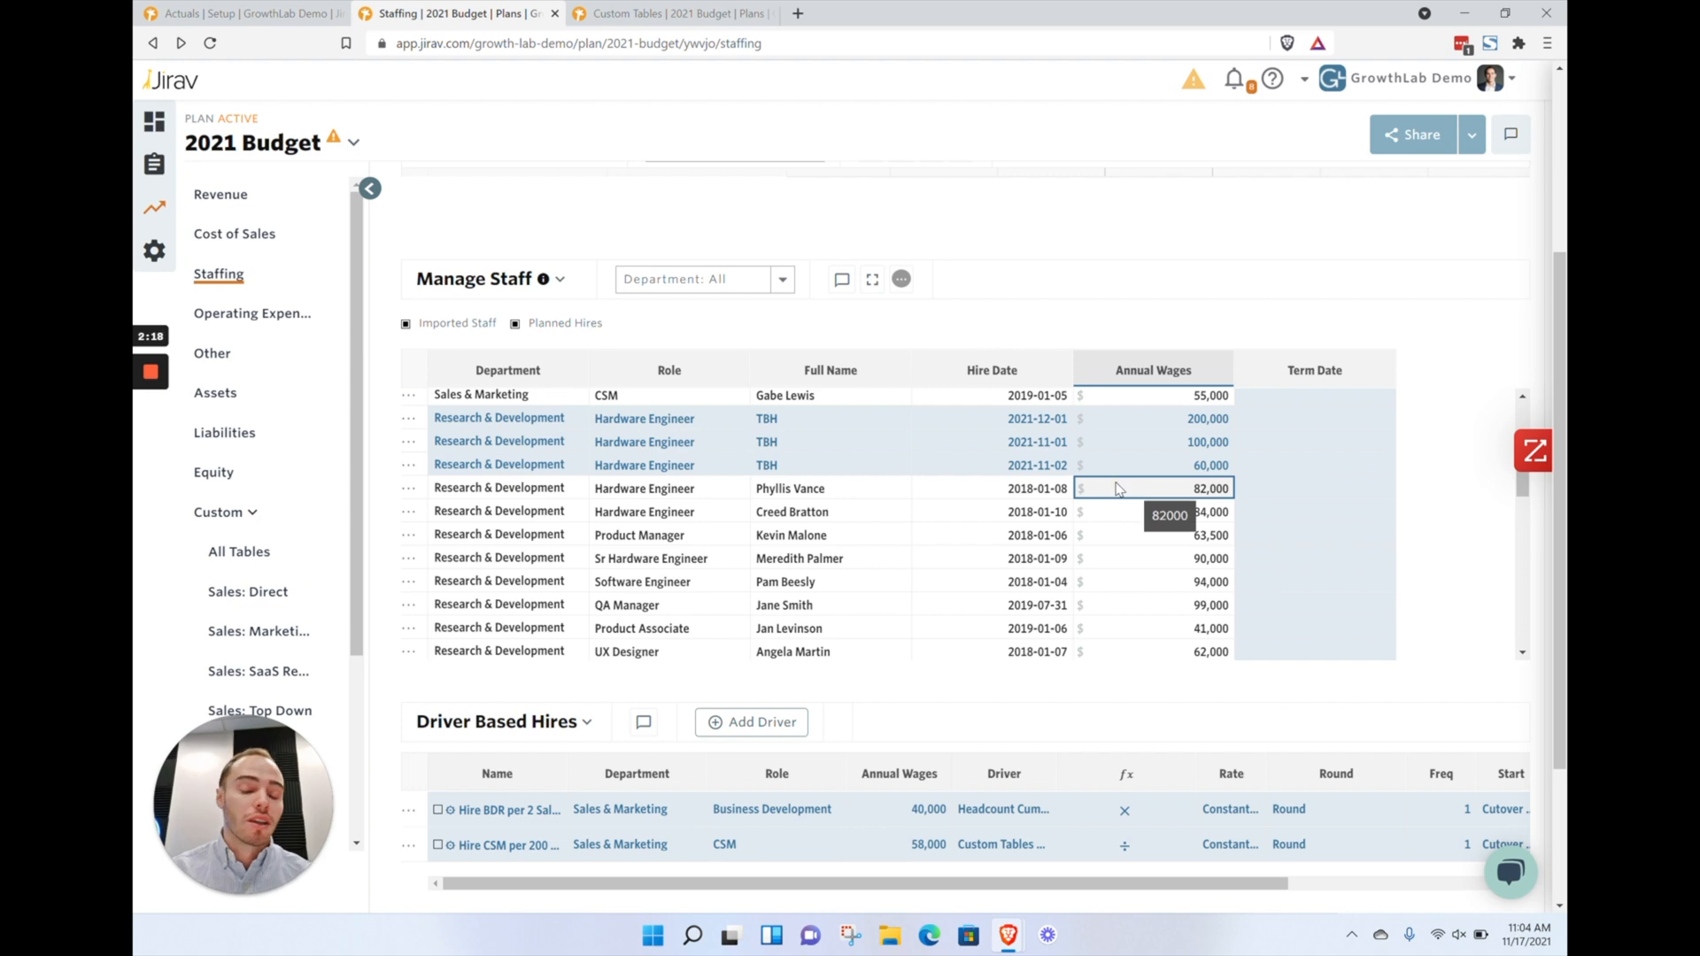
left_click_drag(1142, 492, 987, 488)
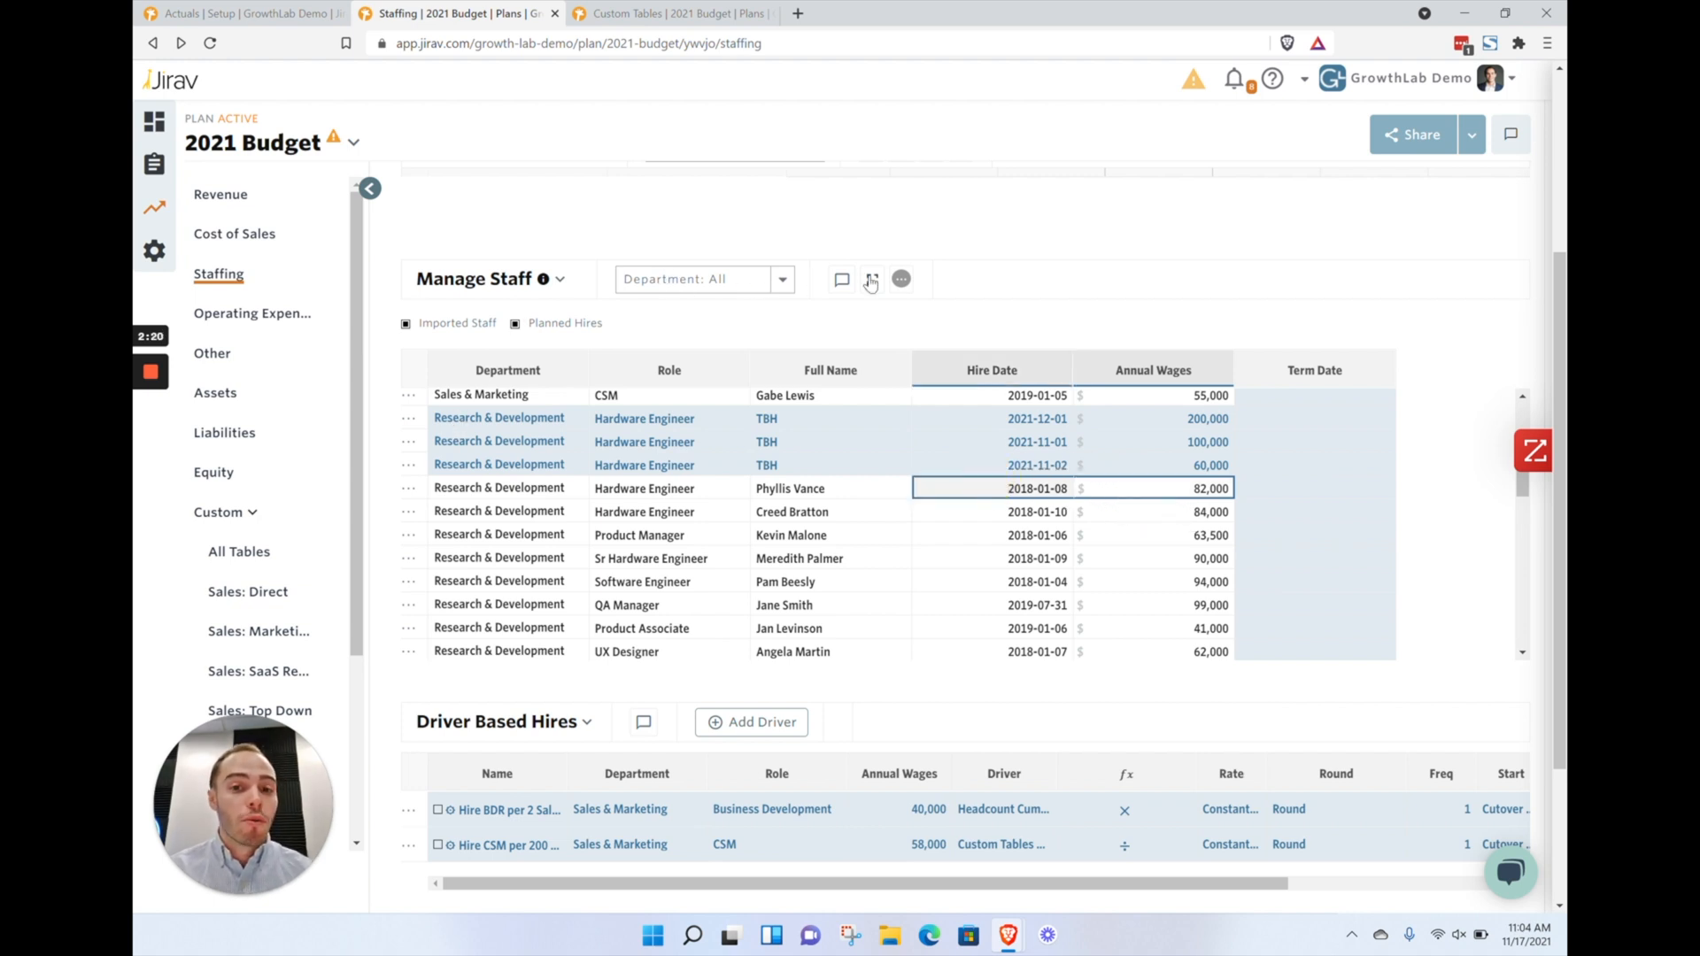
Add a new planned hire row to the Manage Staff table
left_click(901, 279)
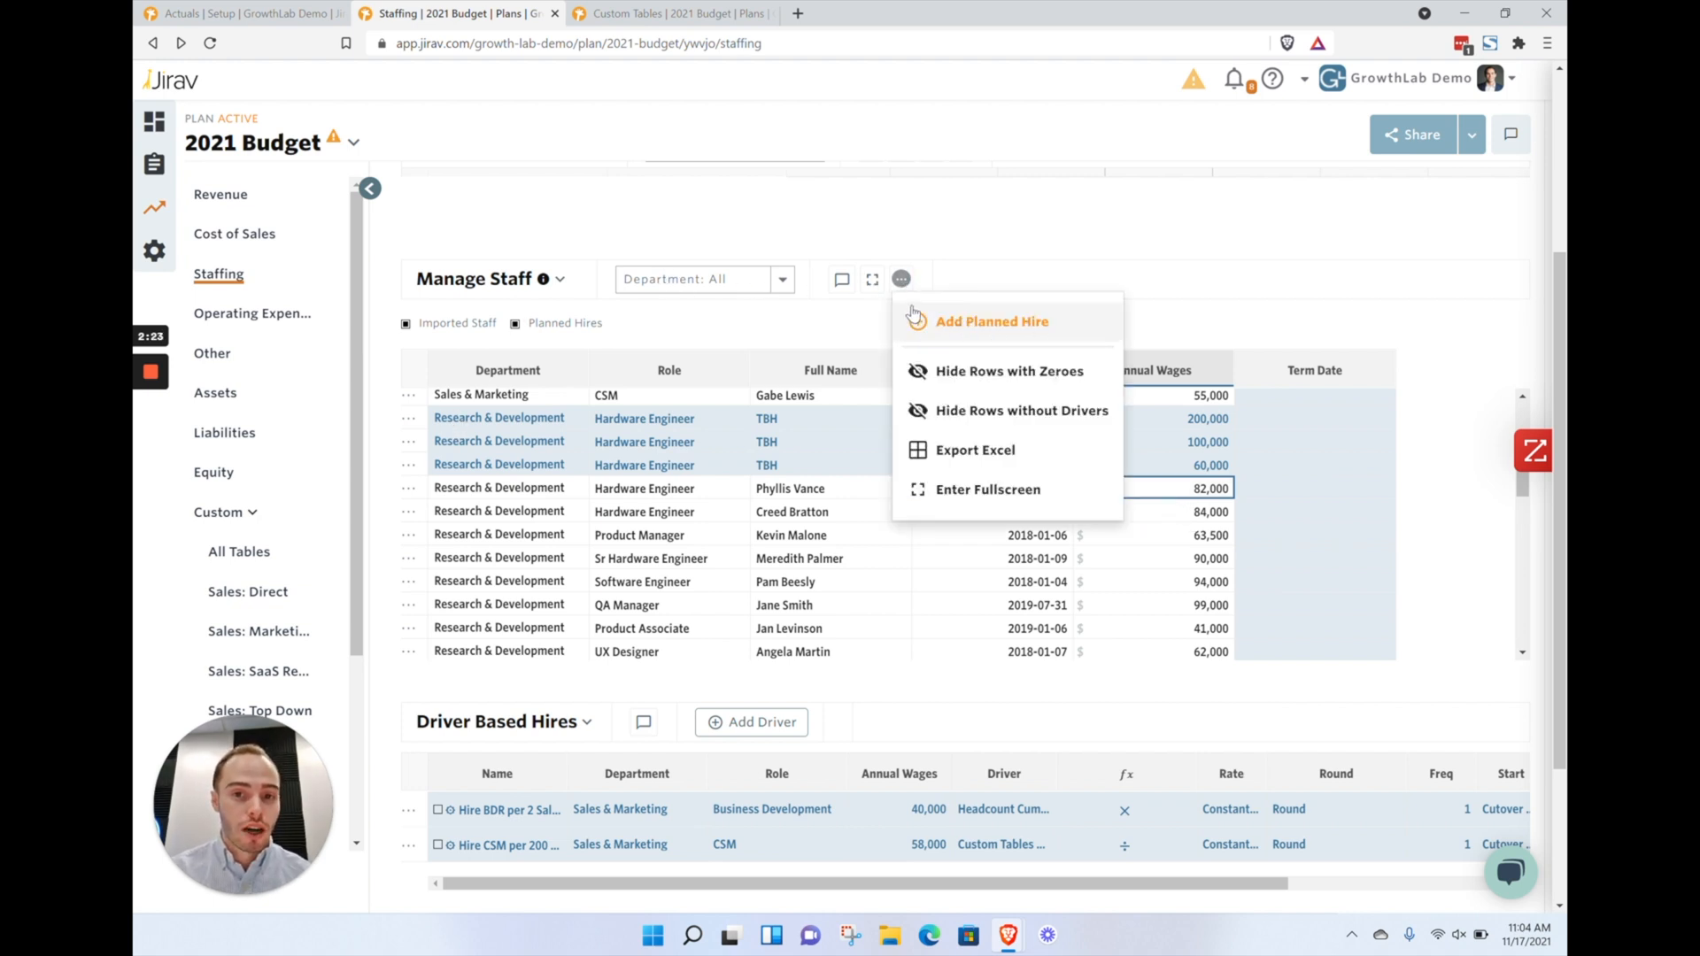
left_click(985, 327)
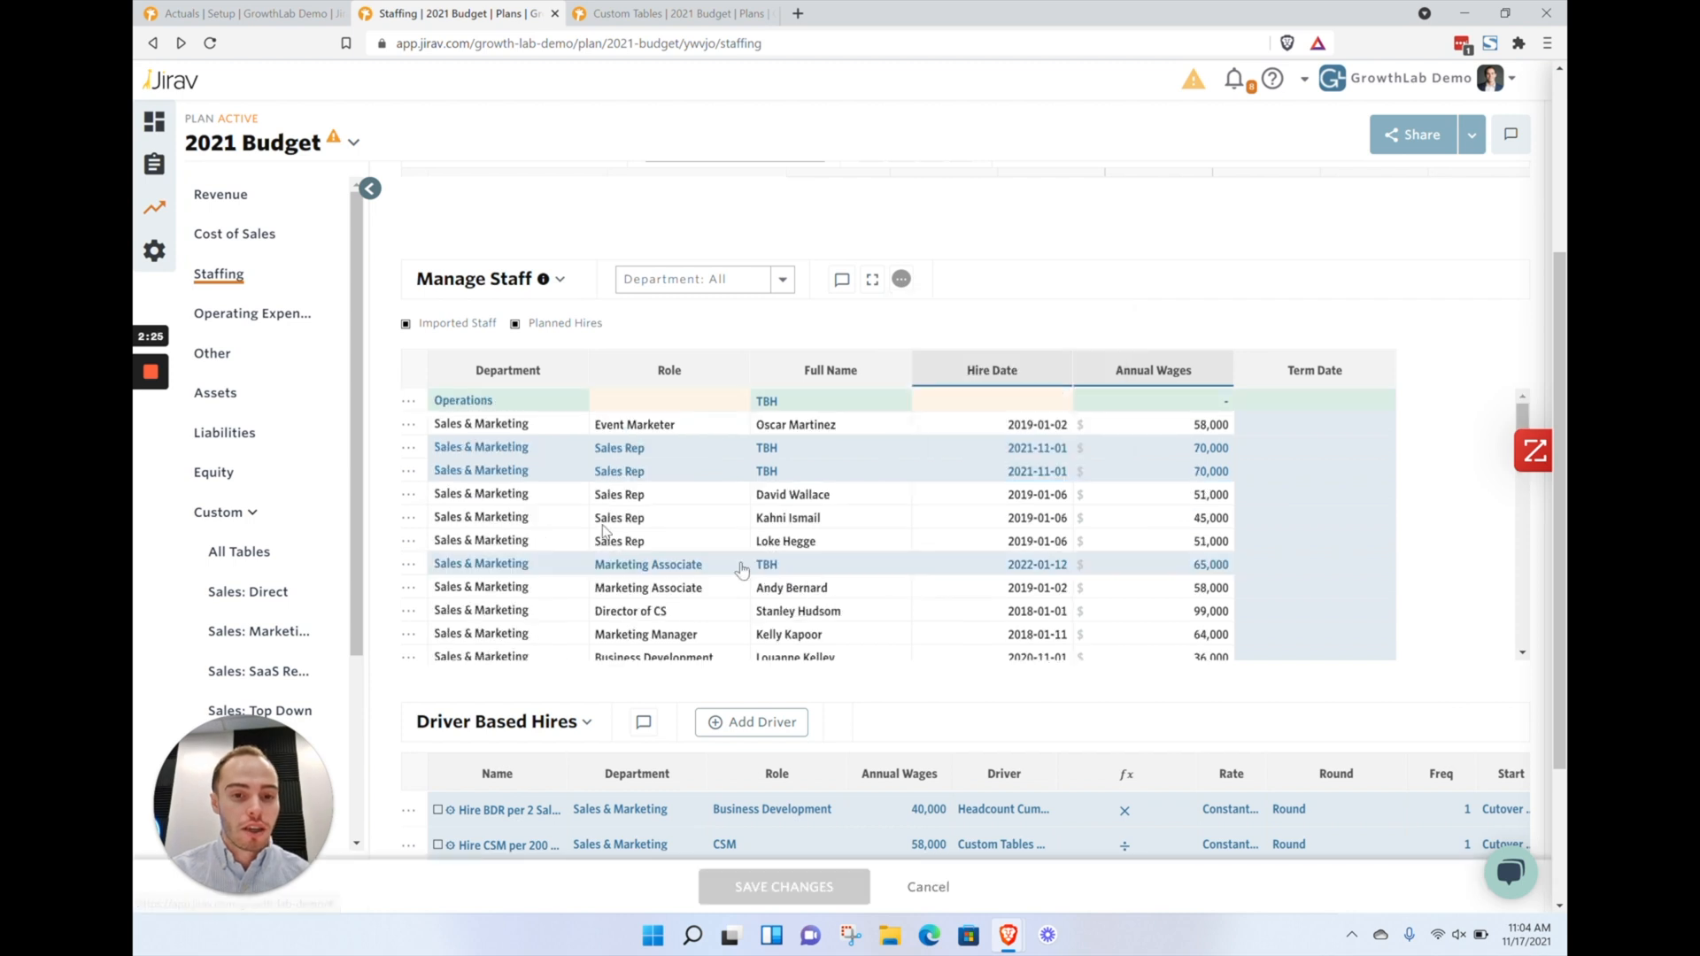
double_click(468, 409)
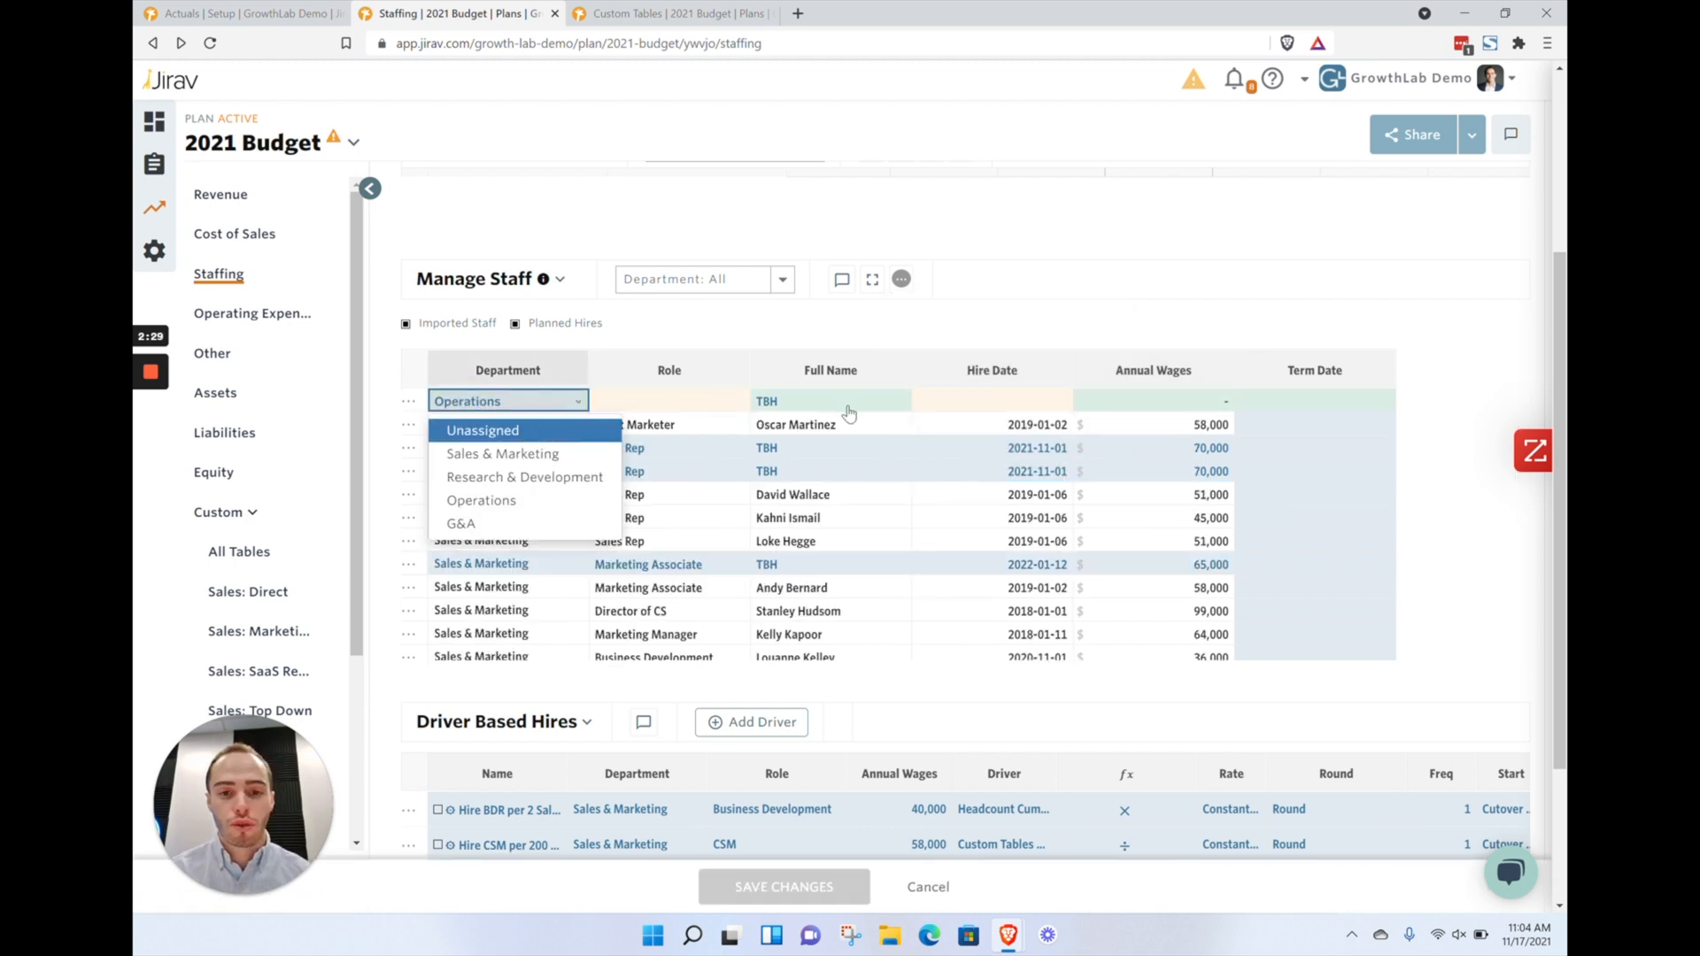
left_click(792, 317)
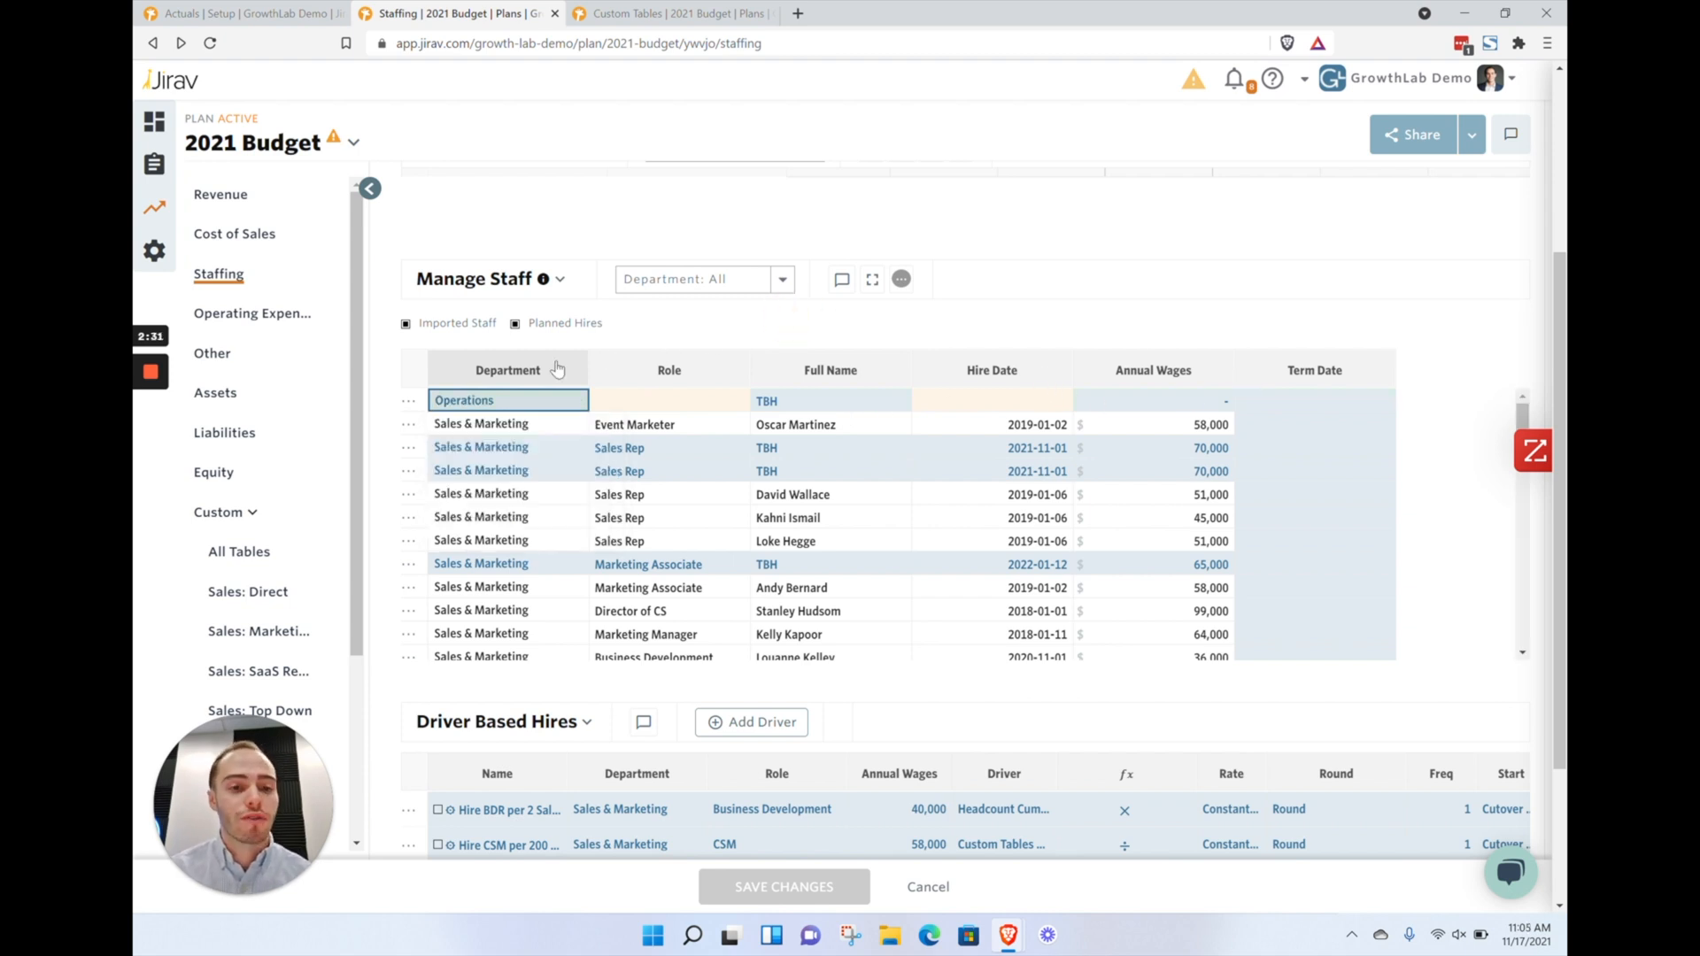
Change a planned Sales Rep hire's department to Operations and cancel the unsaved staff changes
left_click(533, 448)
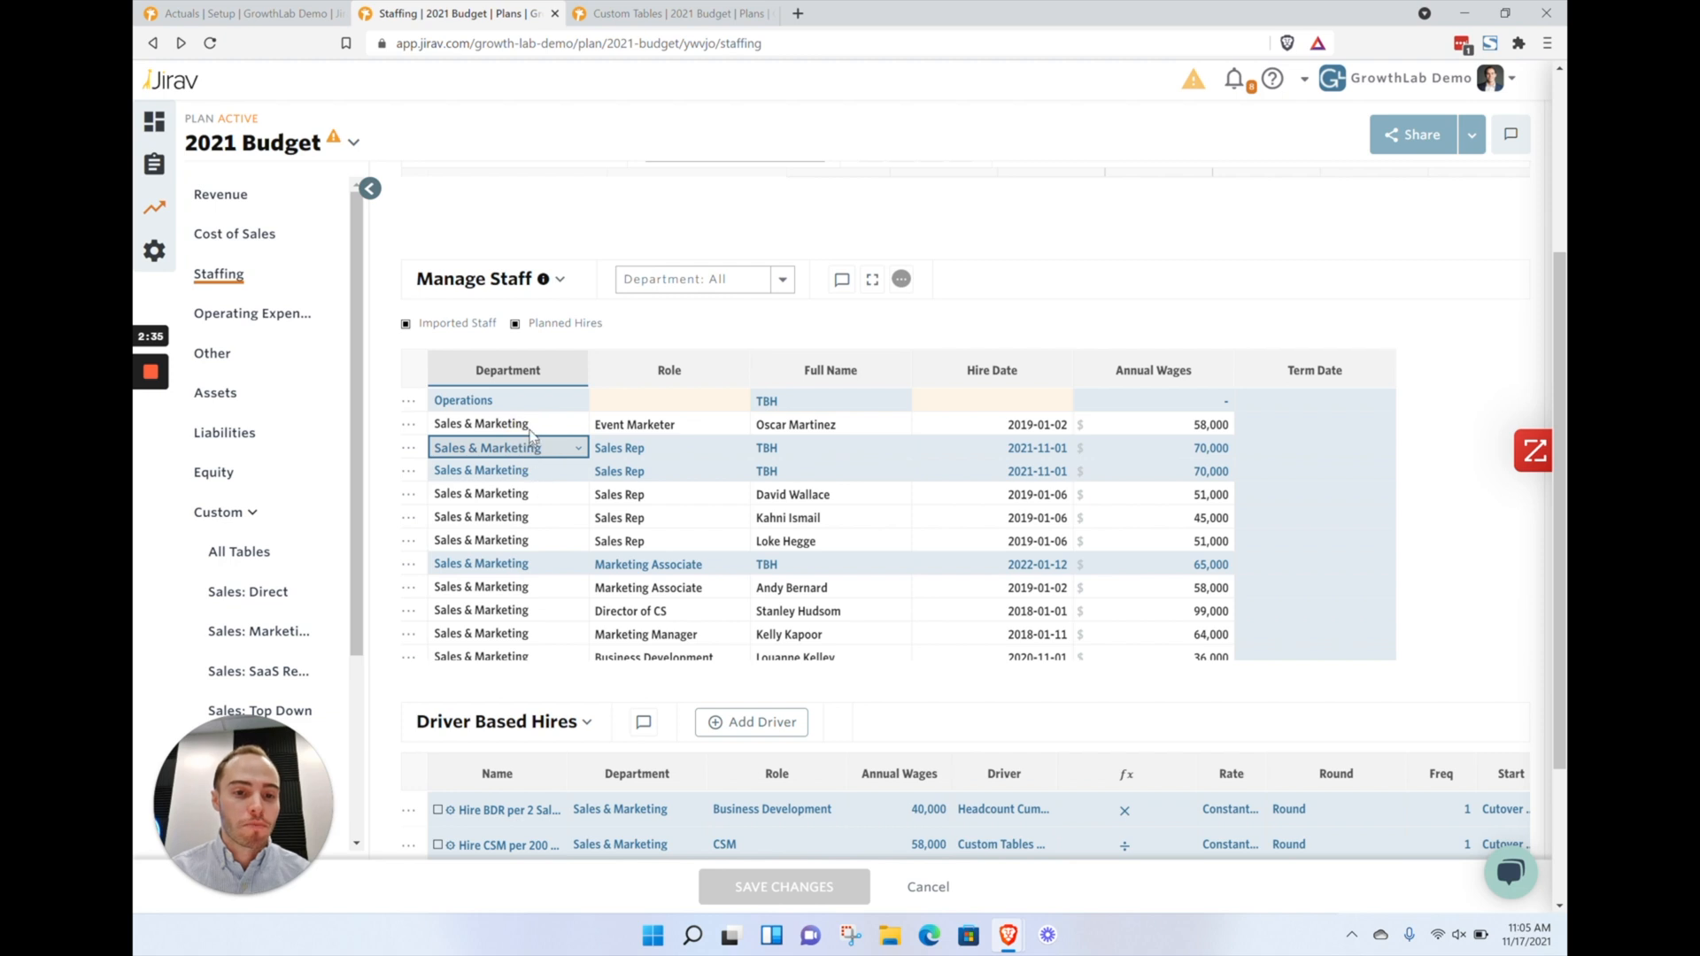
left_click(529, 450)
left_click(529, 452)
left_click(529, 452)
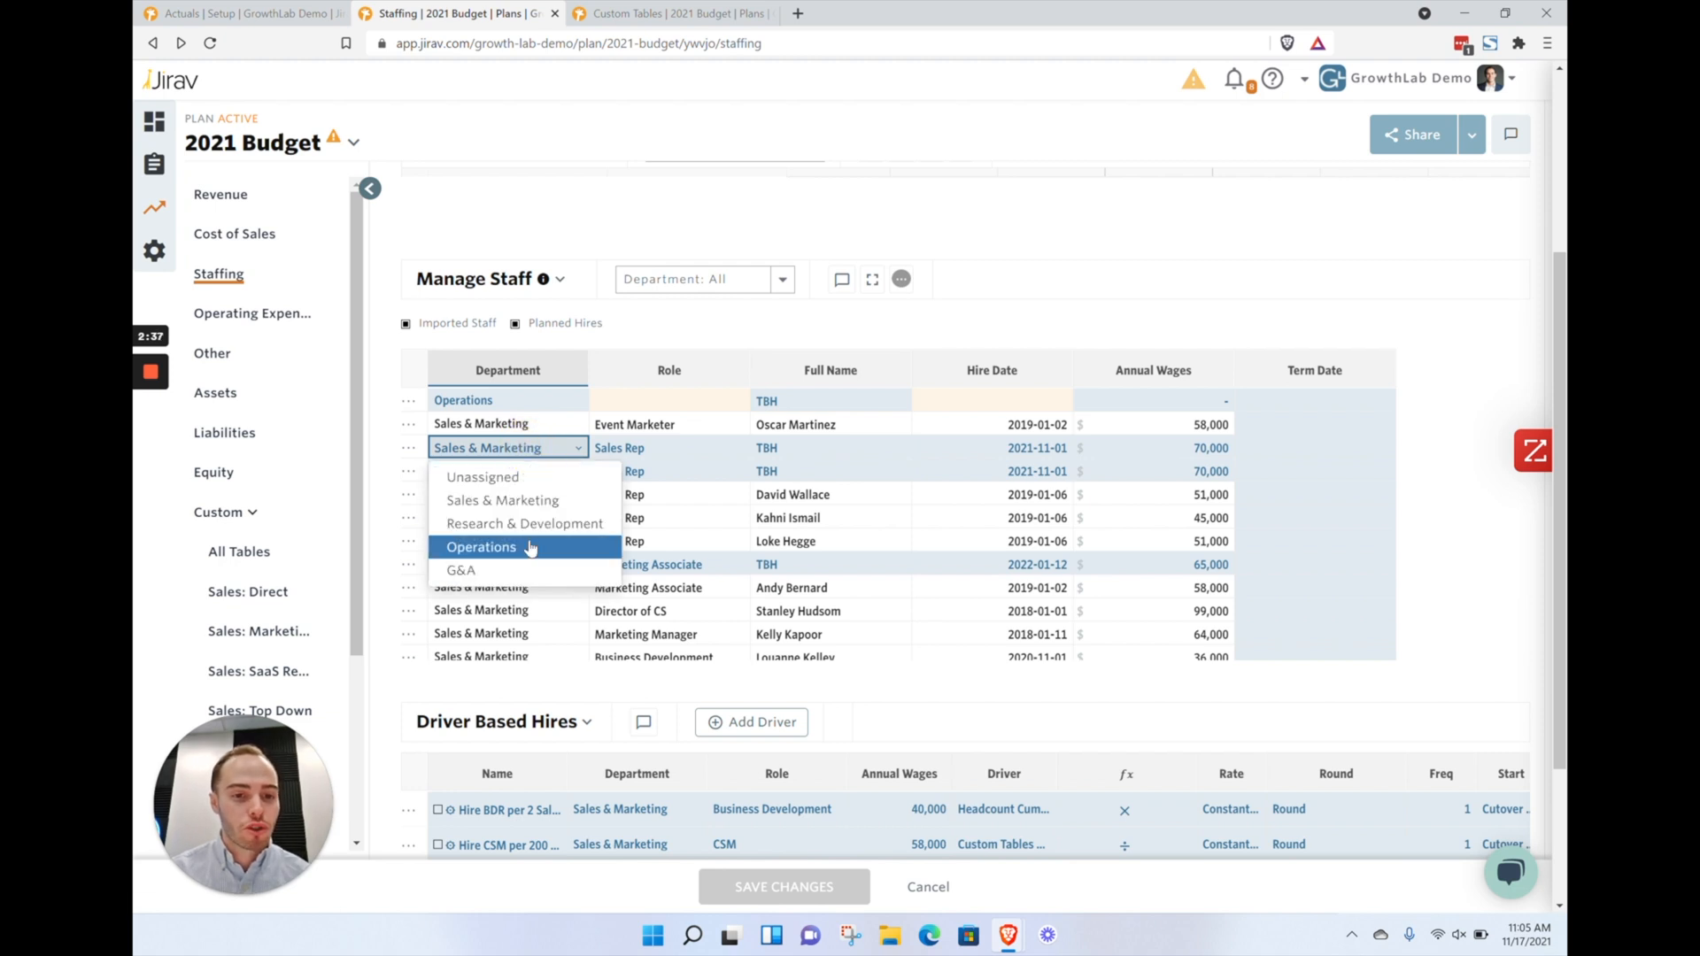
left_click(552, 549)
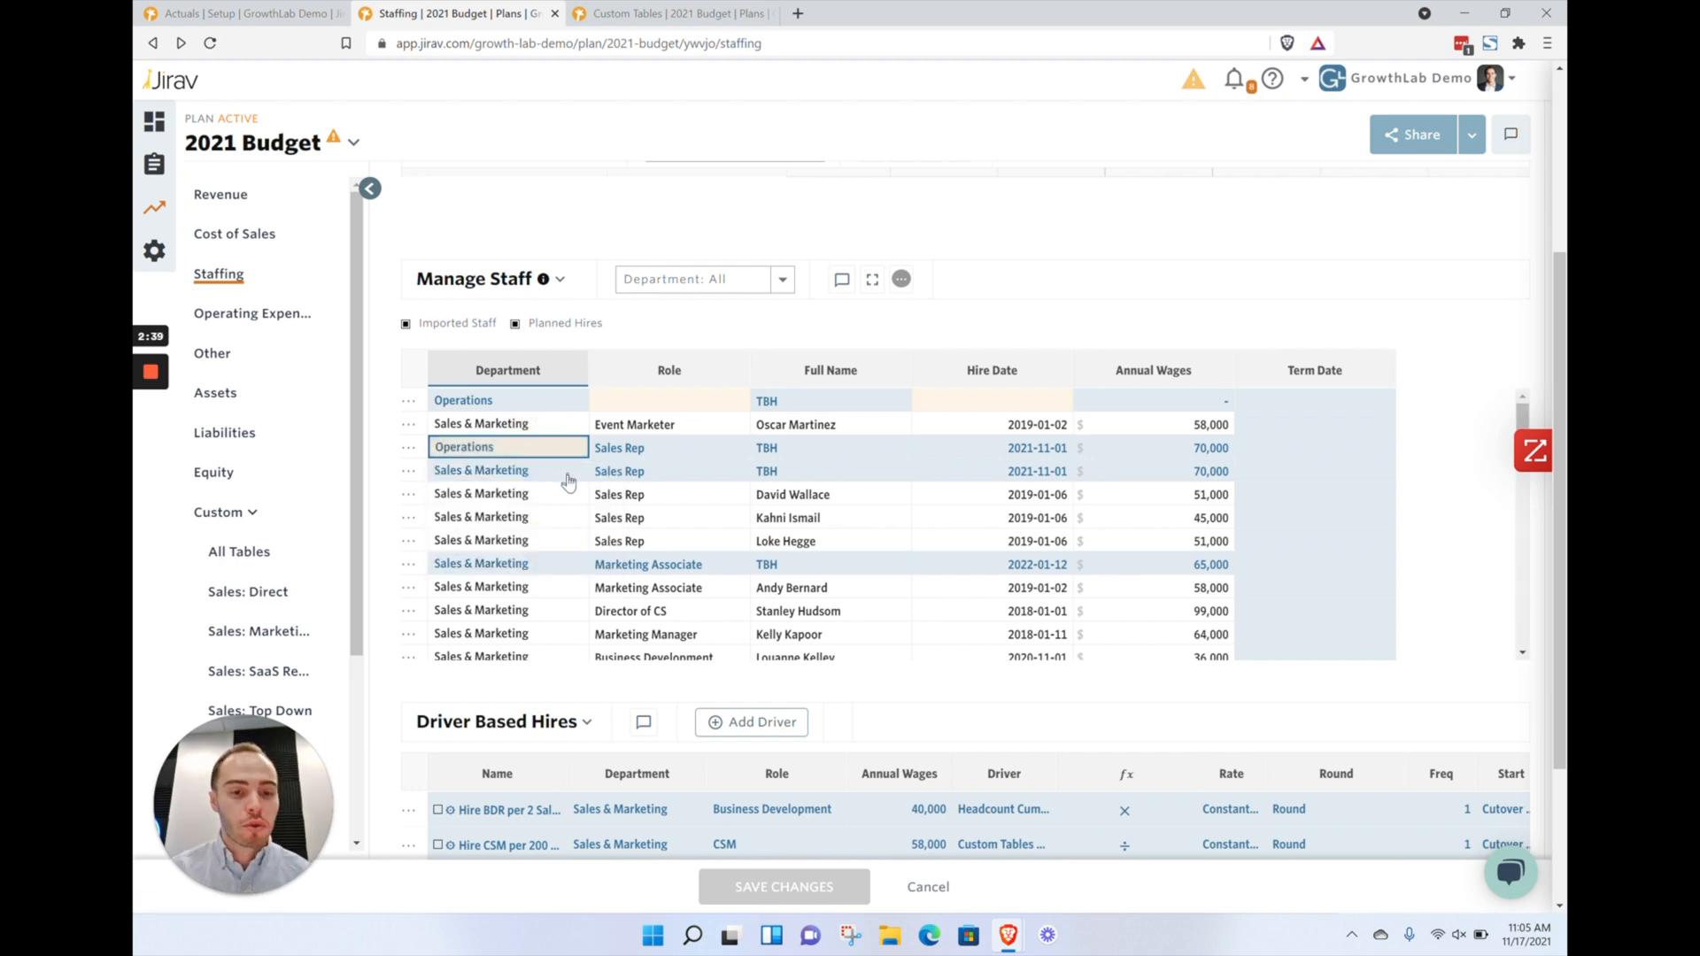
left_click(928, 886)
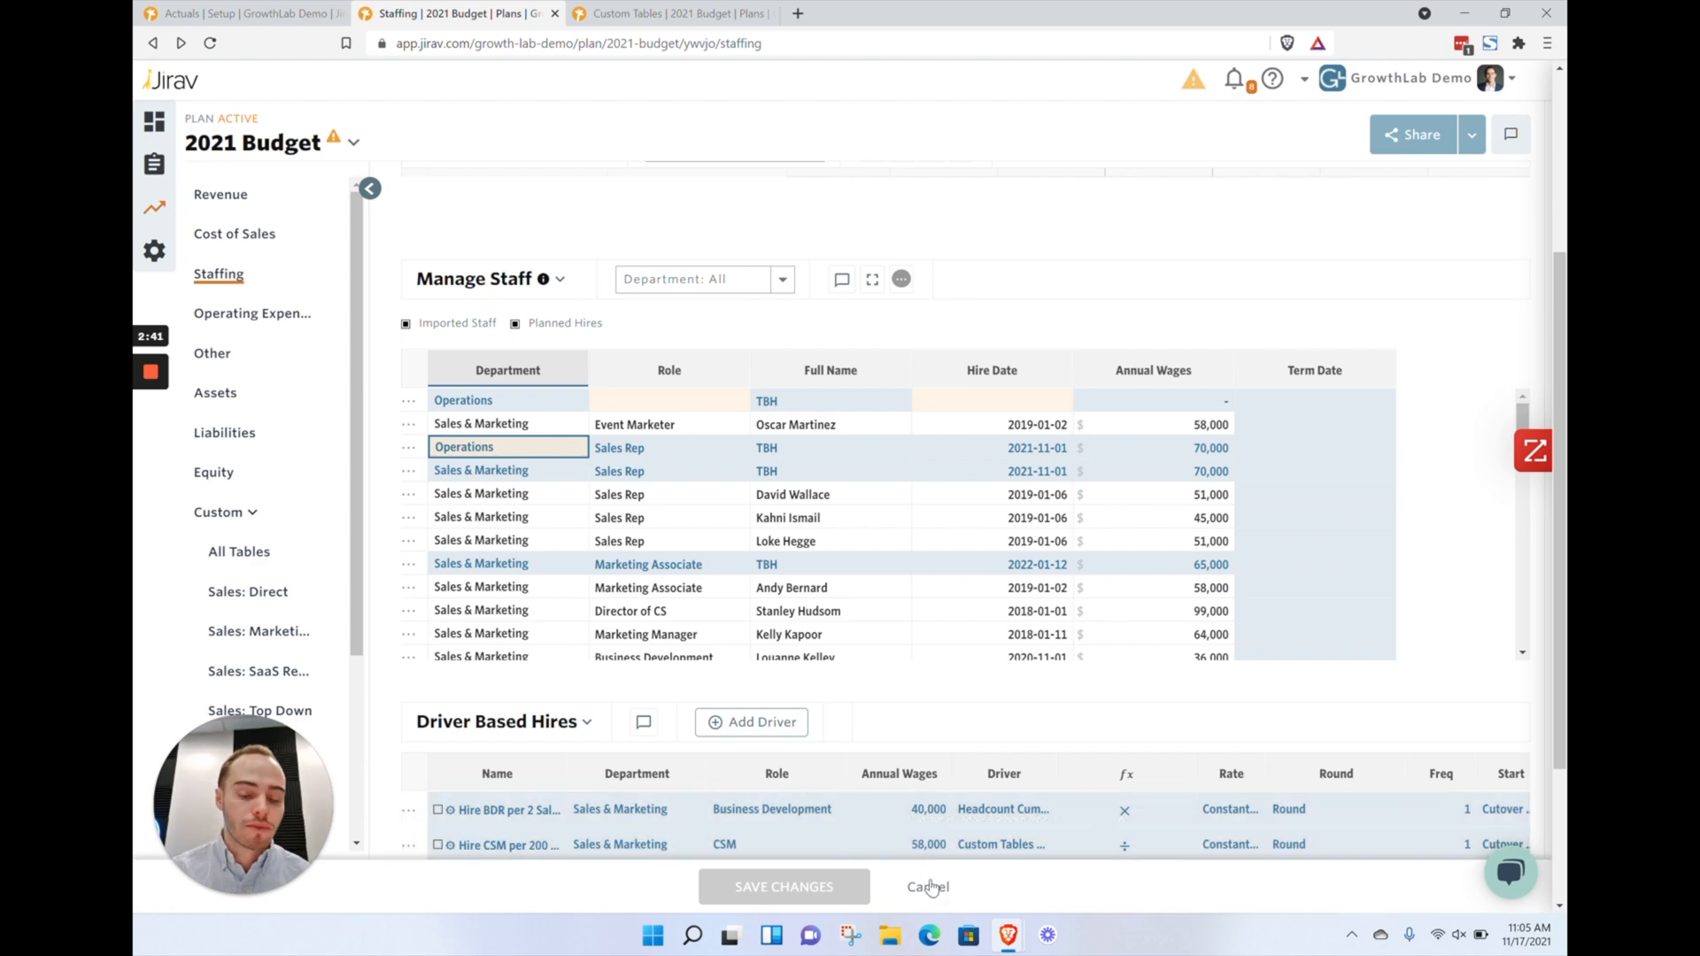
Examine the greyed-out Sales & Marketing staff rows hired after the plan cutover date
scroll(617, 593, "down", 2)
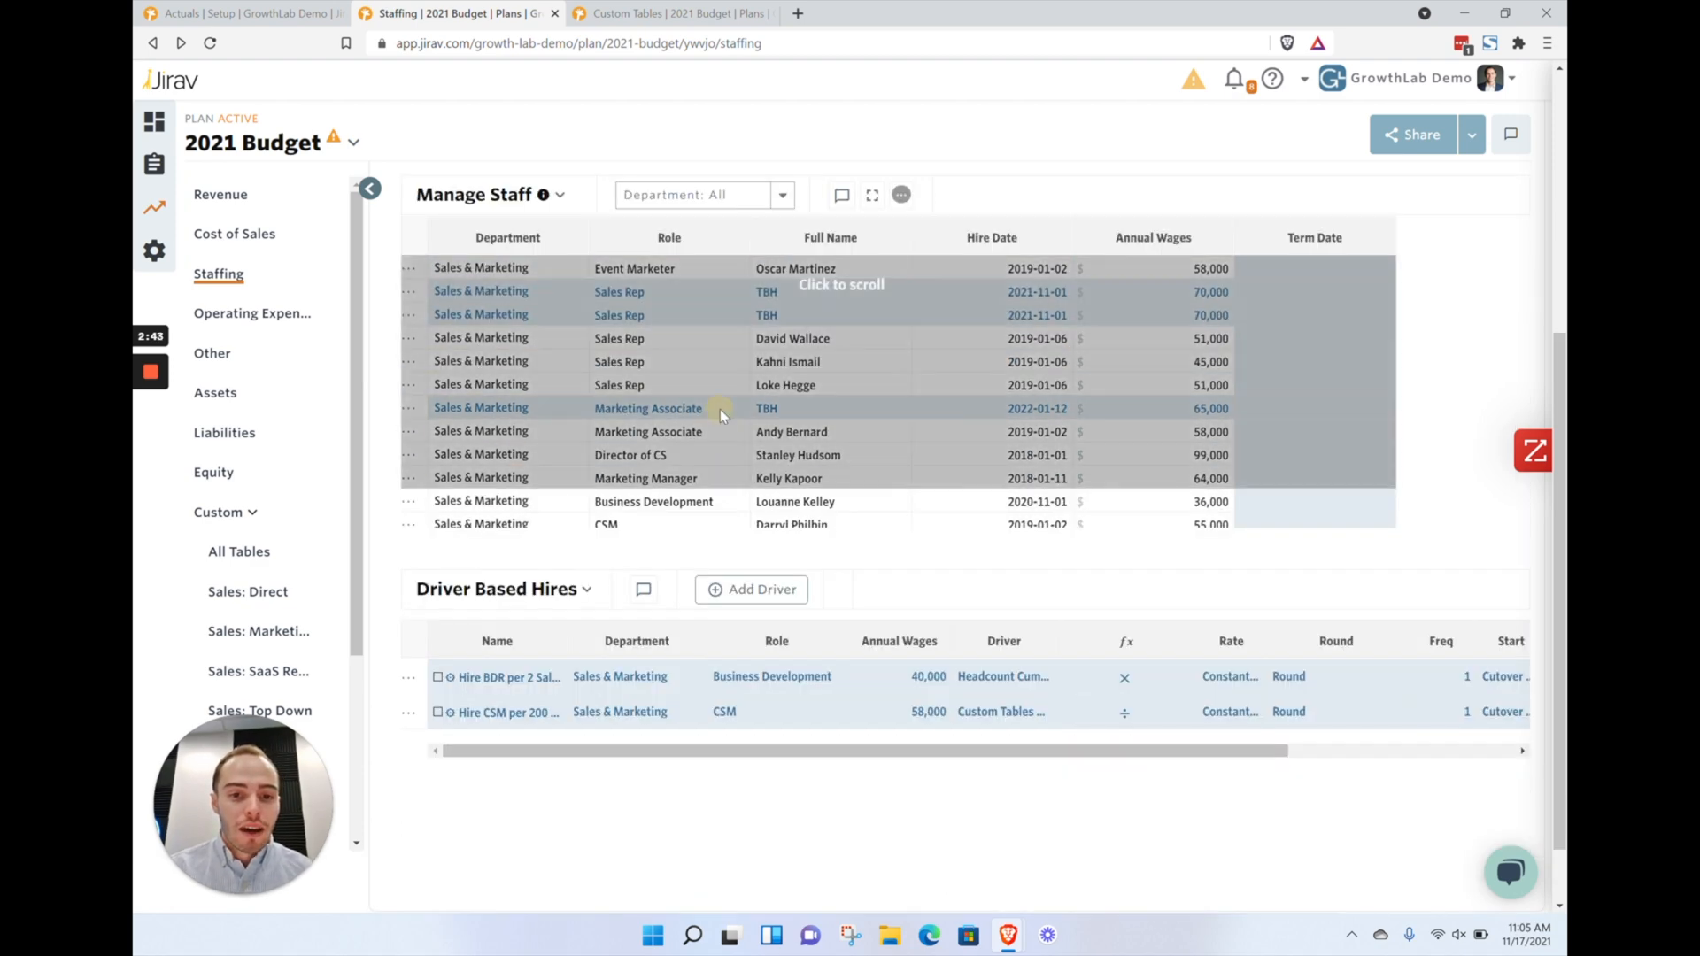
left_click(720, 409)
scroll(724, 442, "down", 5)
scroll(724, 444, "down", 10)
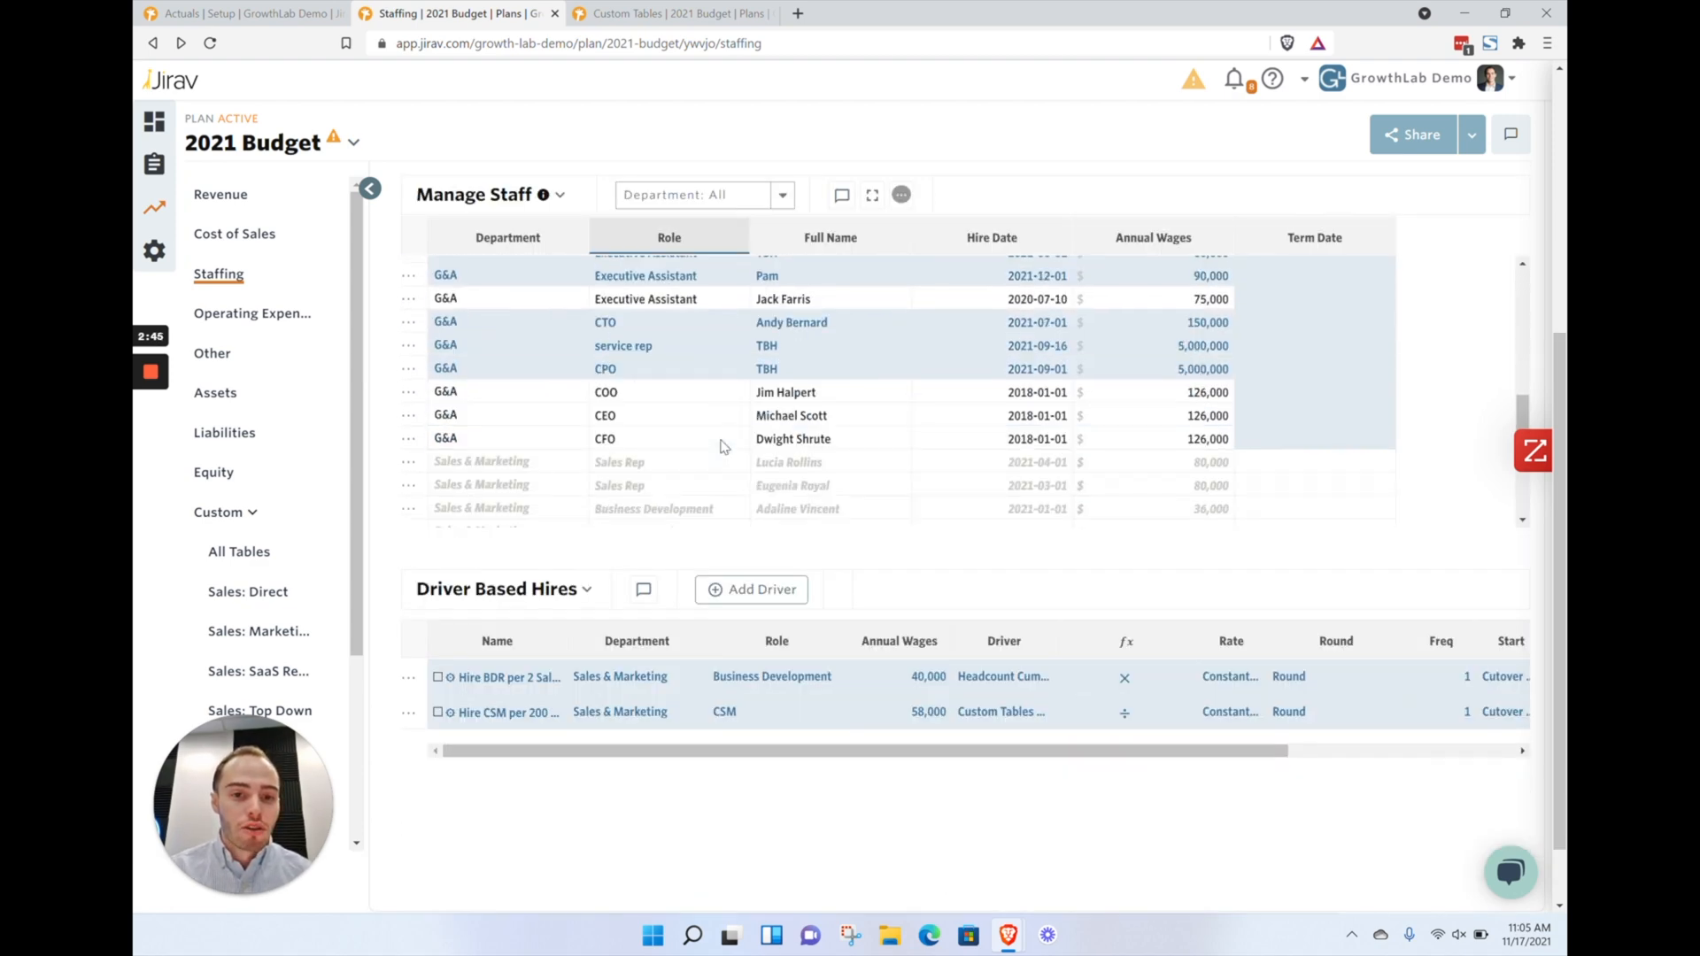
left_click_drag(462, 330, 1178, 490)
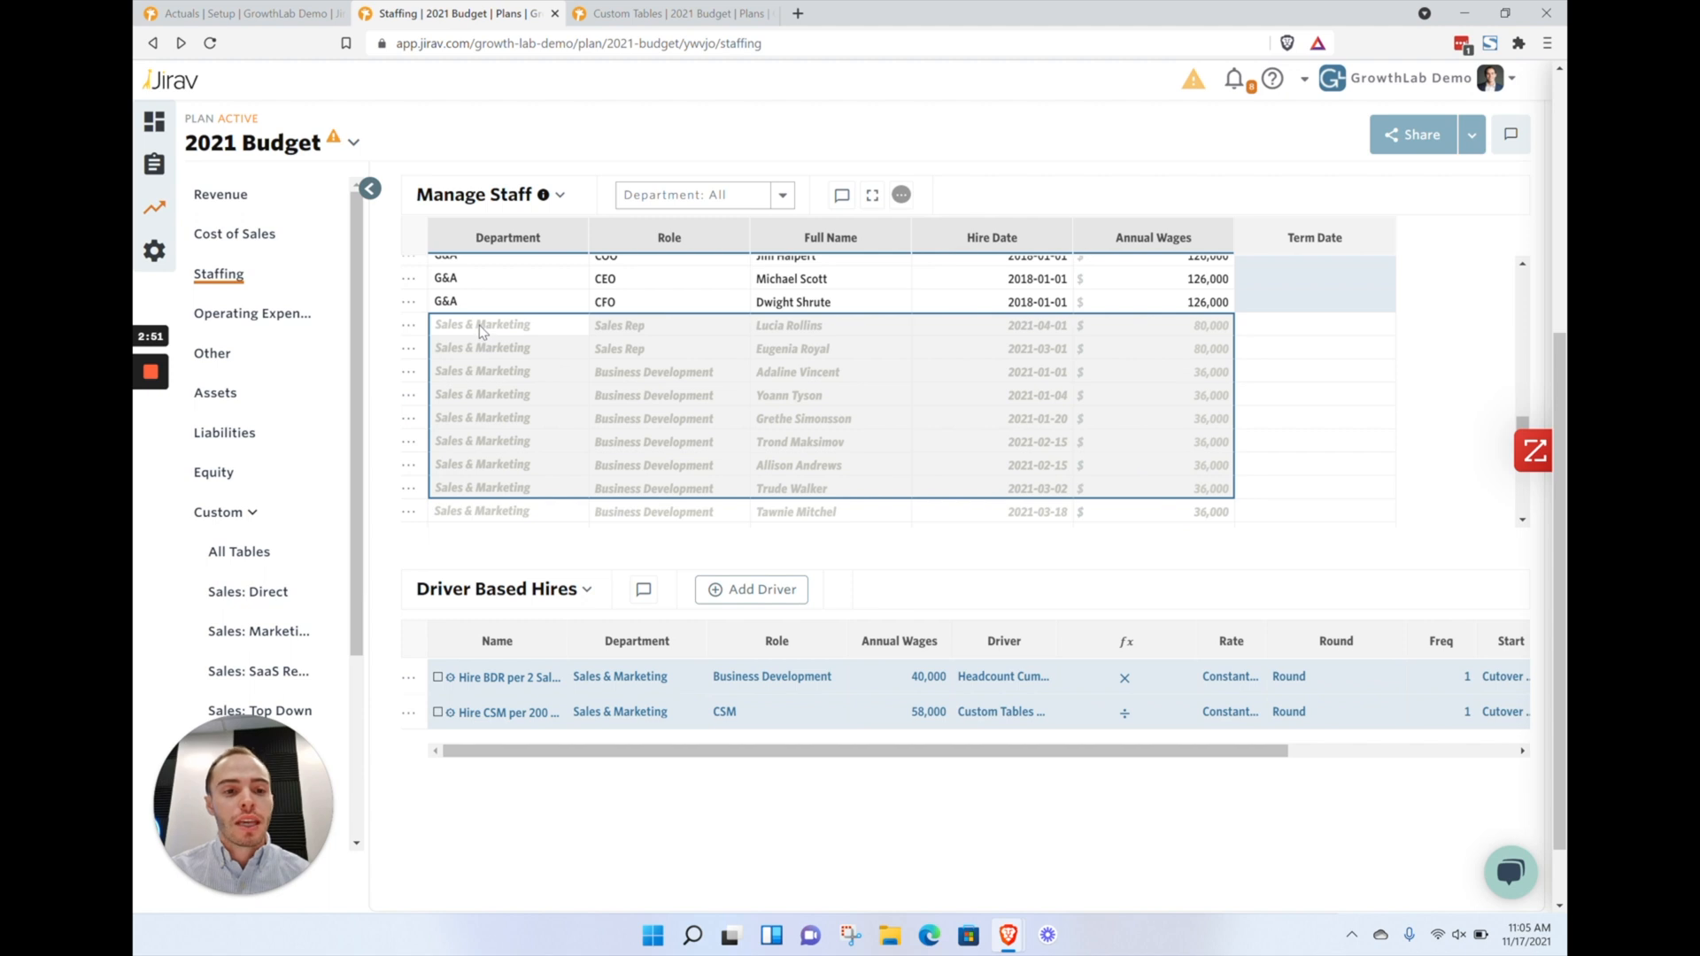
left_click_drag(480, 325, 1125, 493)
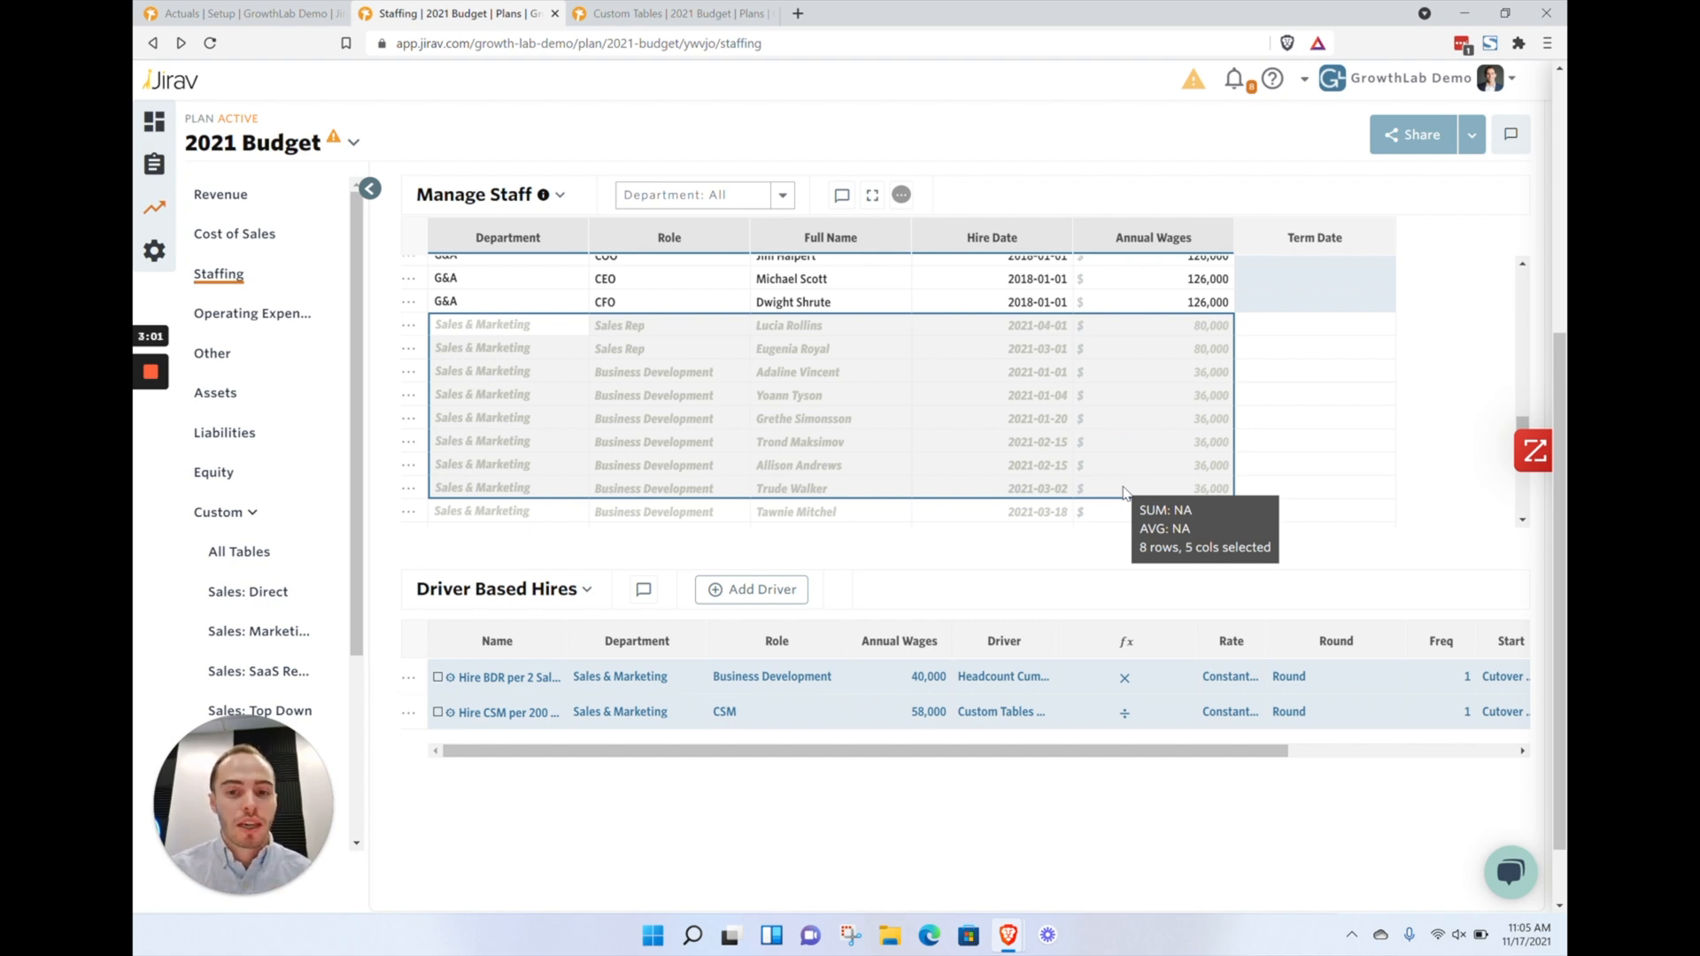
left_click(1027, 327)
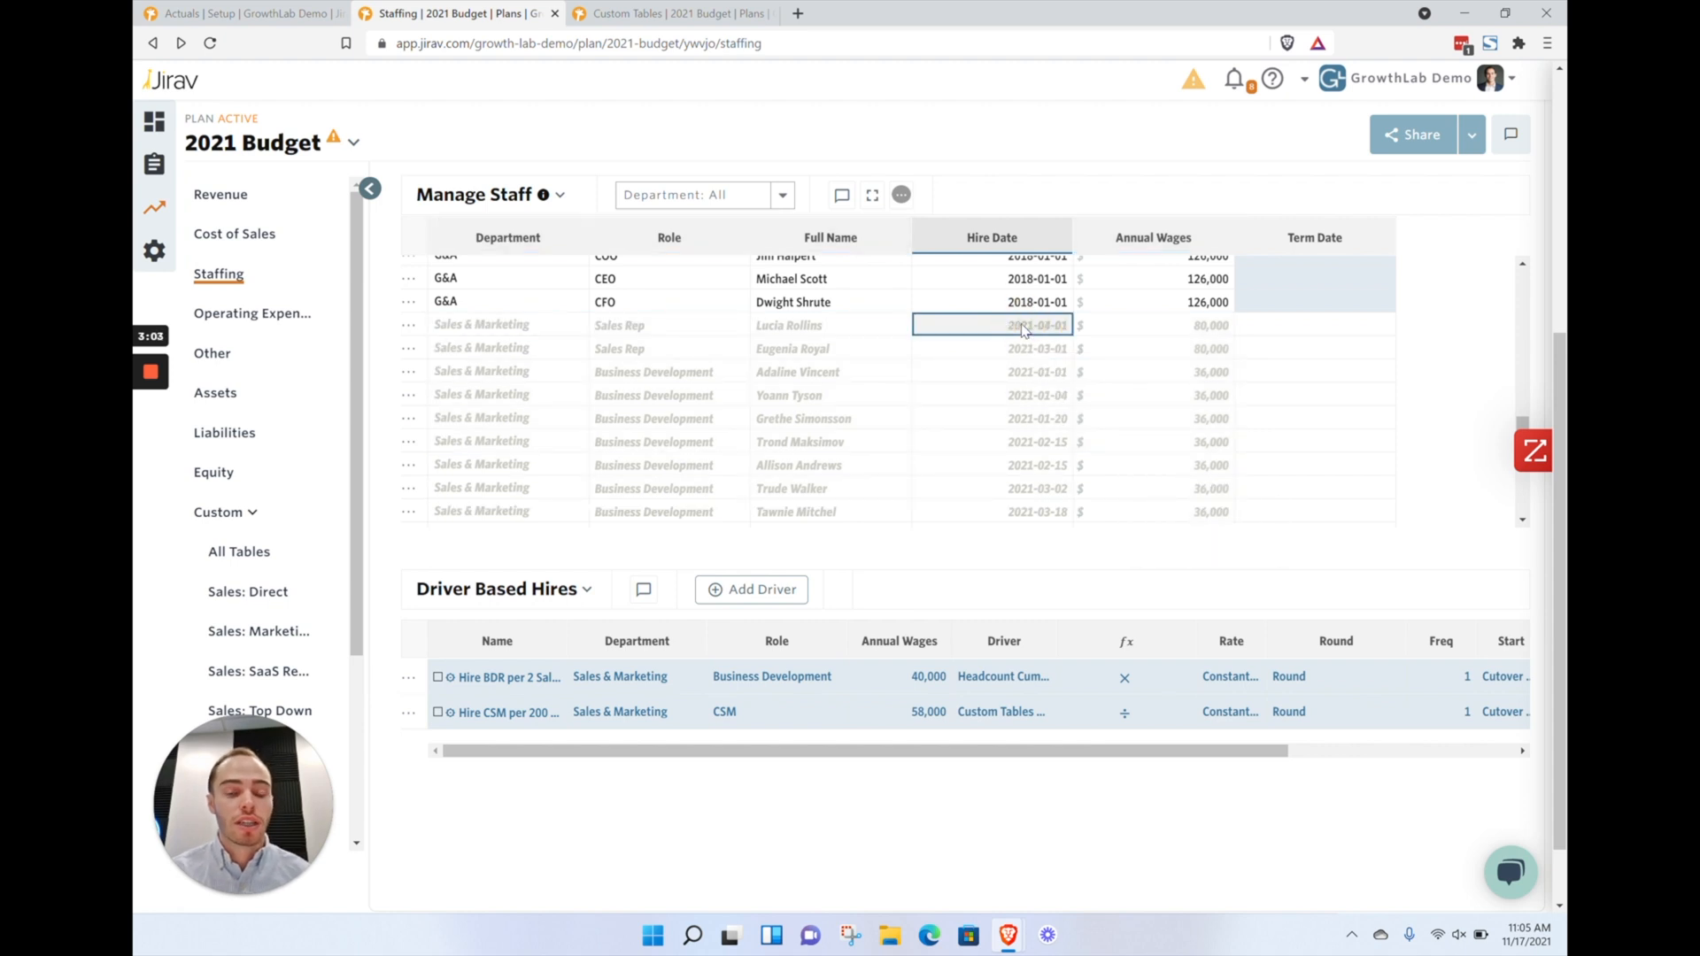
mouse_move(848, 334)
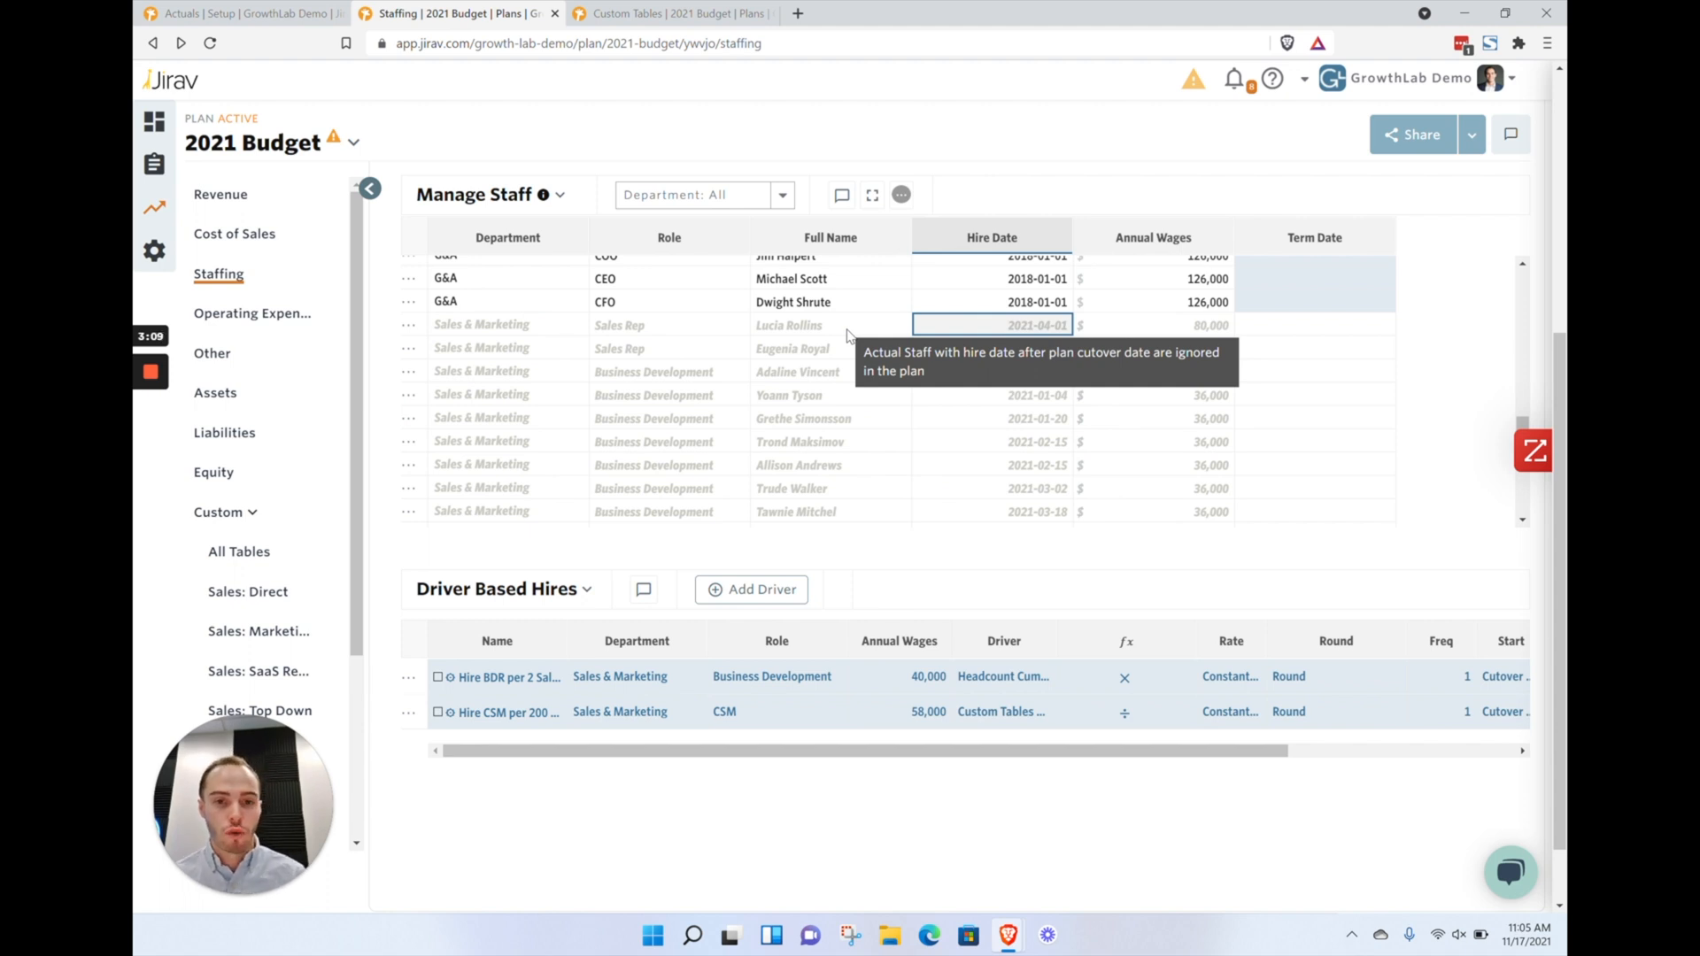
left_click_drag(515, 326, 1186, 361)
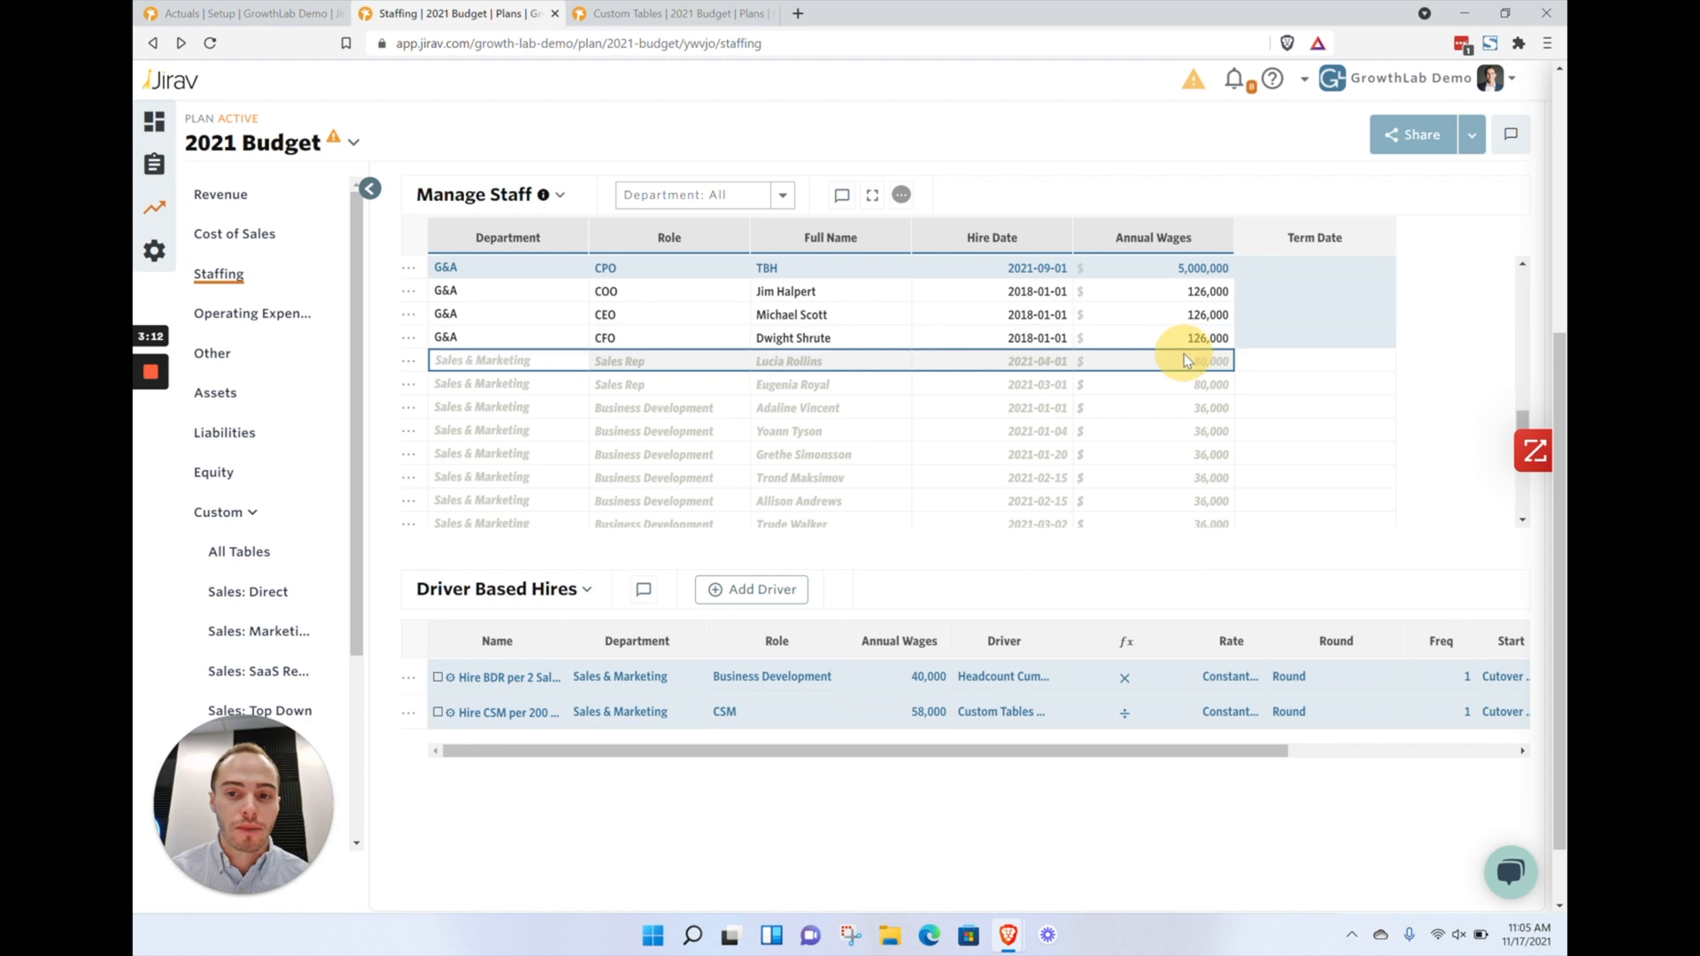
Duplicate the greyed Sales Rep row hired 2021-04-01 into an active planned hire and save the staff changes
left_click(412, 370)
left_click(467, 444)
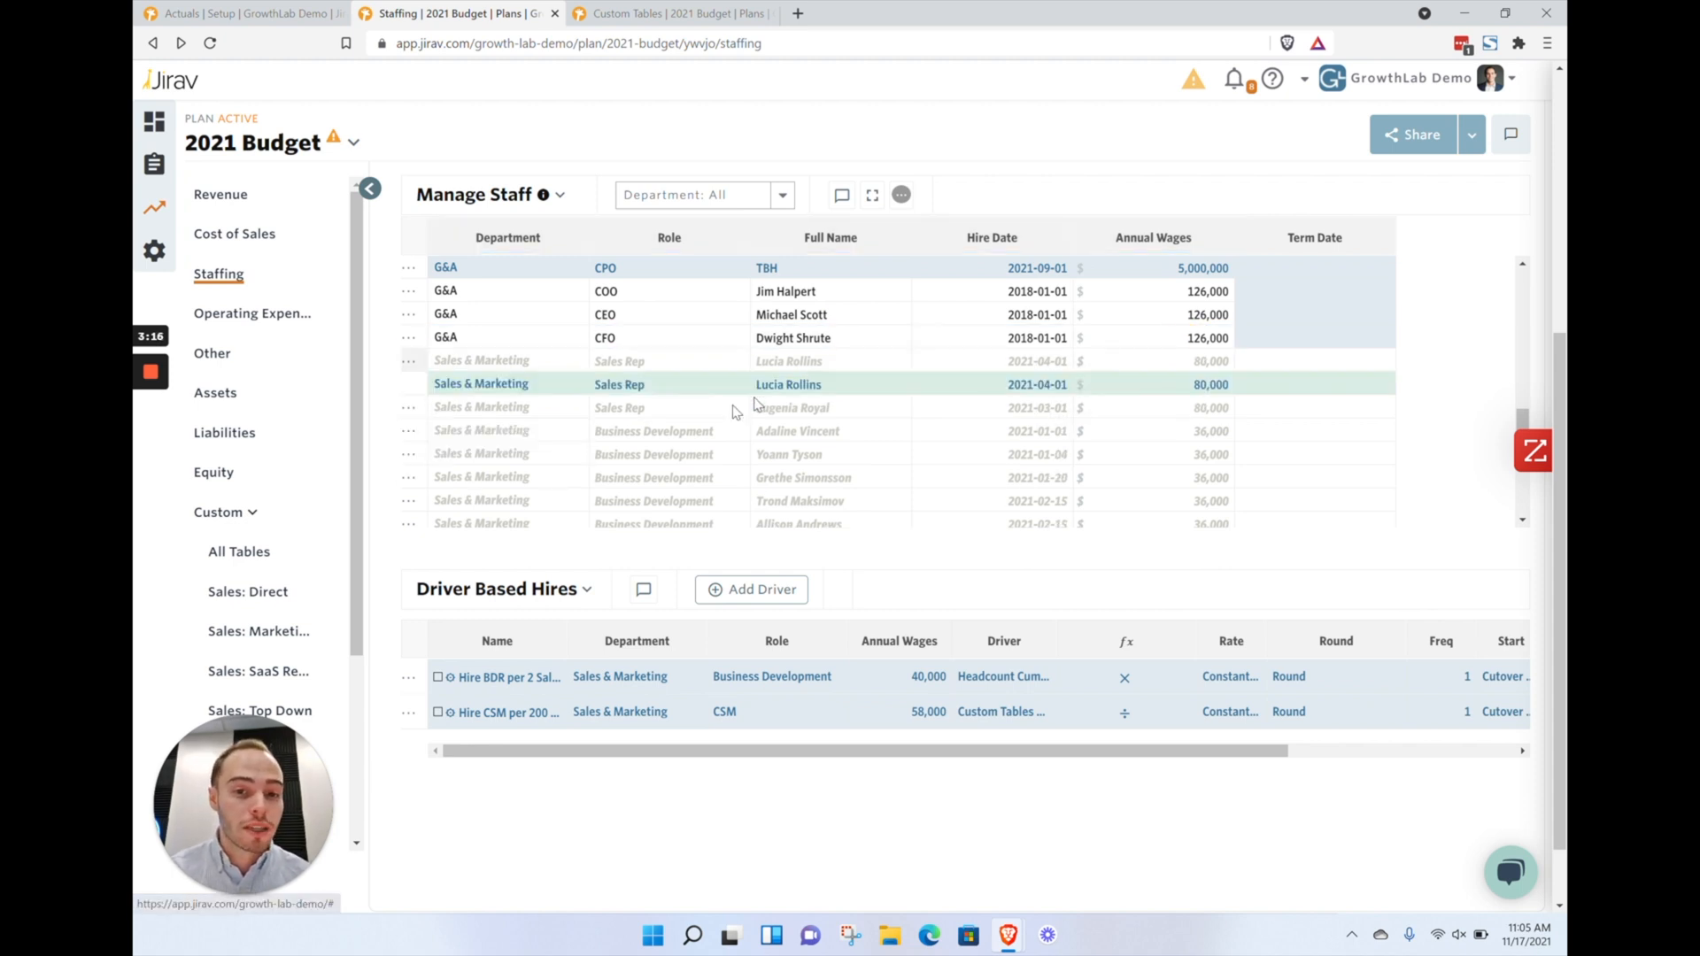
left_click(1290, 386)
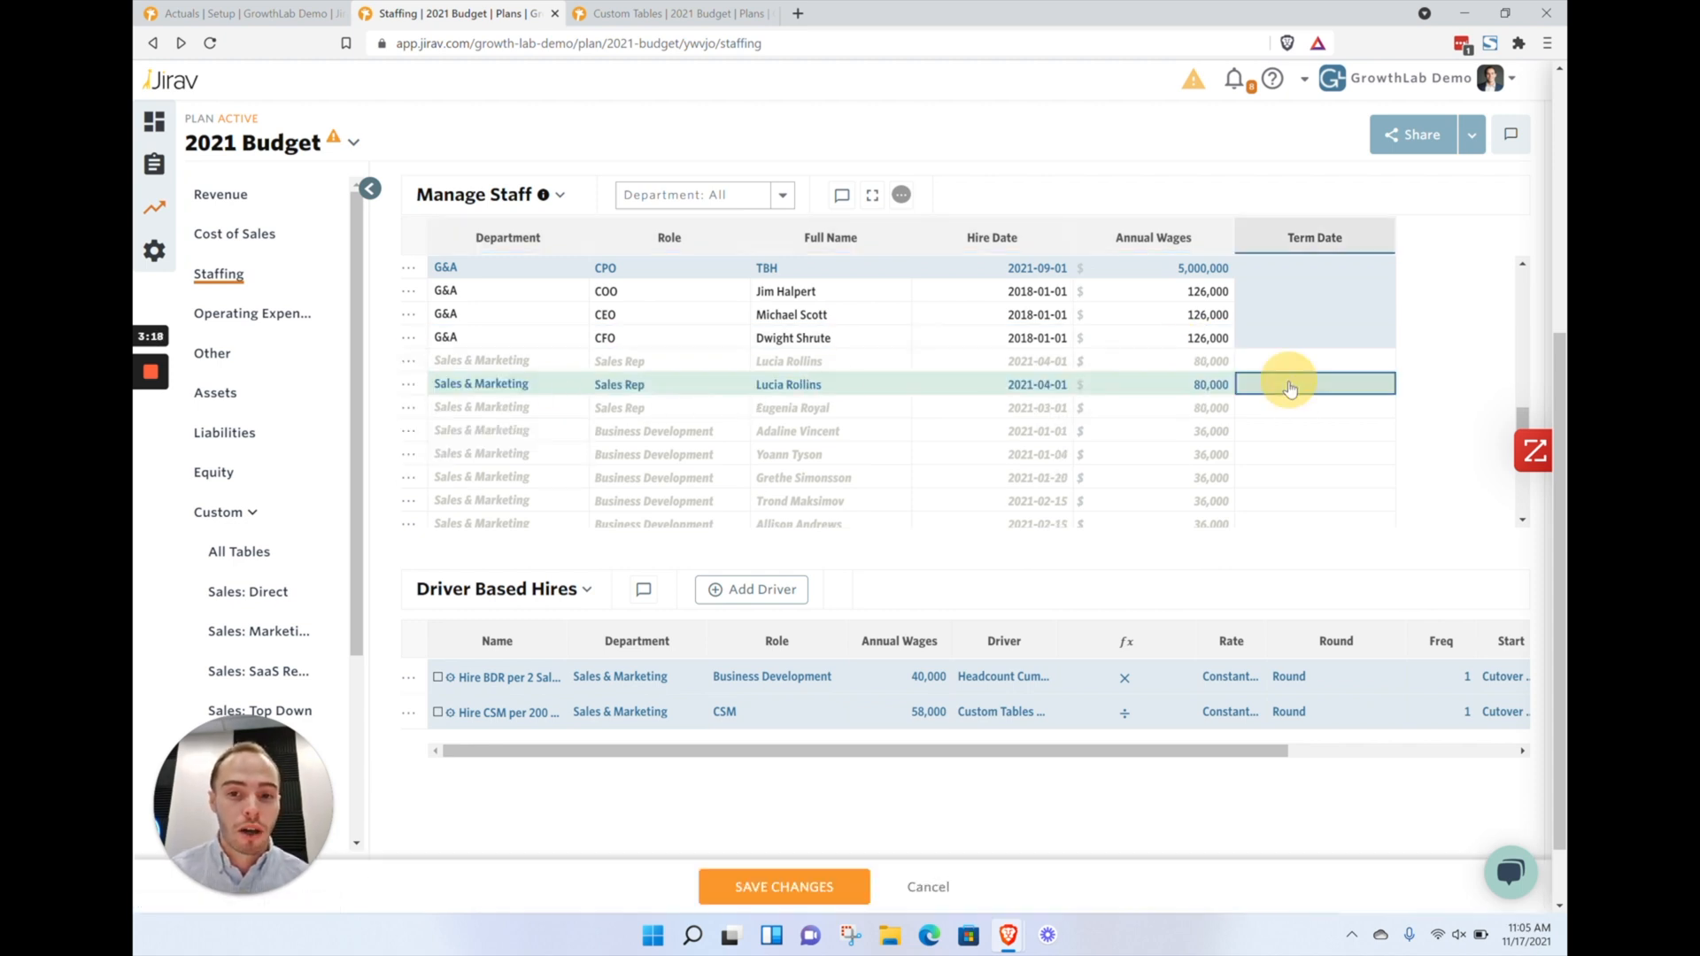
left_click(759, 886)
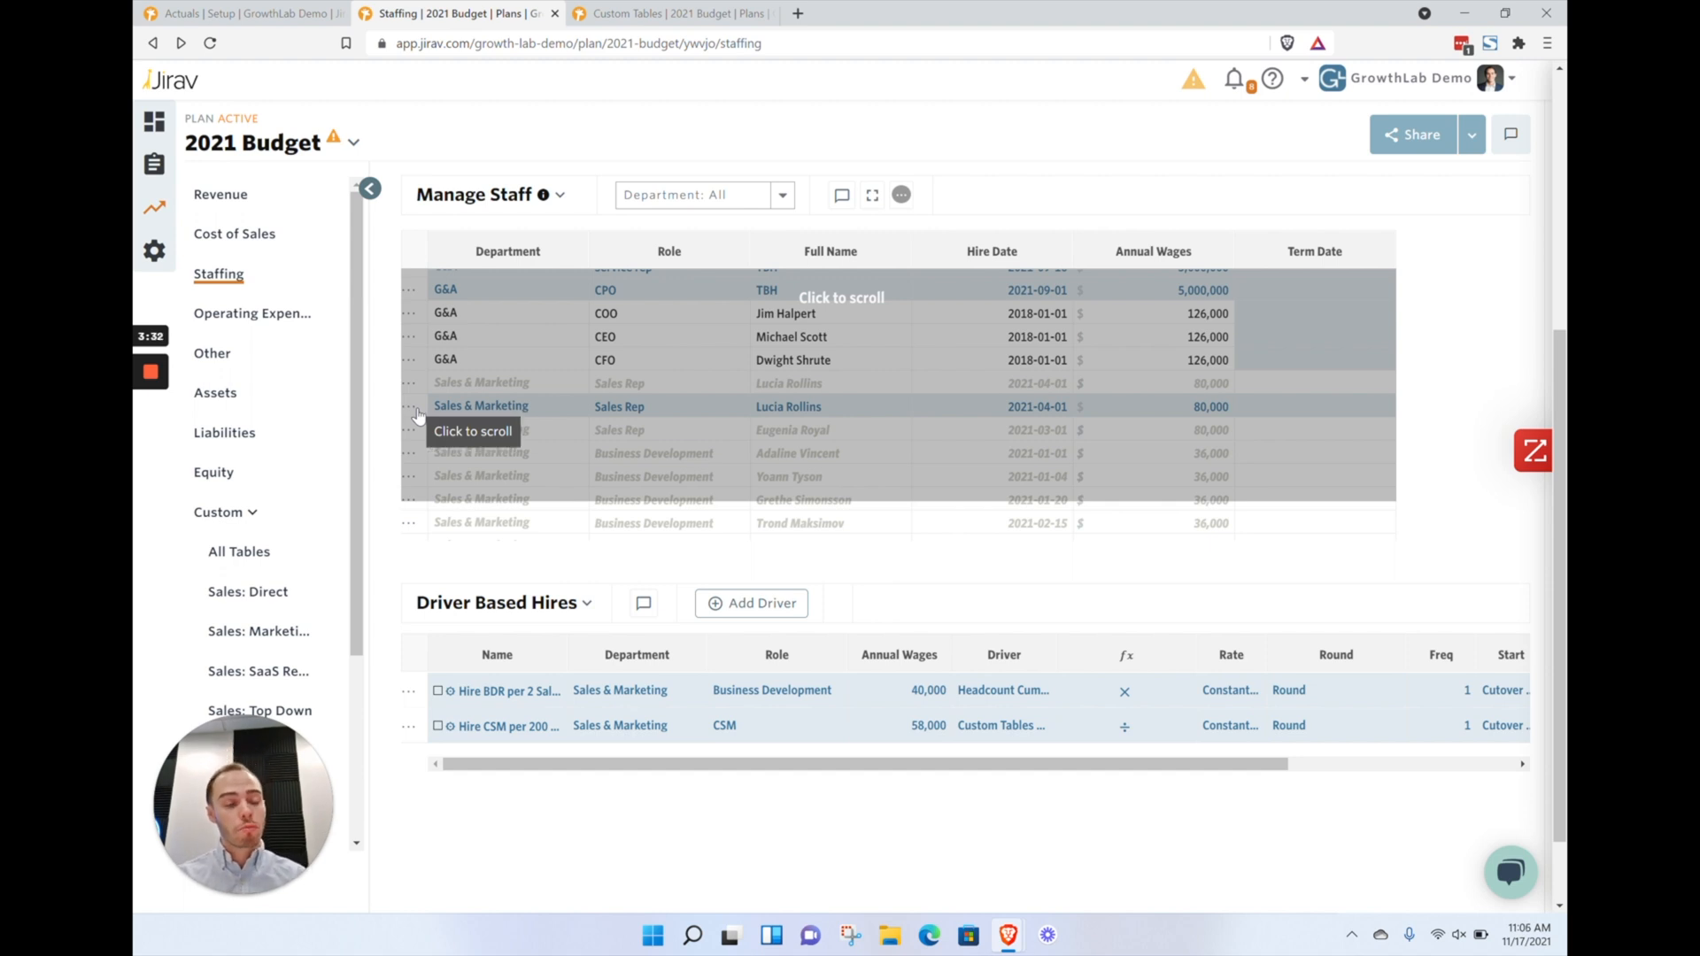
Review the plan list and compare the original greyed Sales Rep row with its active copy
left_click(279, 143)
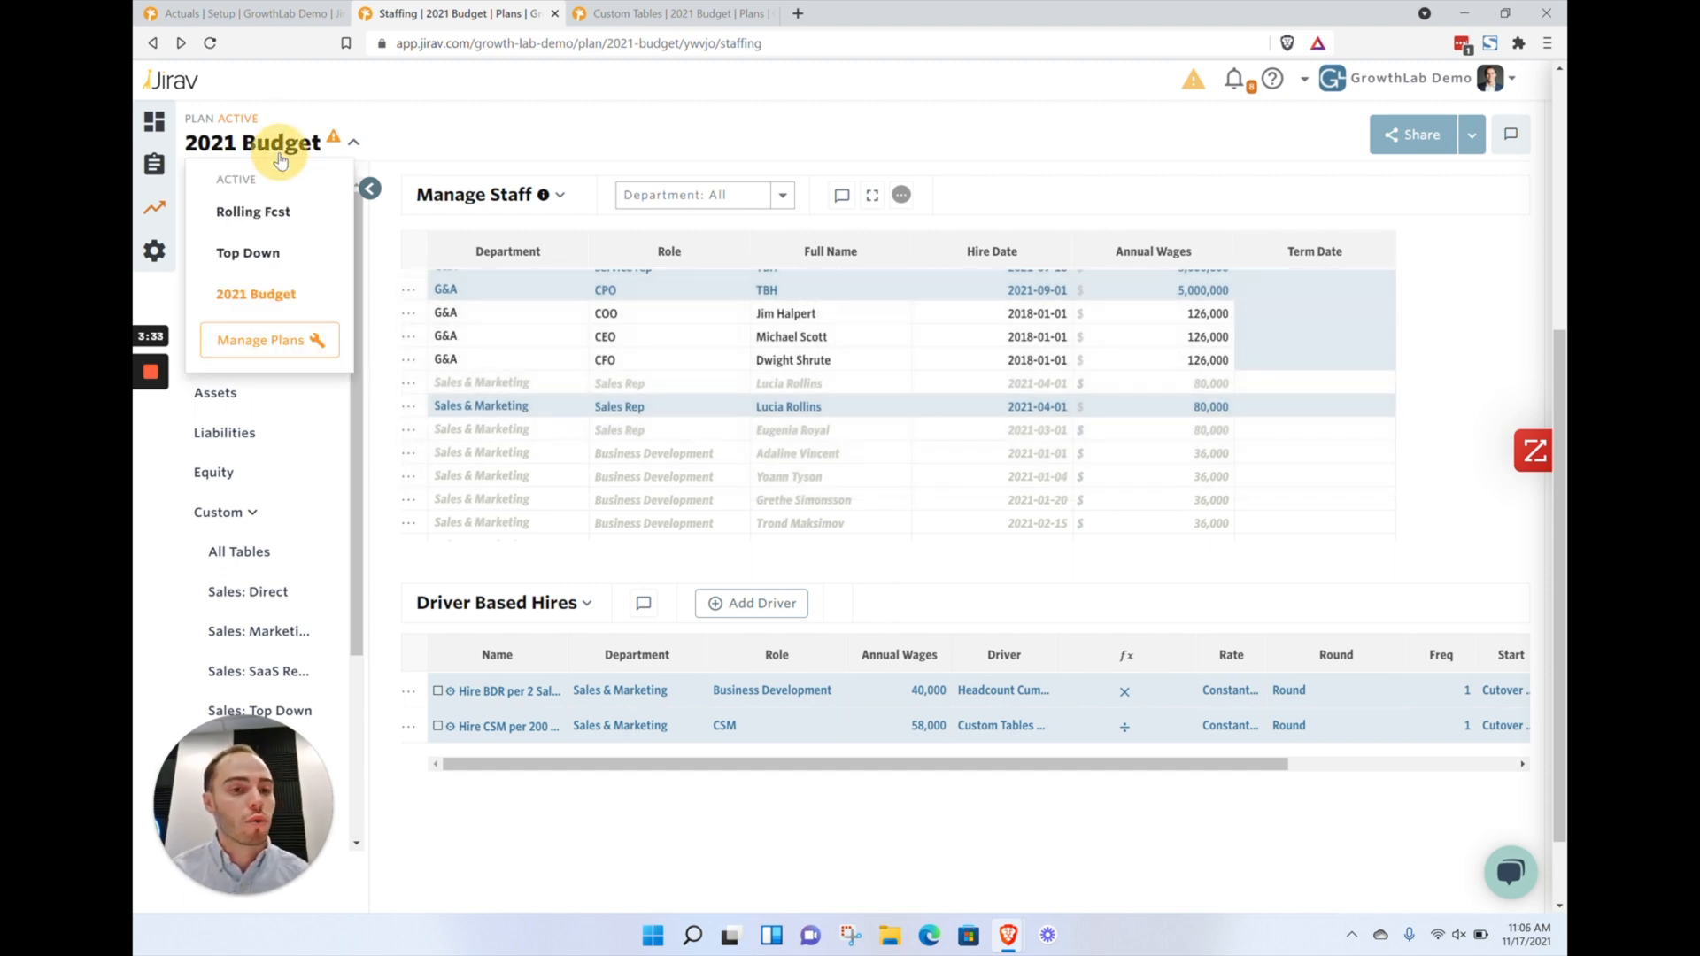
left_click(405, 166)
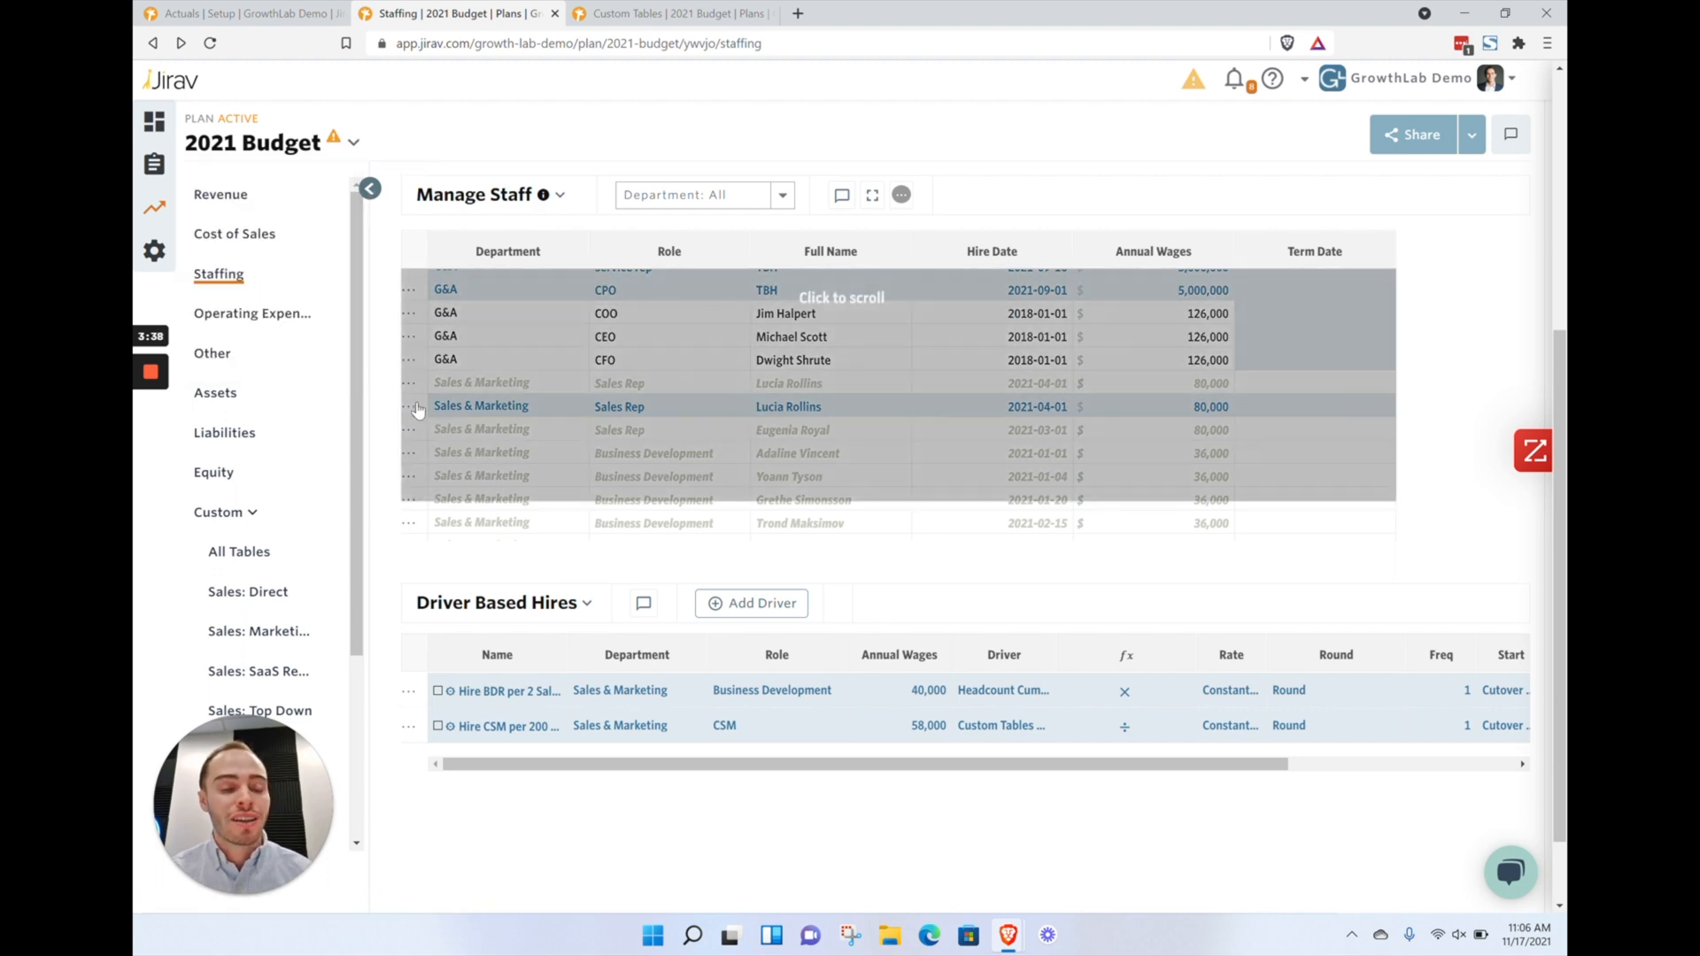
left_click(1031, 384)
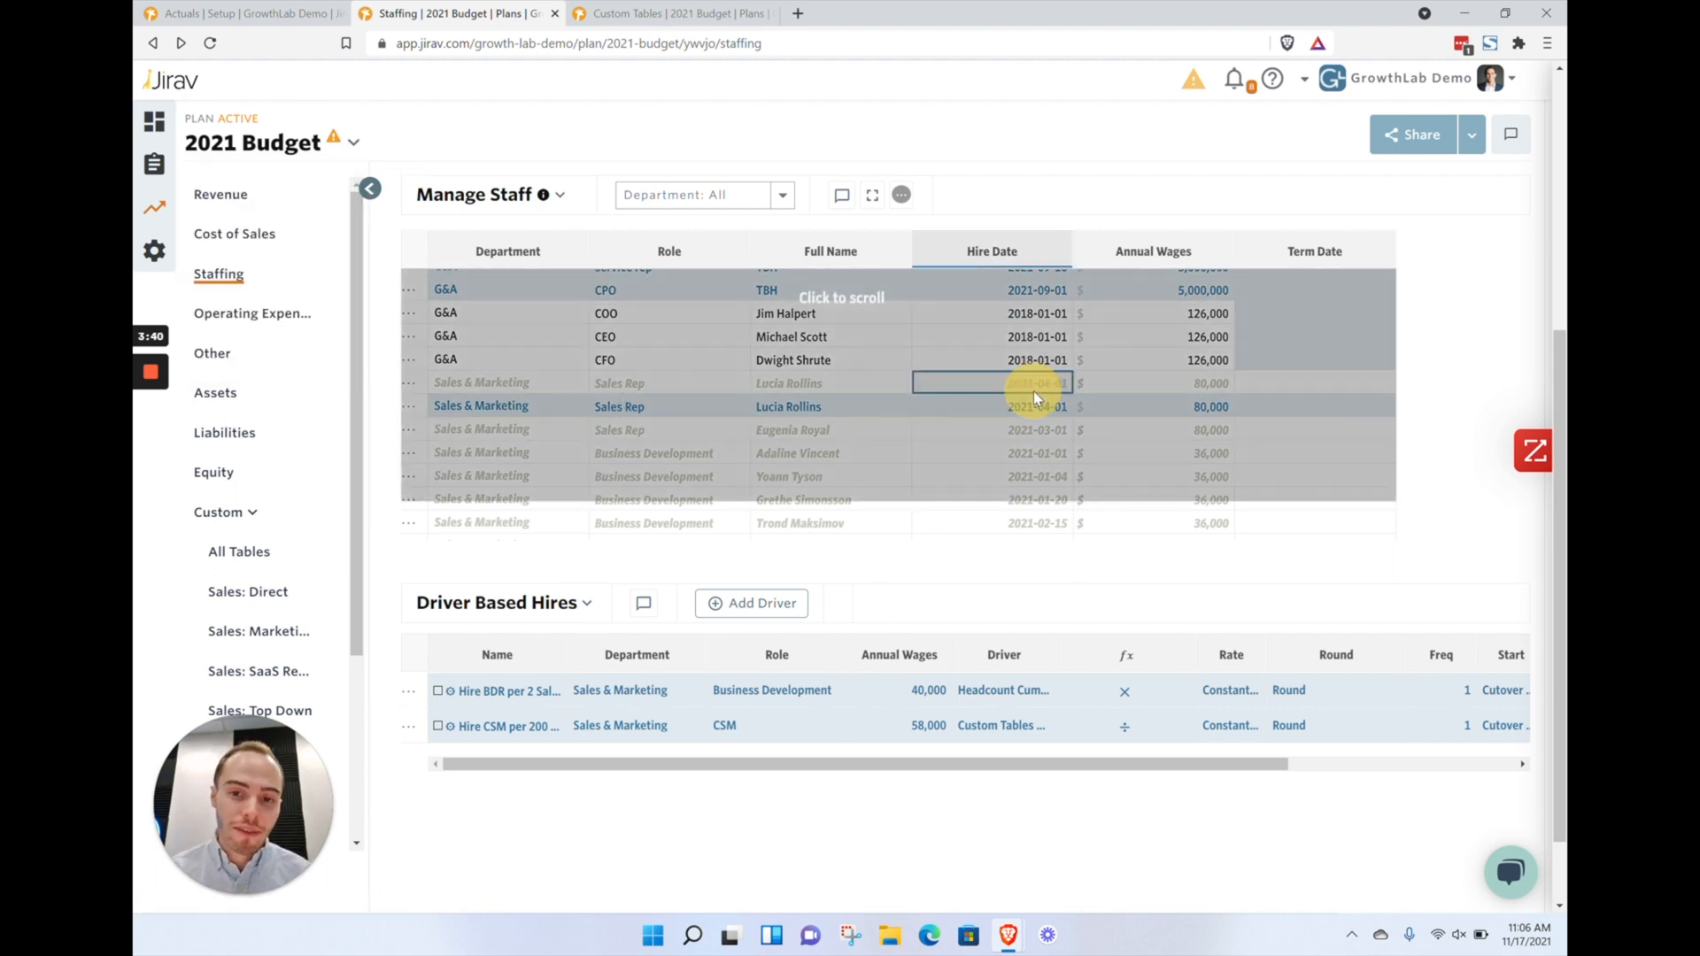
left_click_drag(1120, 396, 1159, 399)
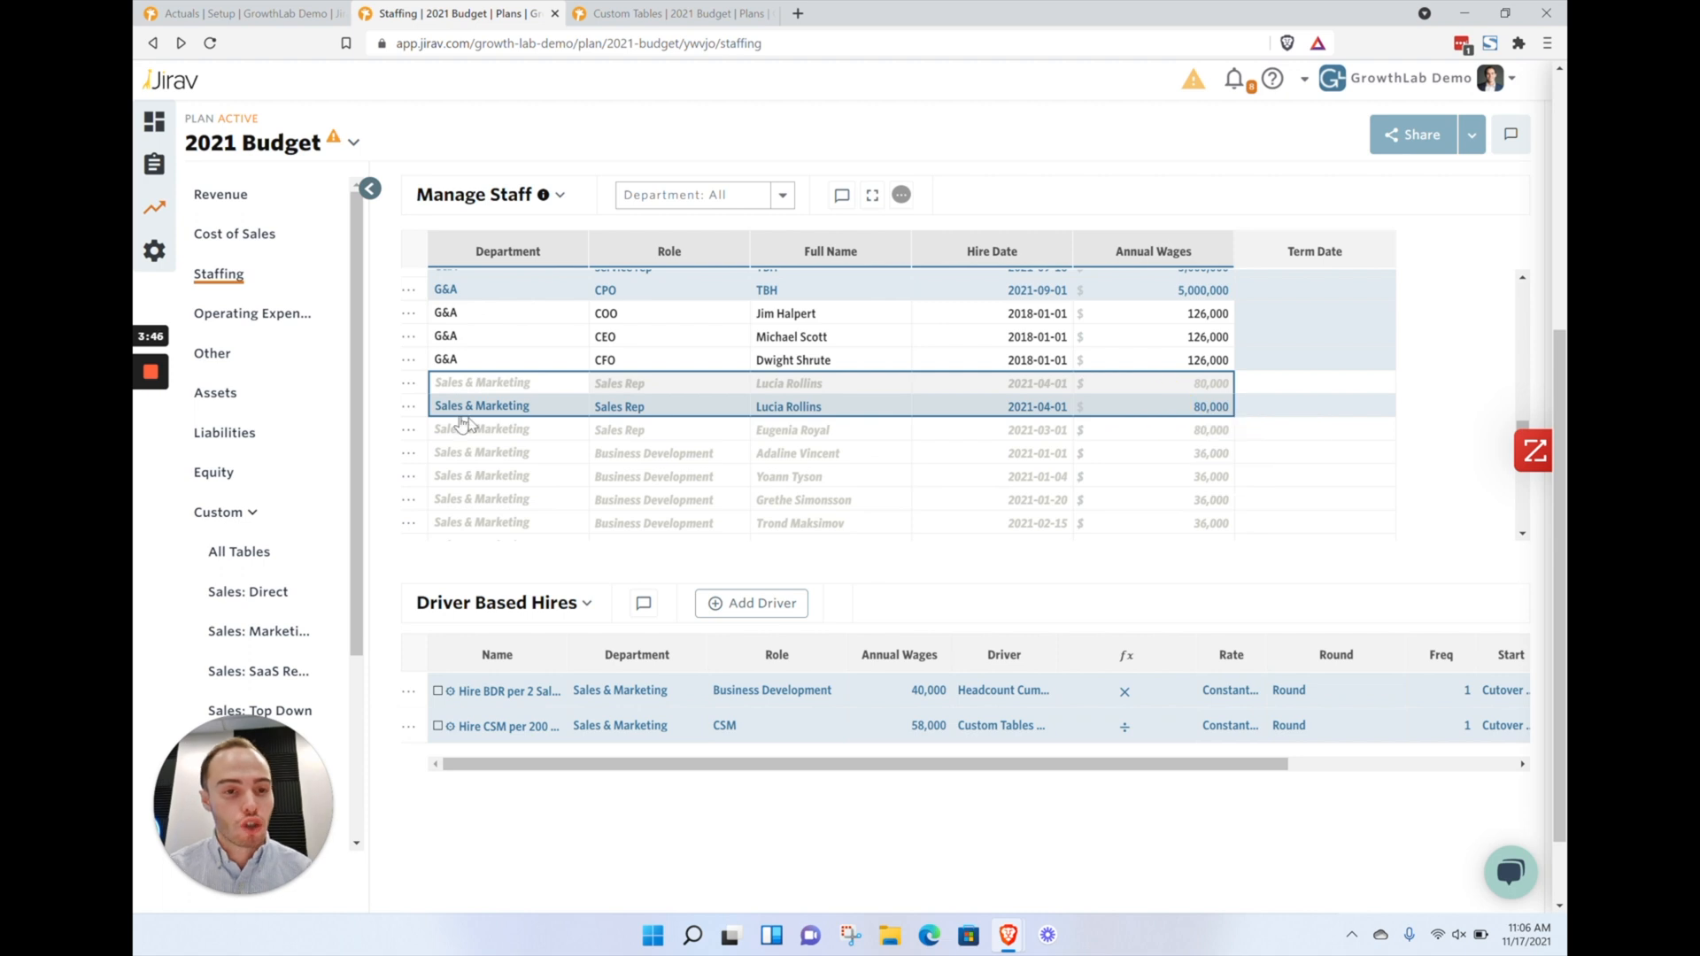
mouse_move(658, 532)
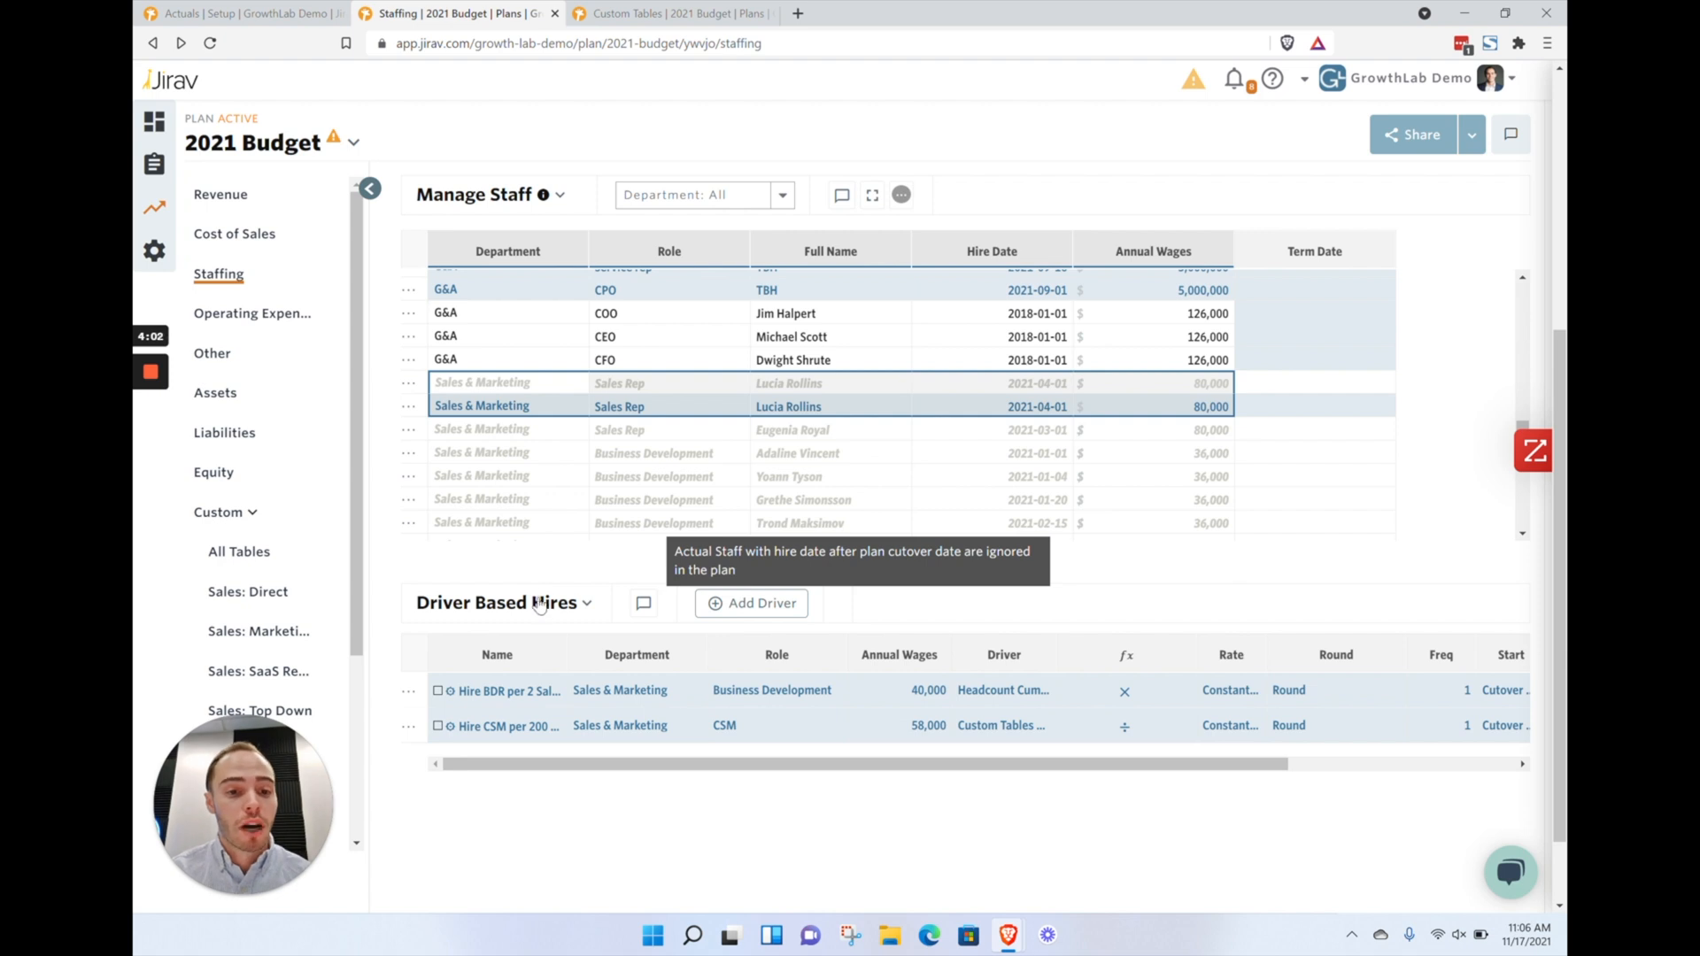
Examine the Driver Based Hires rows, including their drivers, formulas and rate settings
scroll(556, 532, "down", 2)
scroll(458, 735, "down", 2)
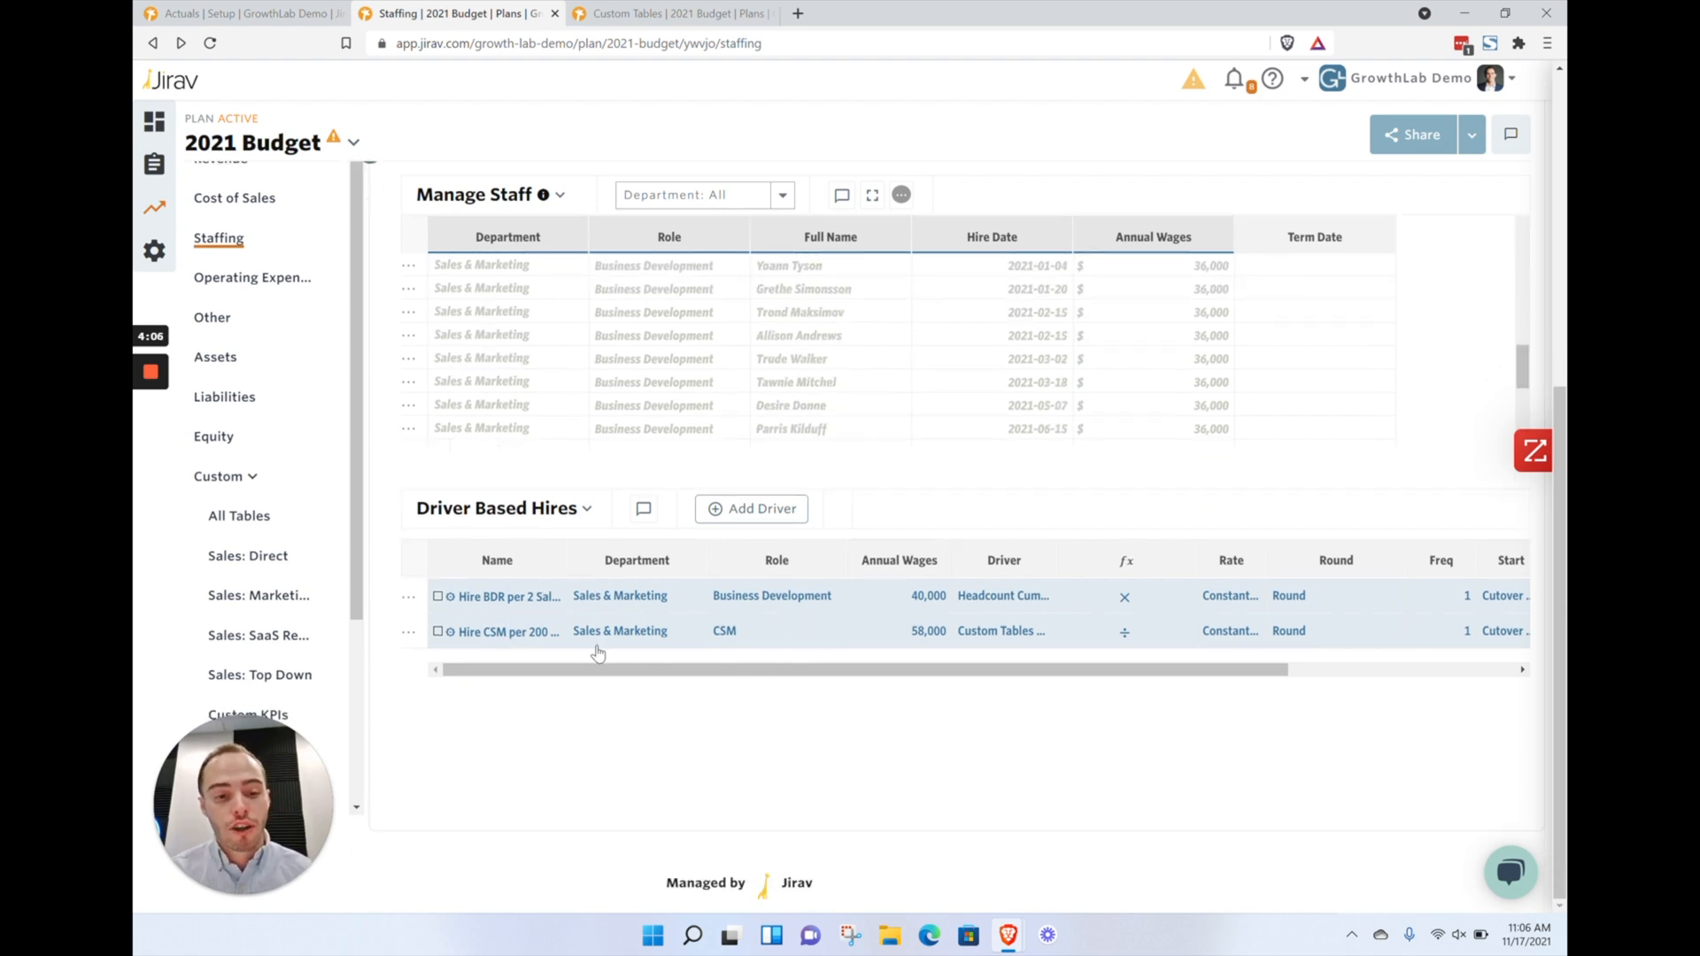
mouse_move(1008, 608)
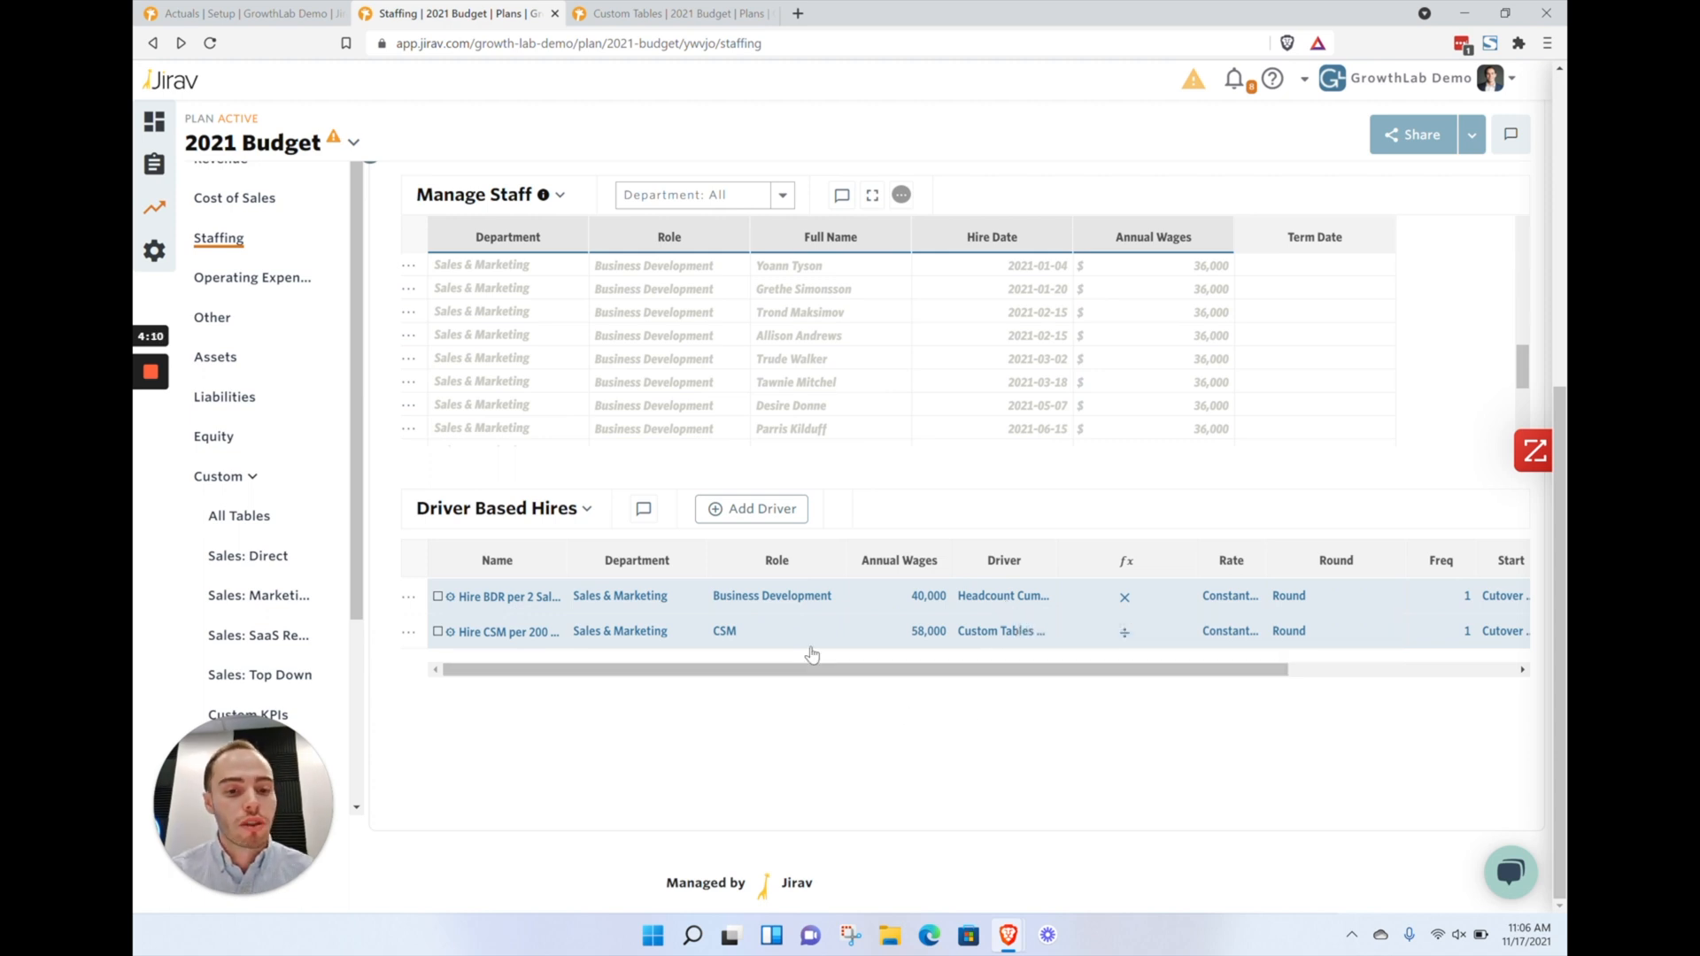
mouse_move(1045, 634)
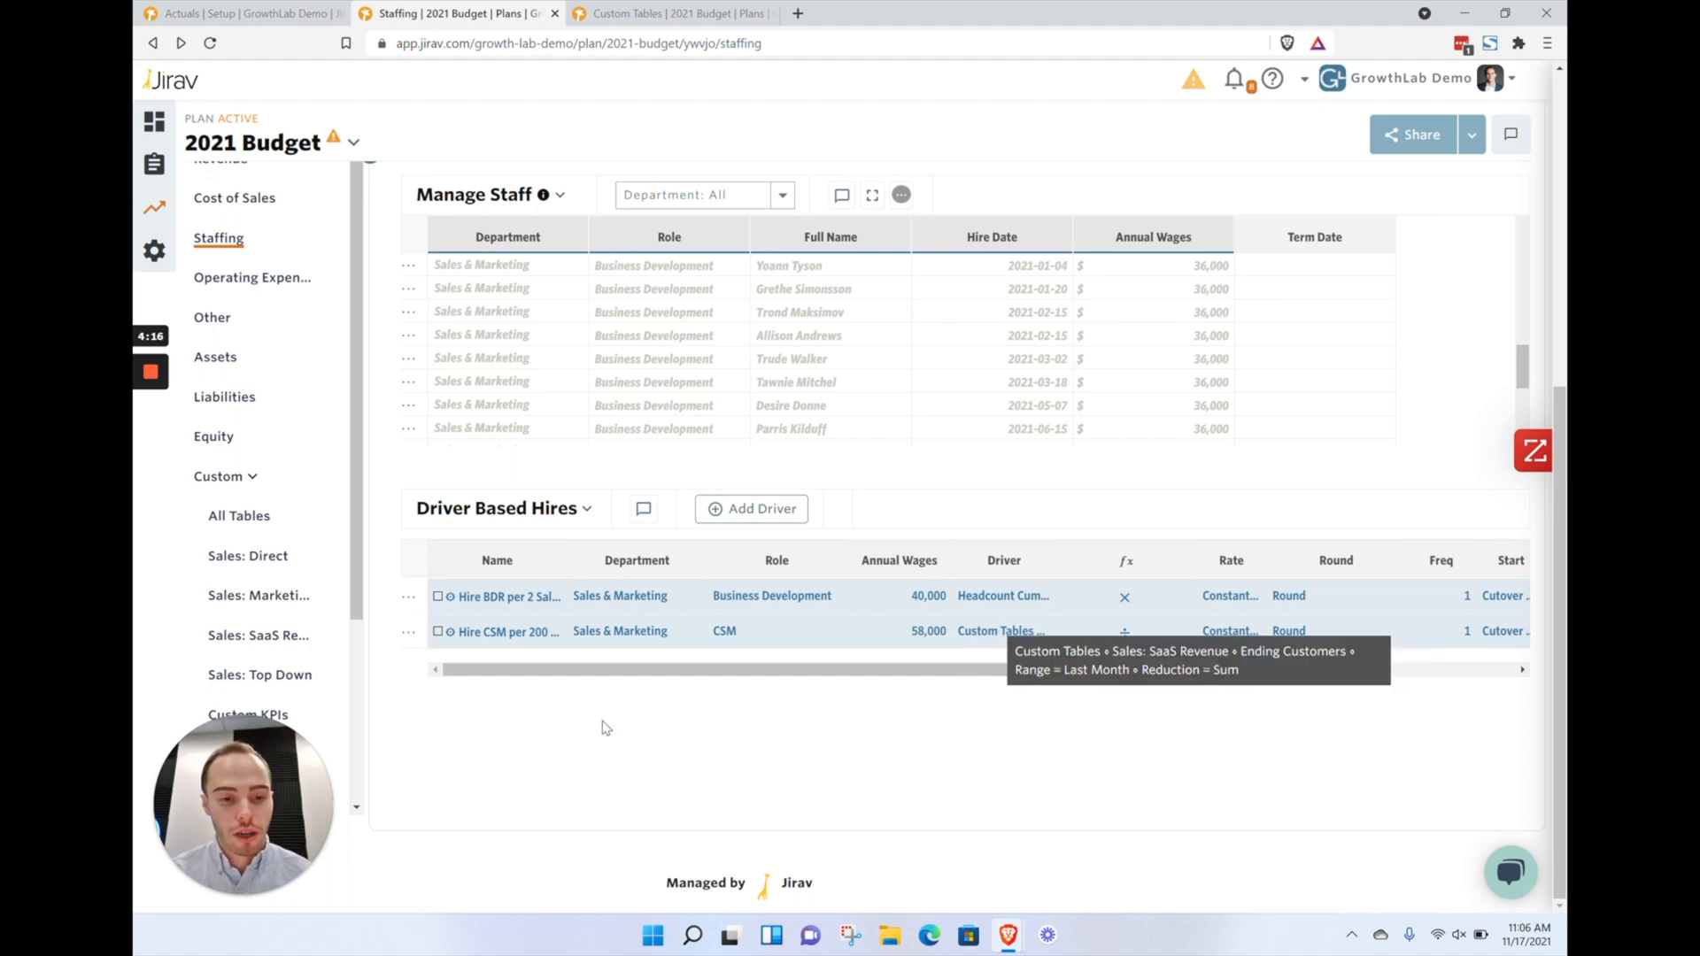
left_click(537, 634)
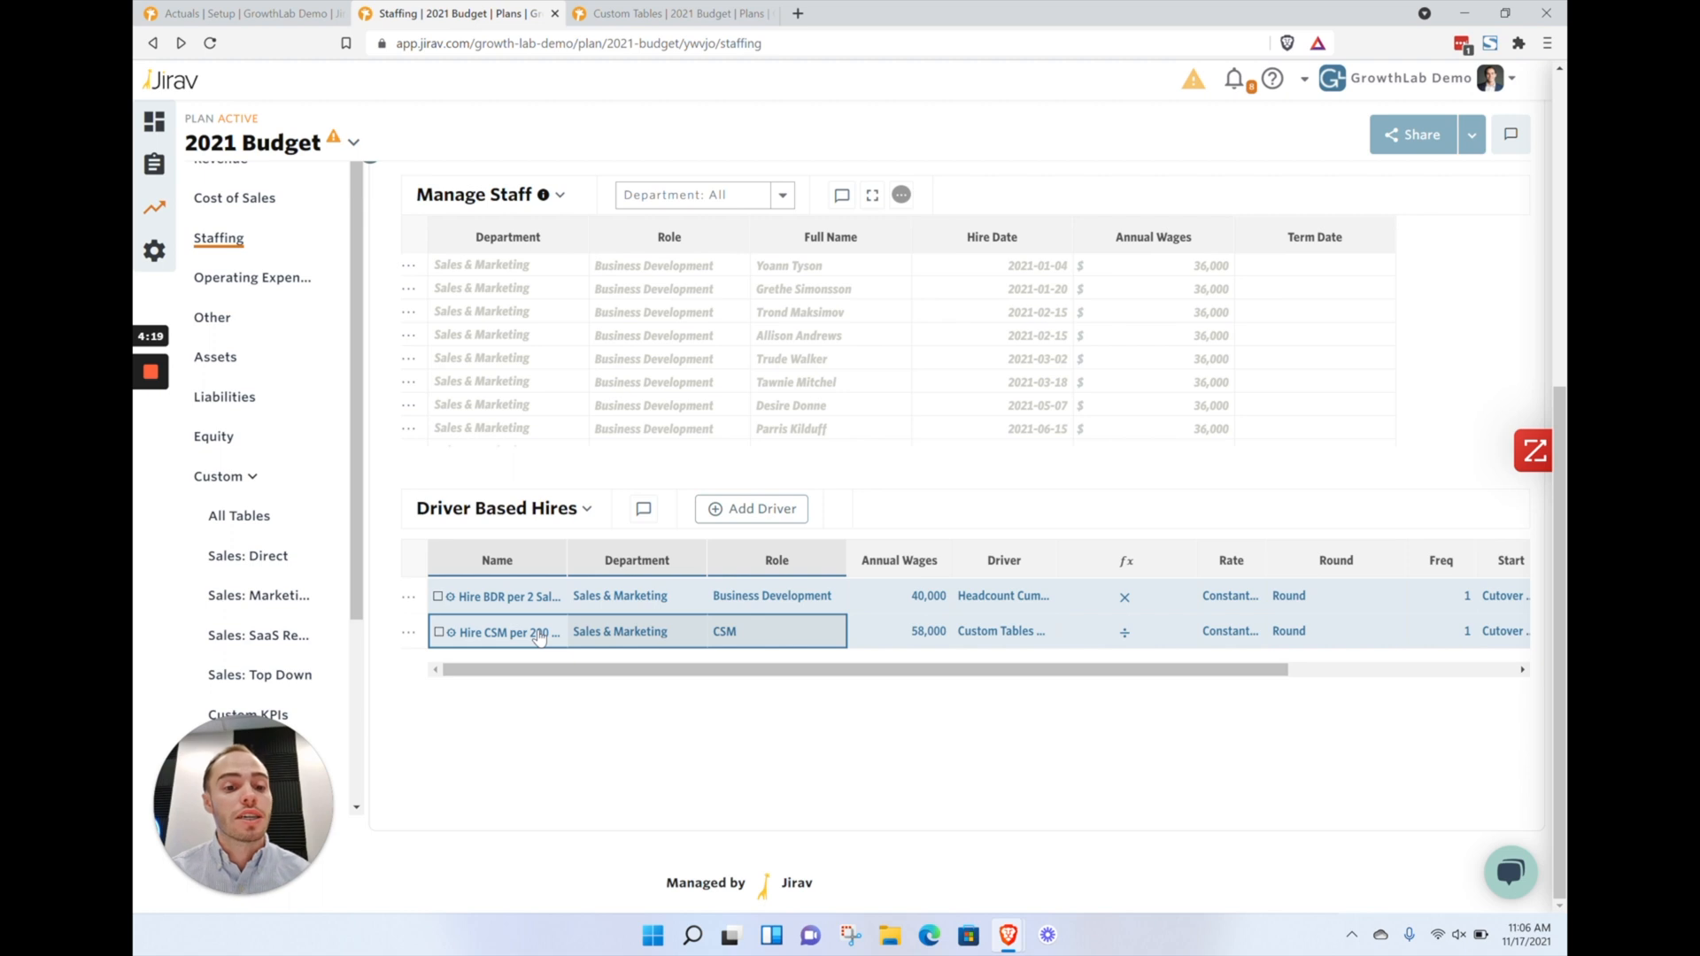
left_click(987, 645)
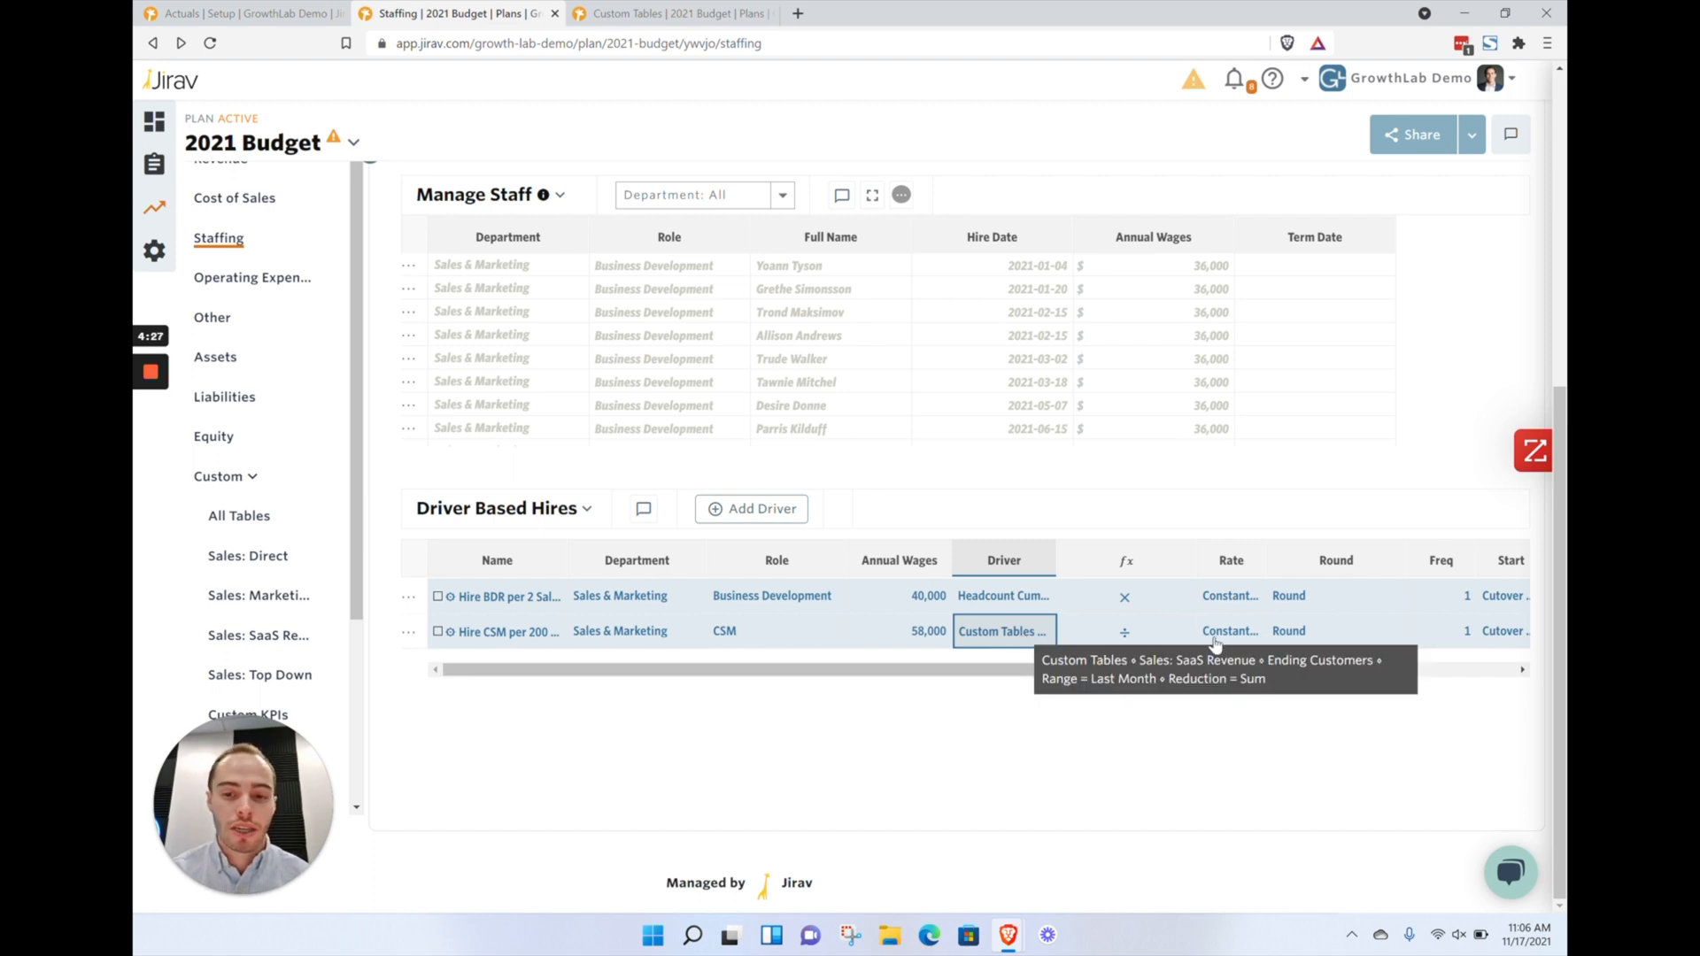
left_click(1123, 640)
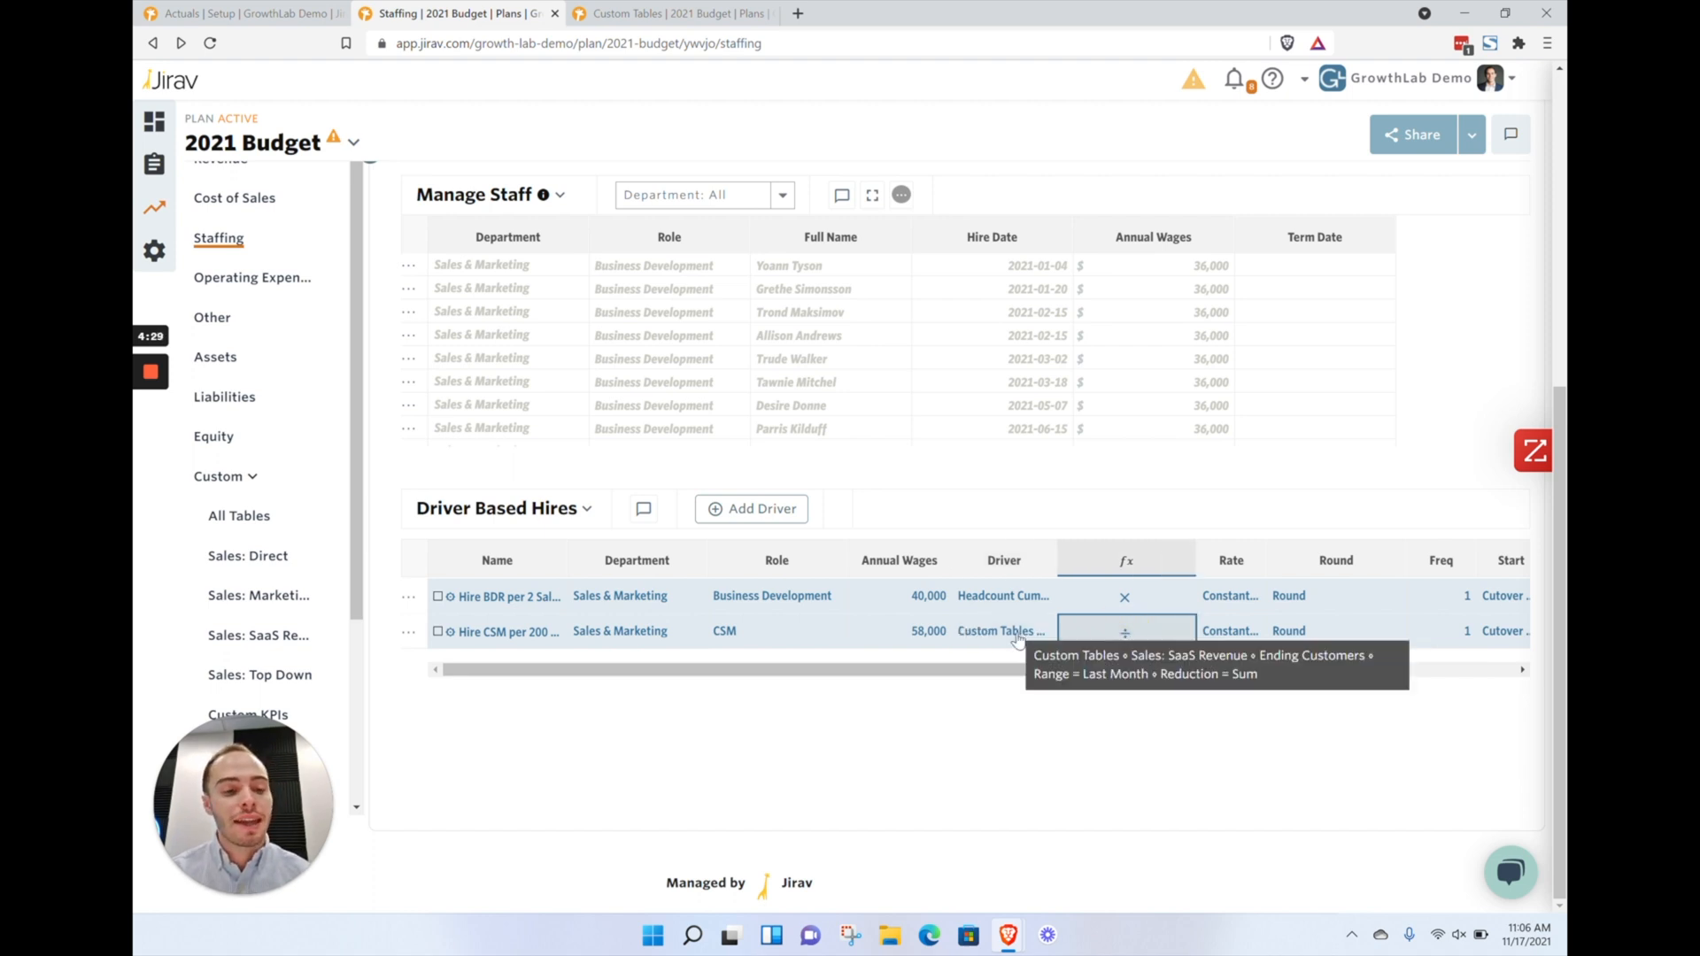
left_click(1226, 631)
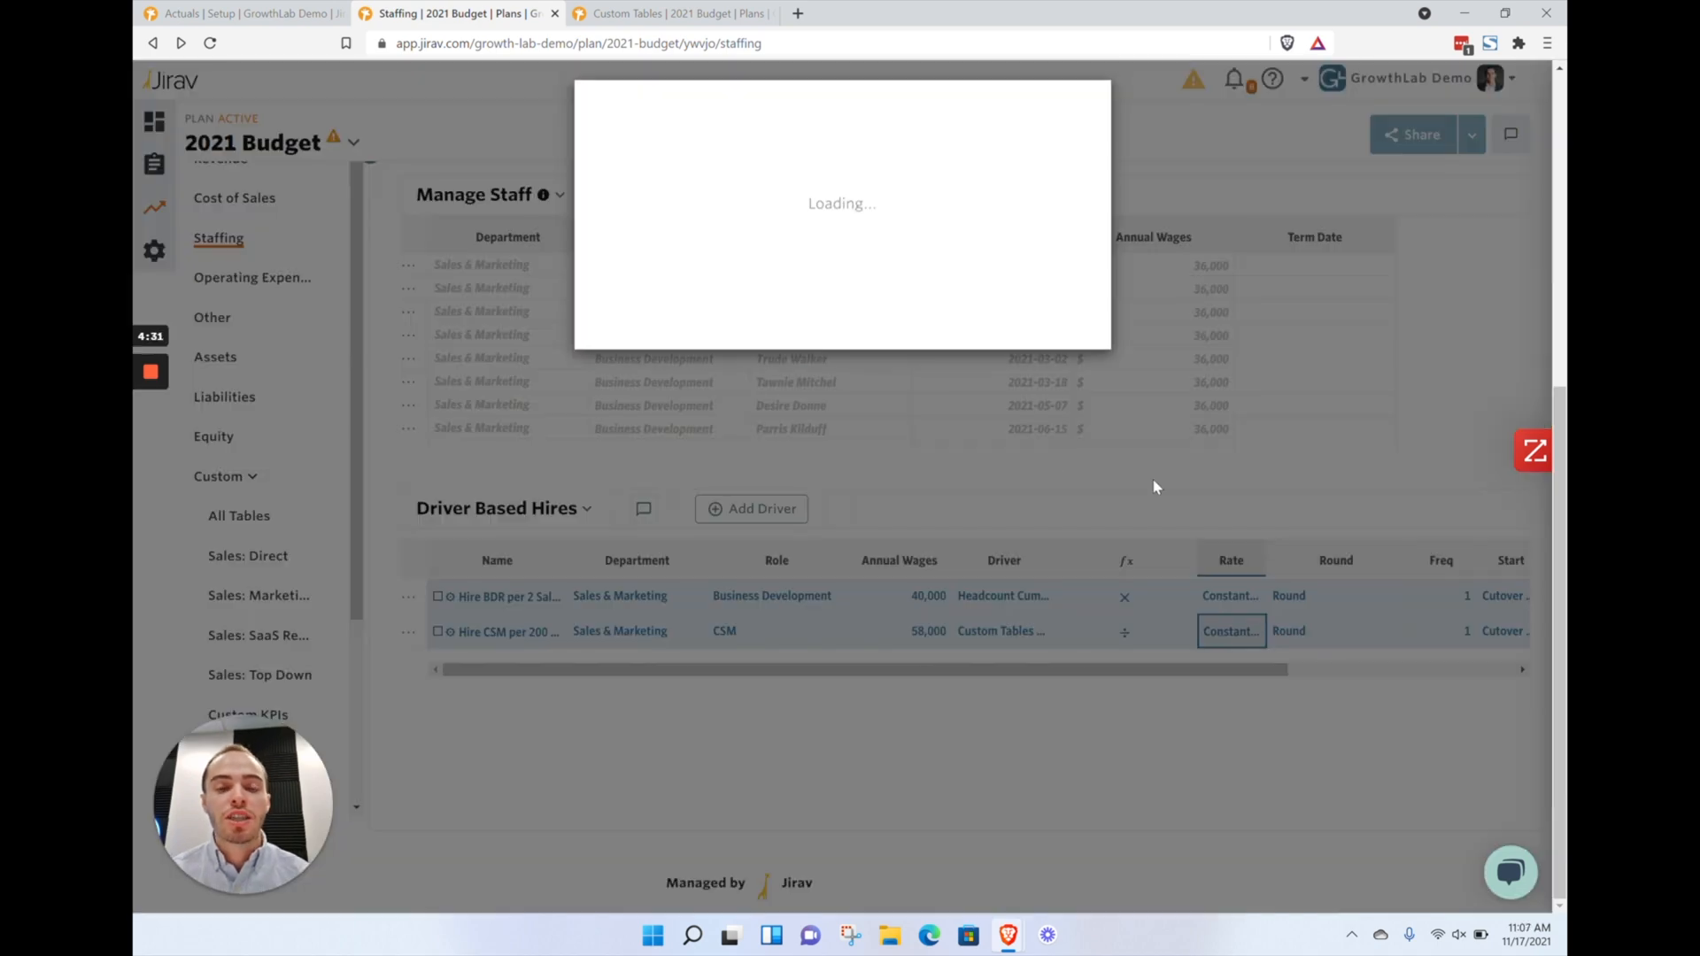
left_click(820, 348)
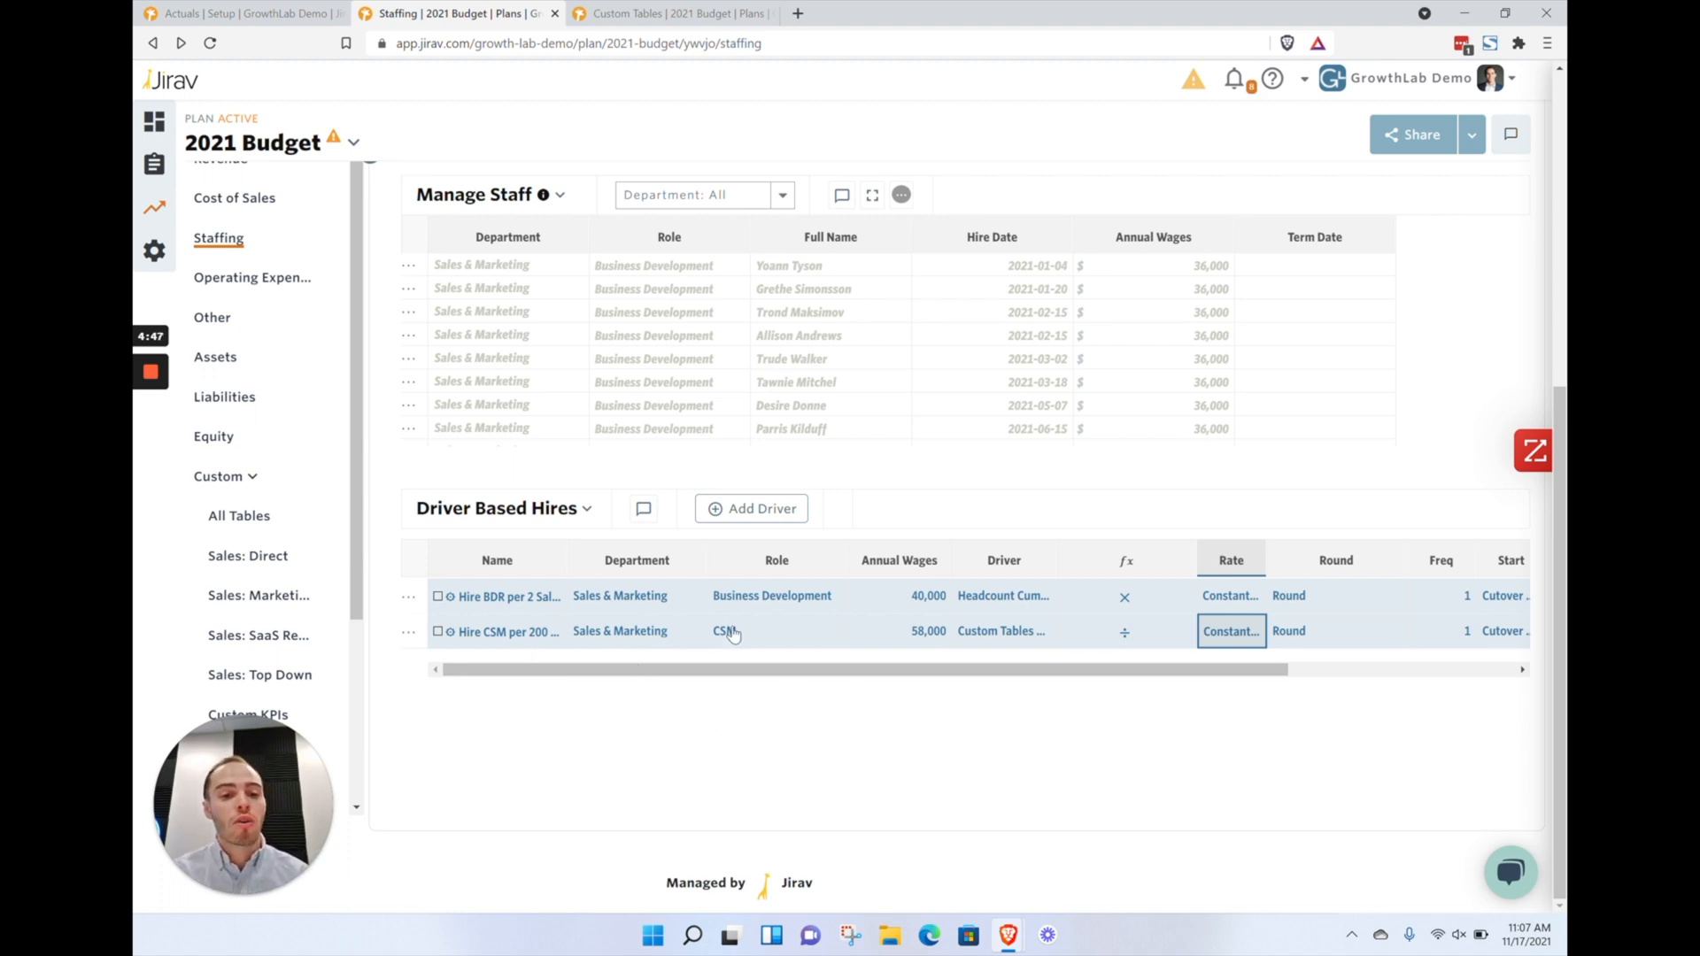
Compare the imported CSM staff rows in Manage Staff with the CSM driver-based hire's driver cells
scroll(757, 441, "up", 1)
left_click(698, 411)
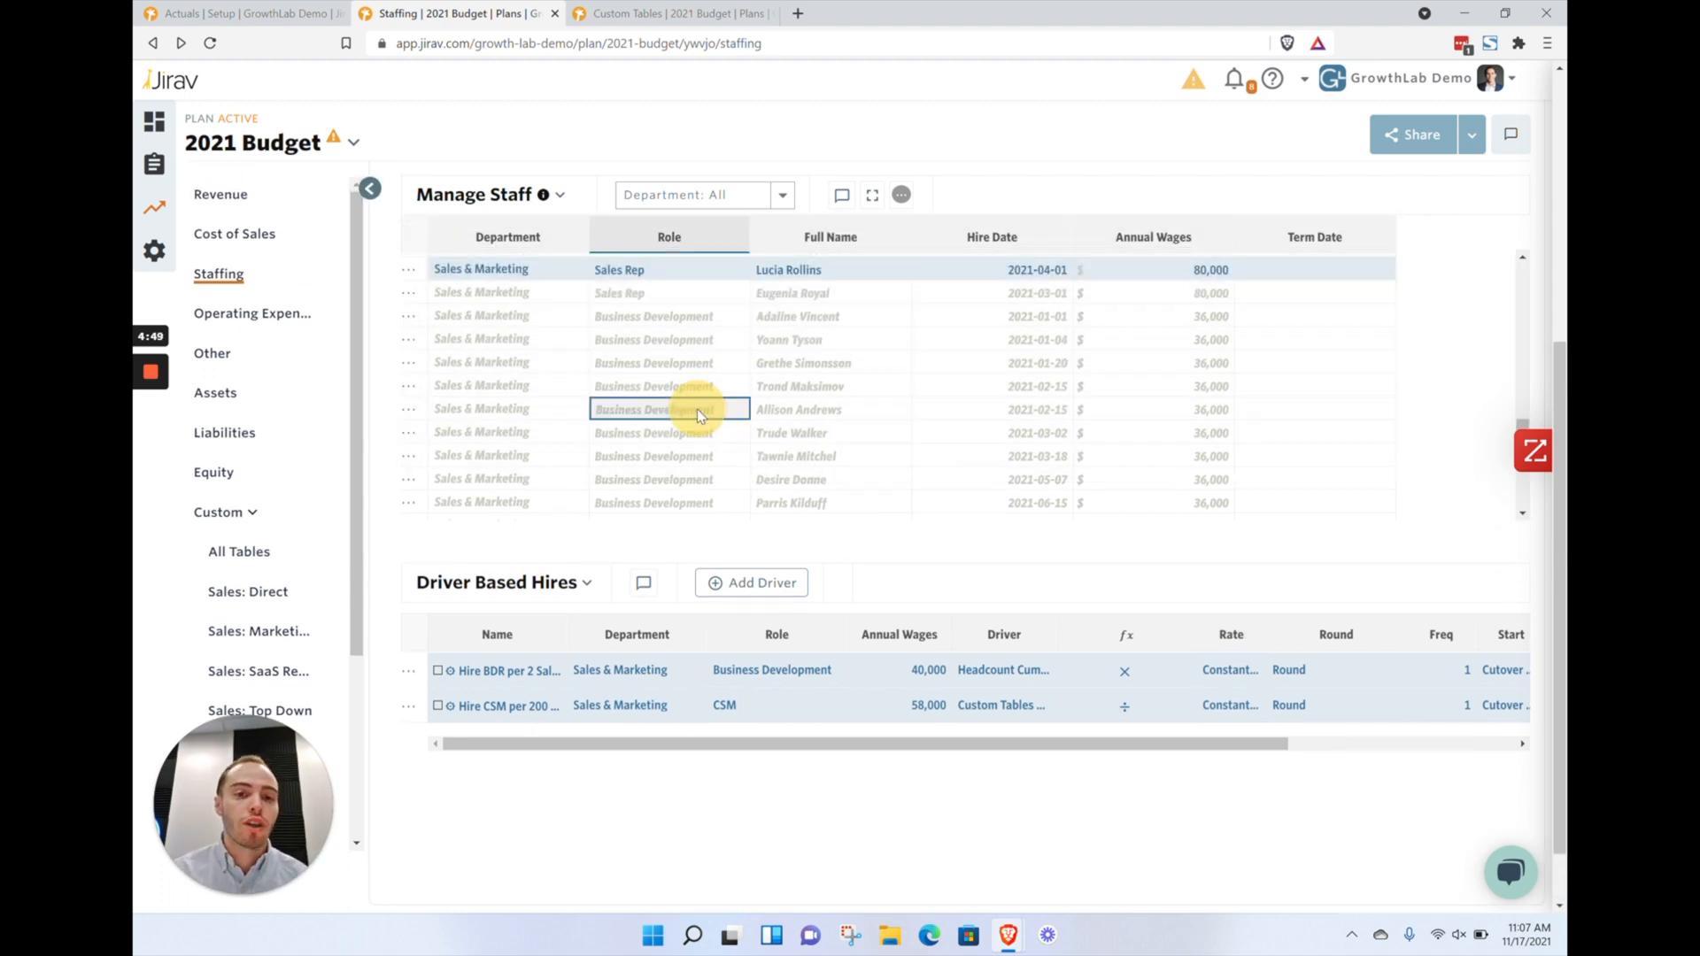
scroll(698, 412, "up", 3)
scroll(698, 416, "up", 10)
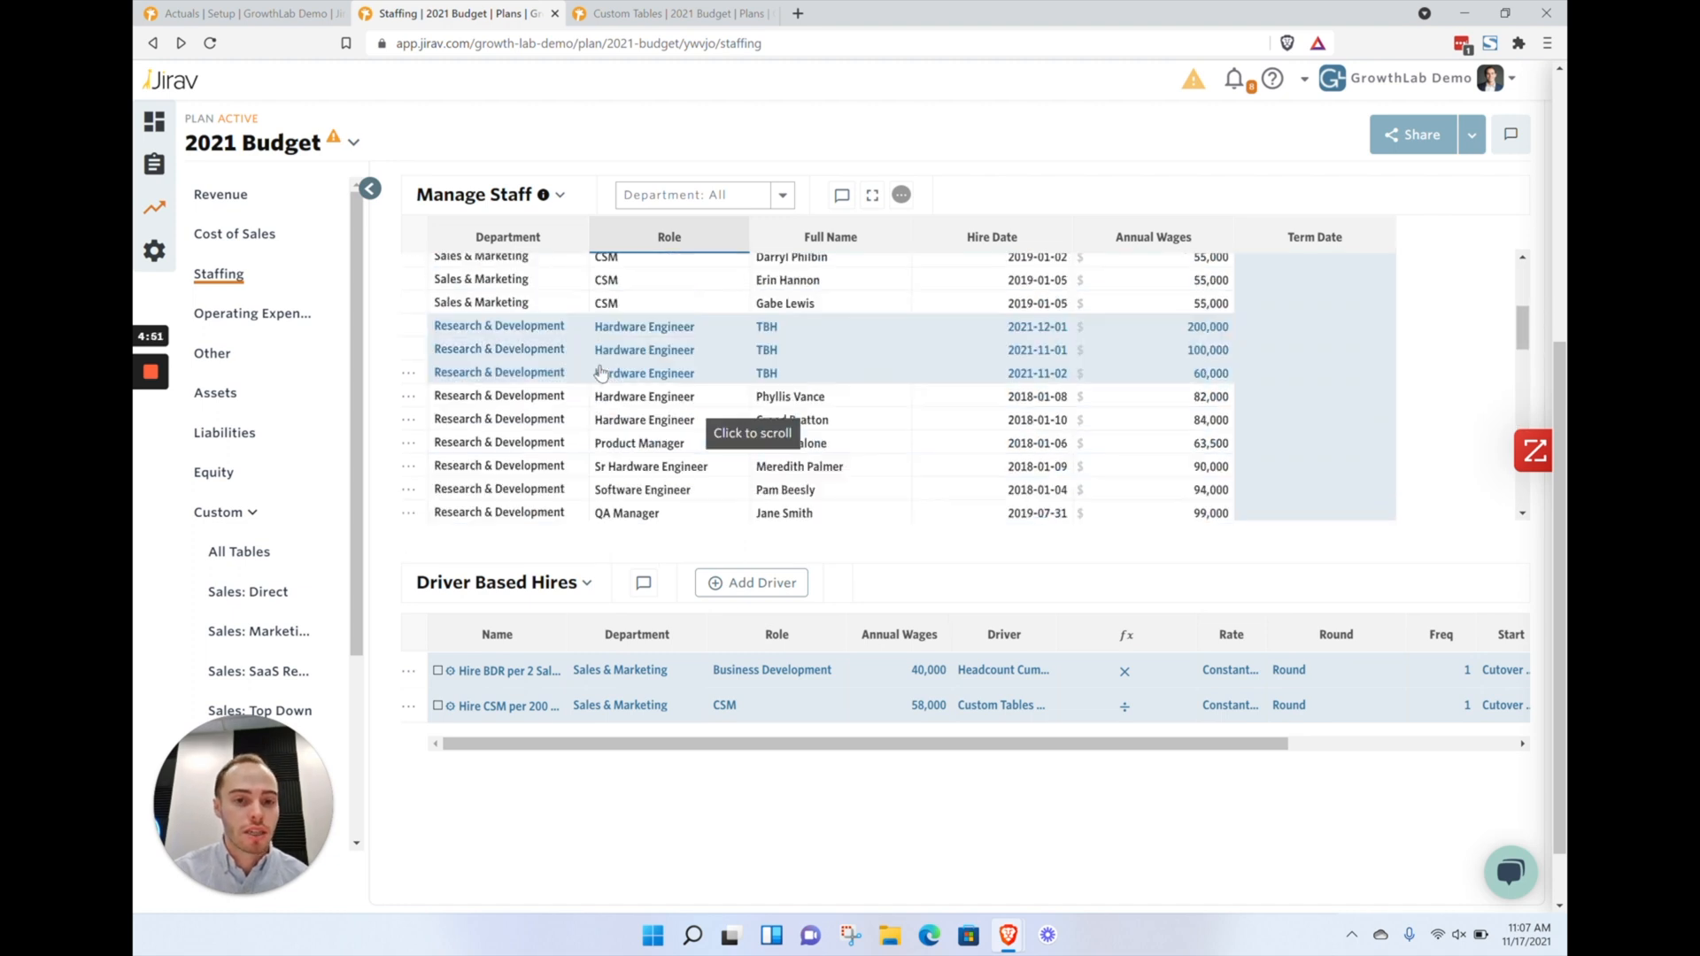
left_click(791, 713)
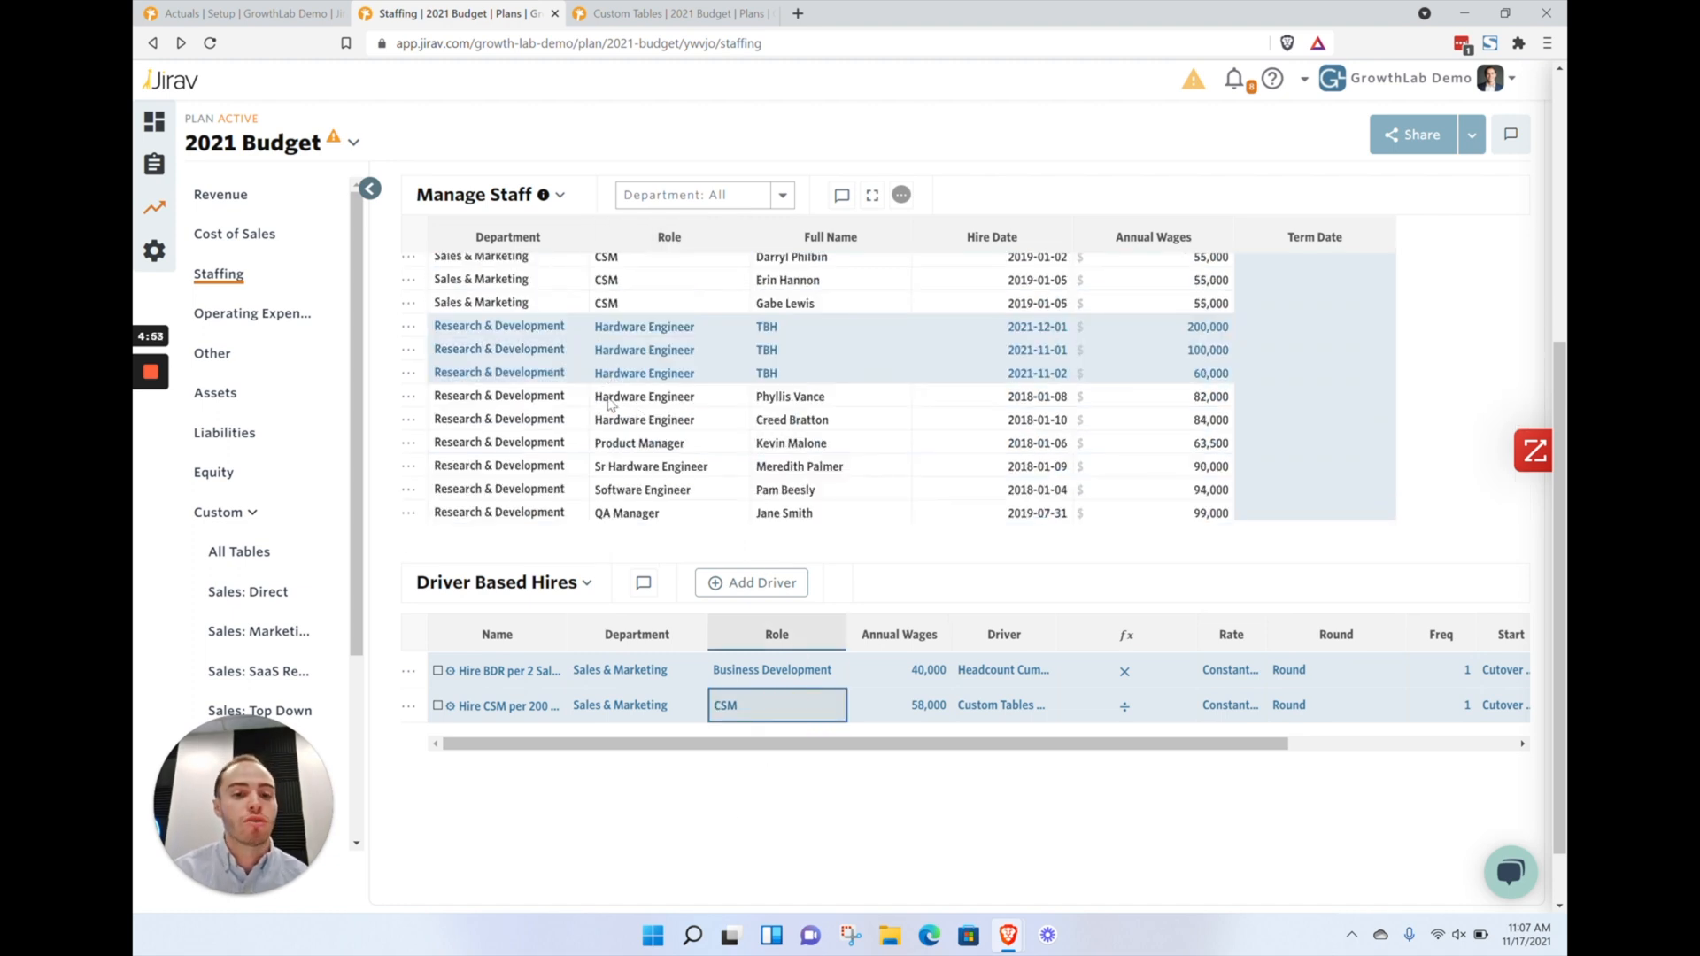
scroll(670, 466, "down", 1)
left_click(671, 467)
scroll(673, 456, "up", 3)
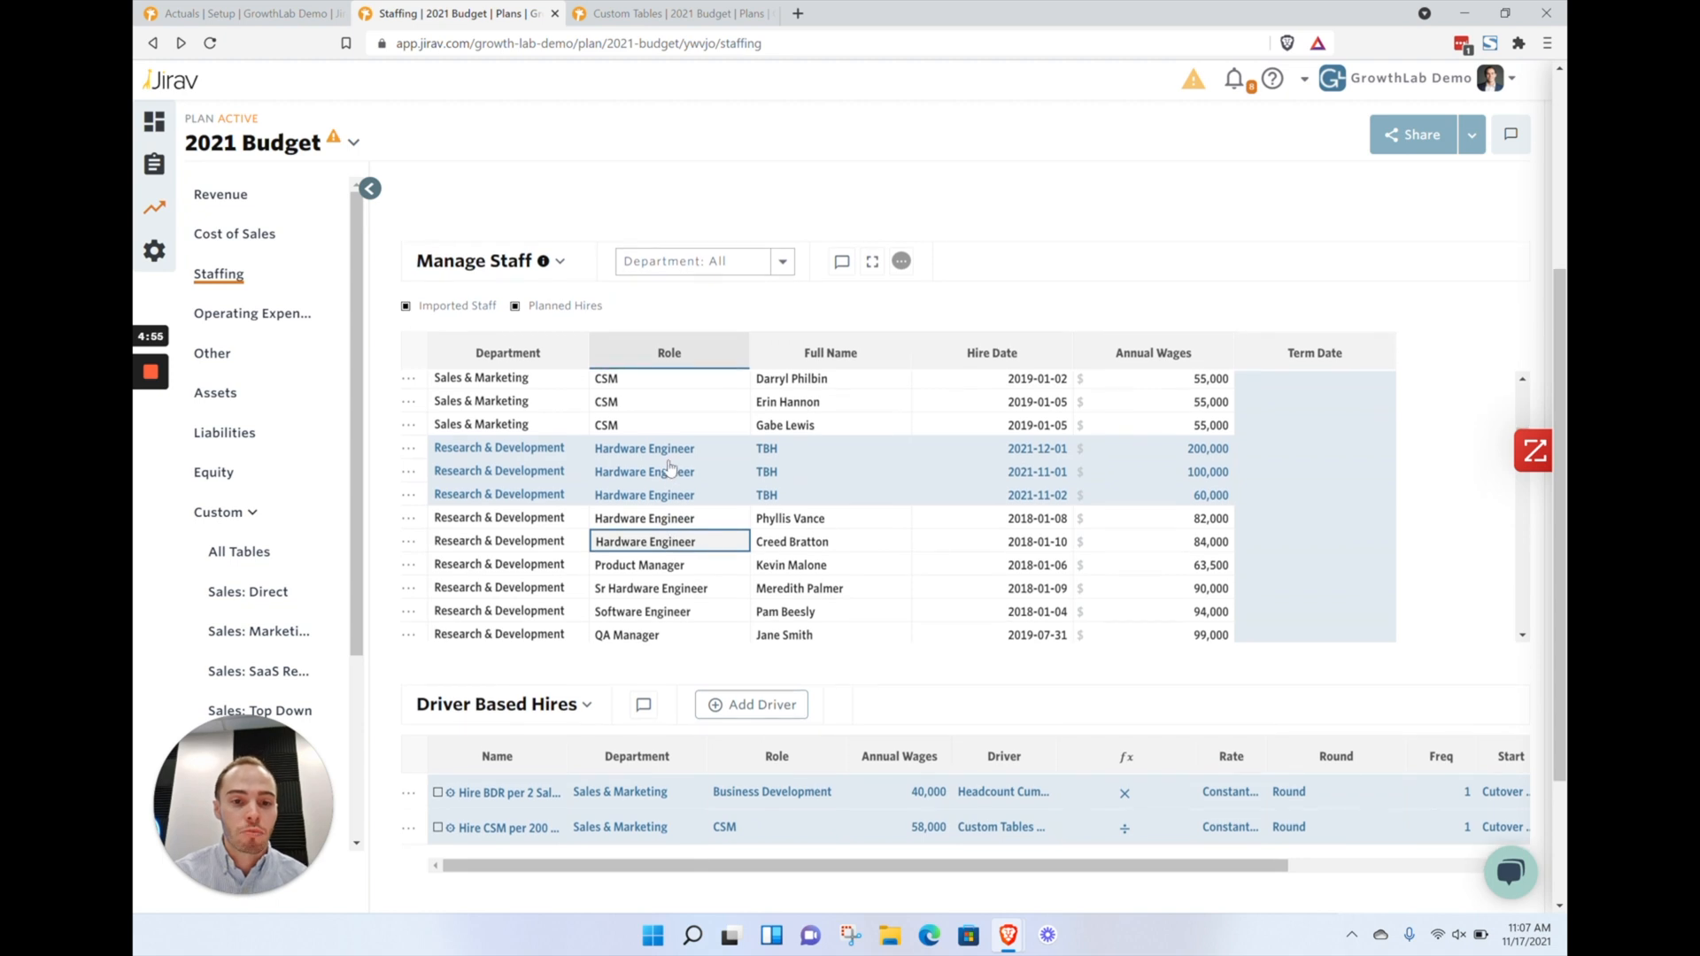
left_click_drag(673, 438, 700, 484)
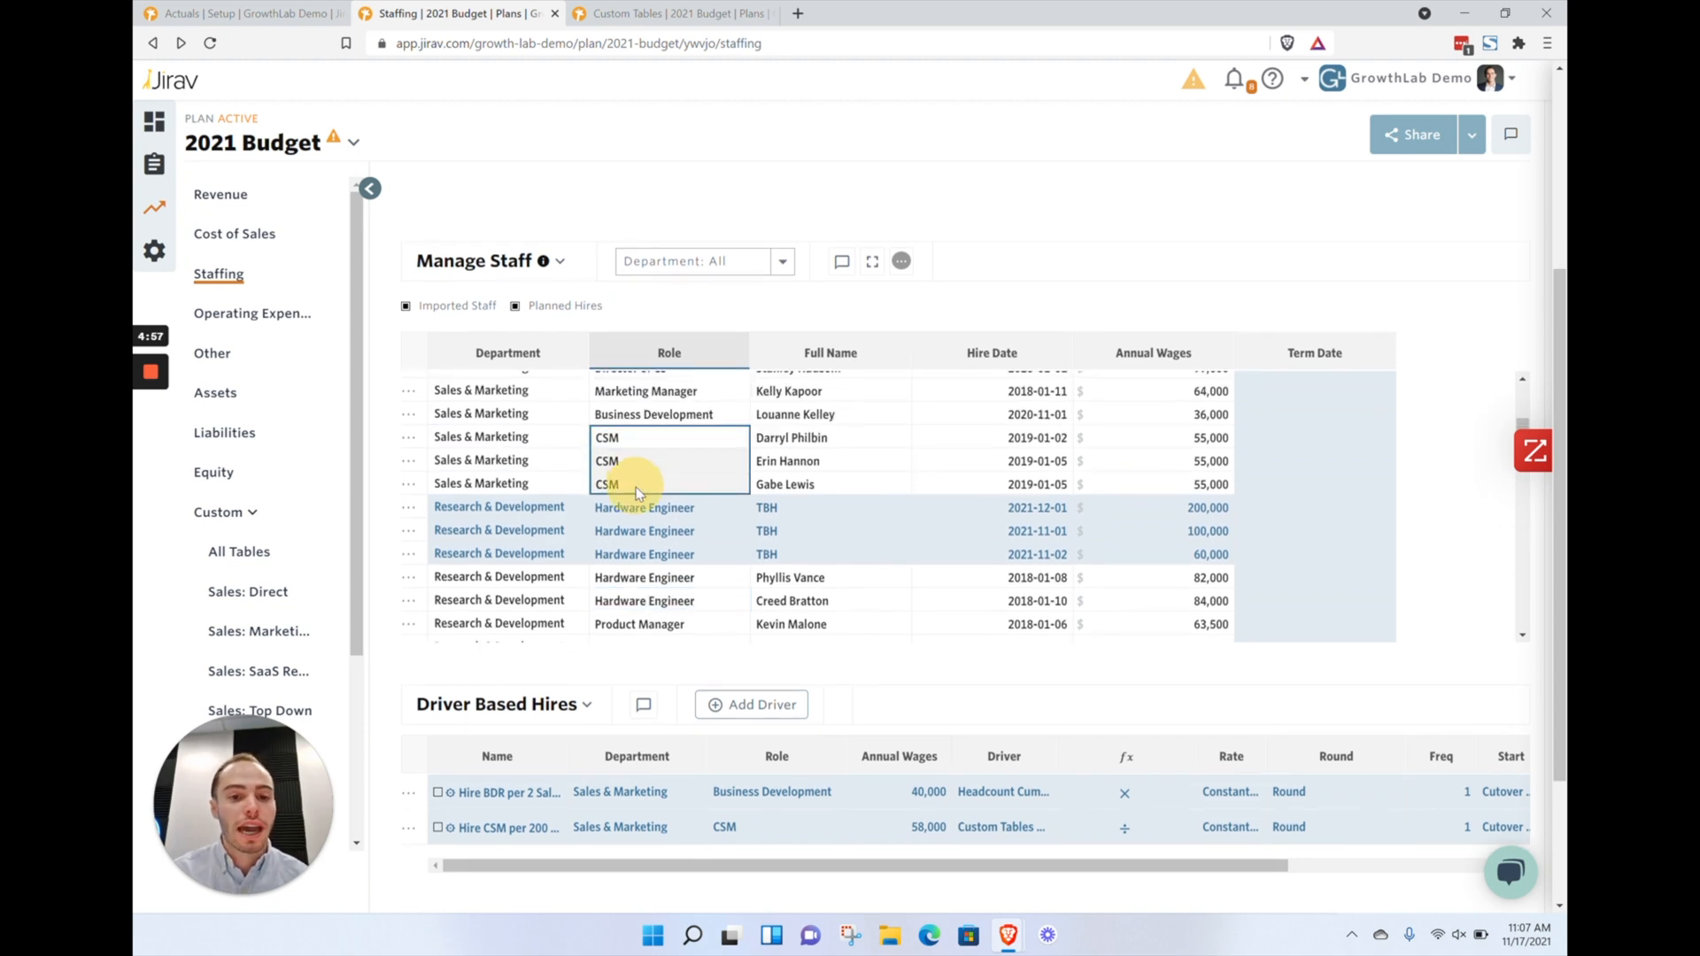
scroll(1399, 696, "down", 1)
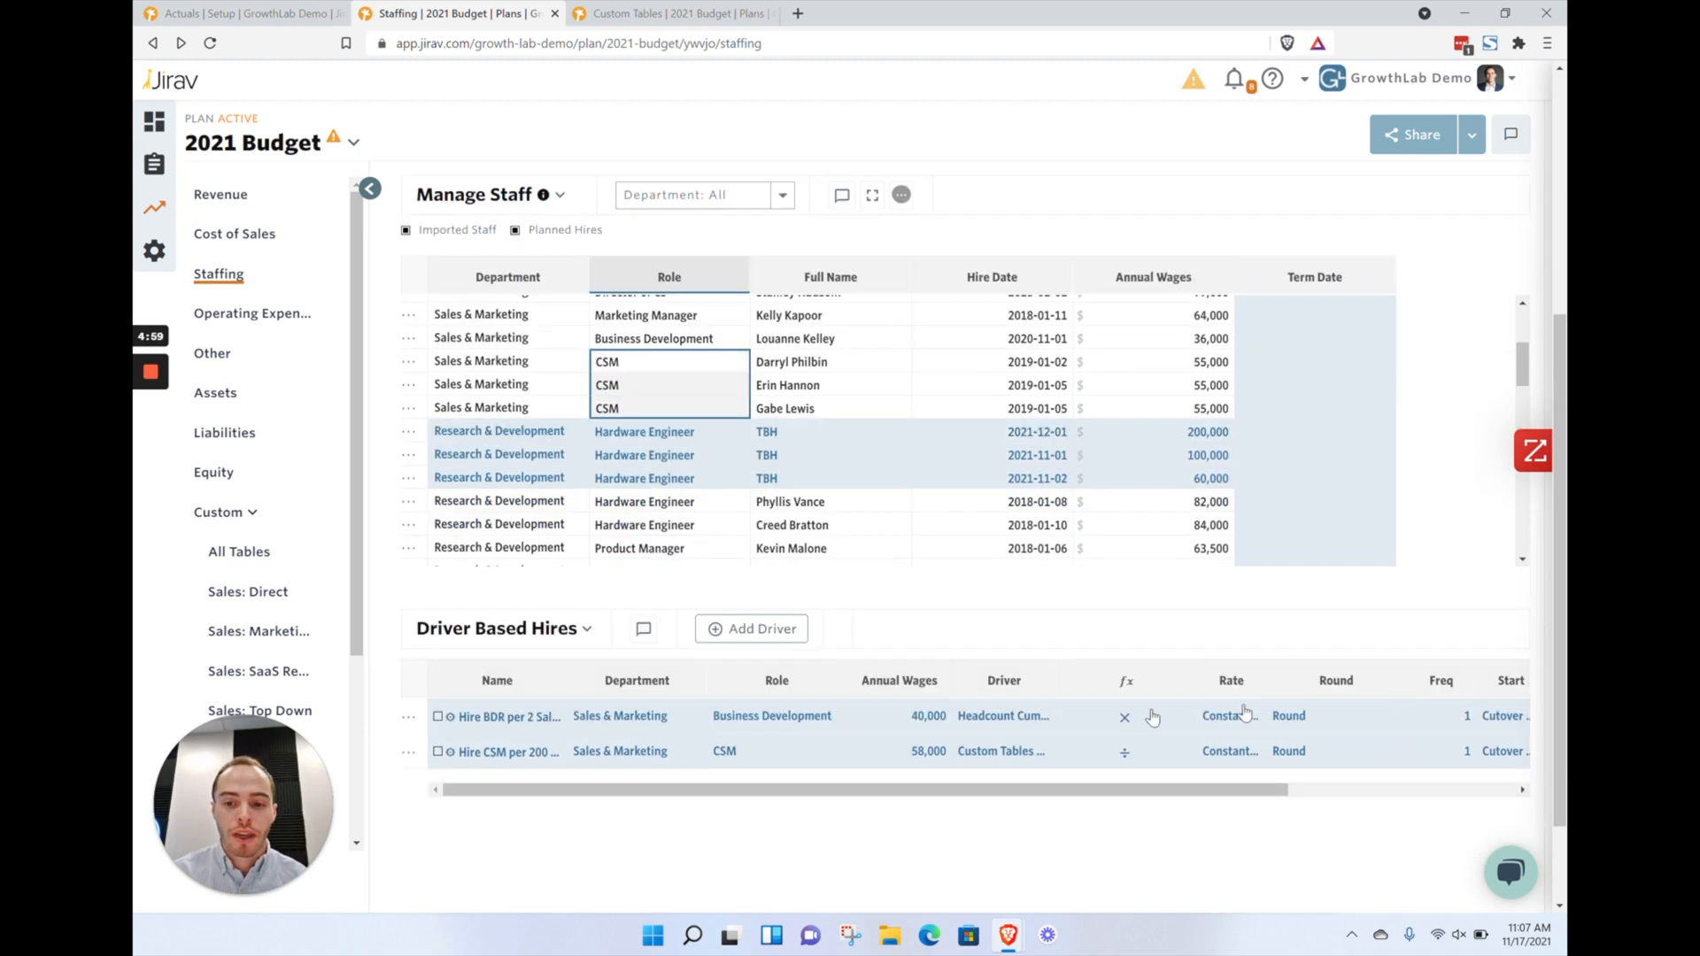
left_click_drag(1041, 753, 1222, 752)
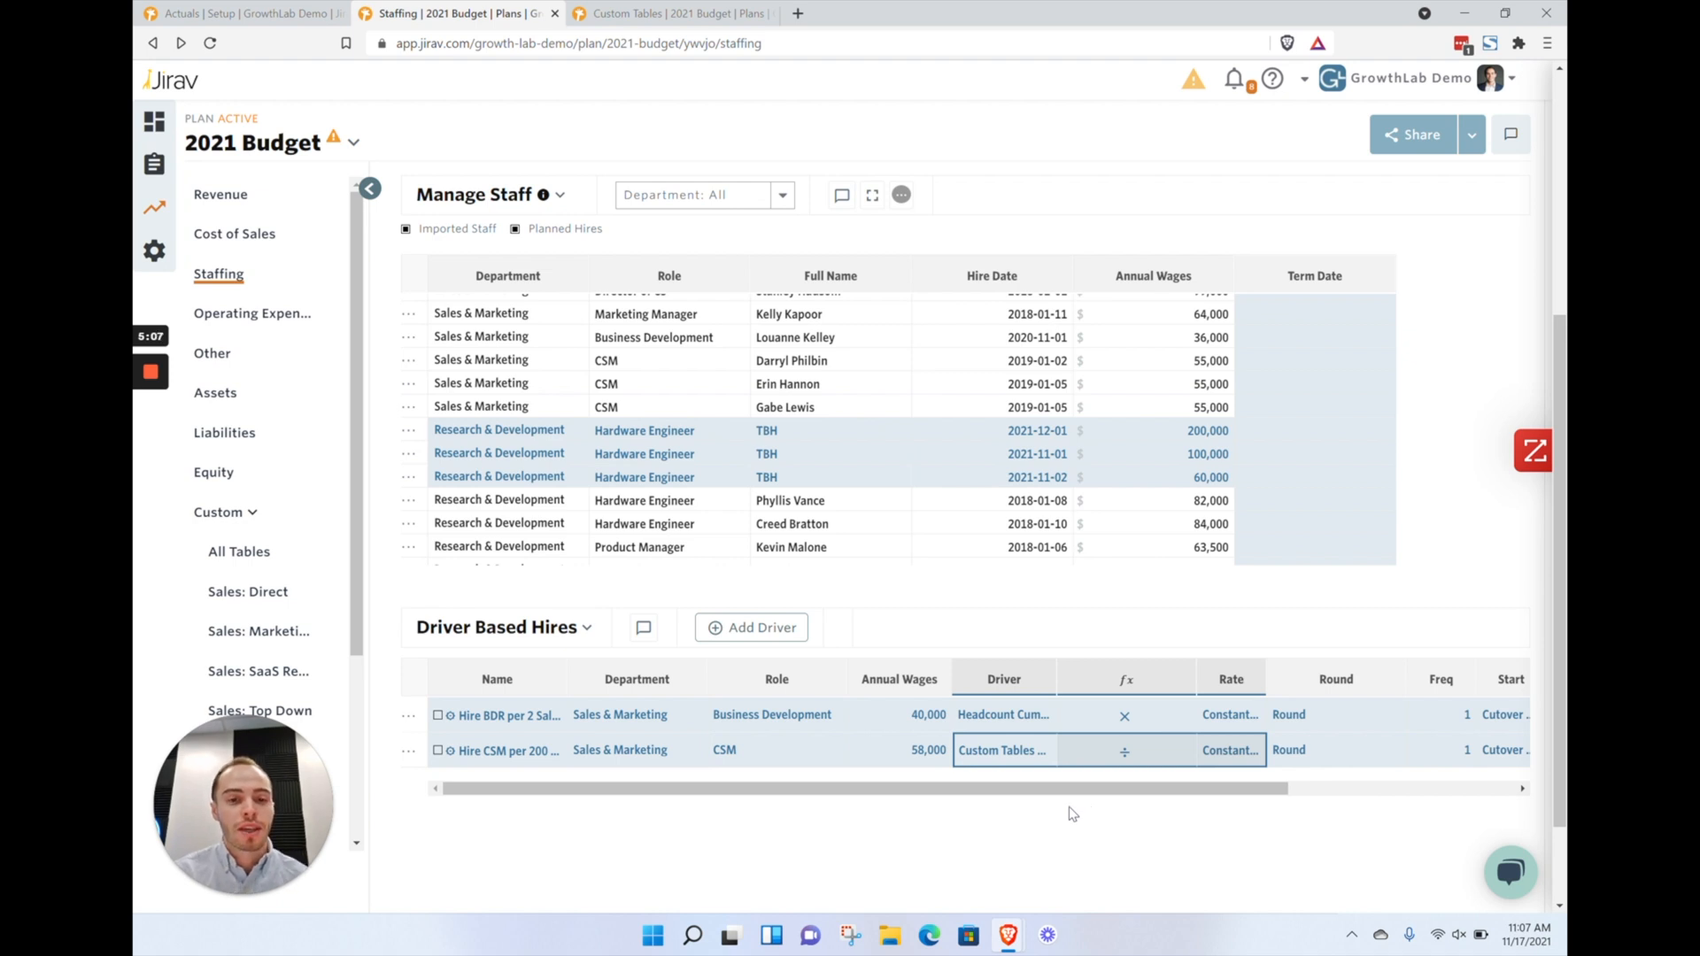
left_click(616, 356)
left_click_drag(633, 404, 627, 363)
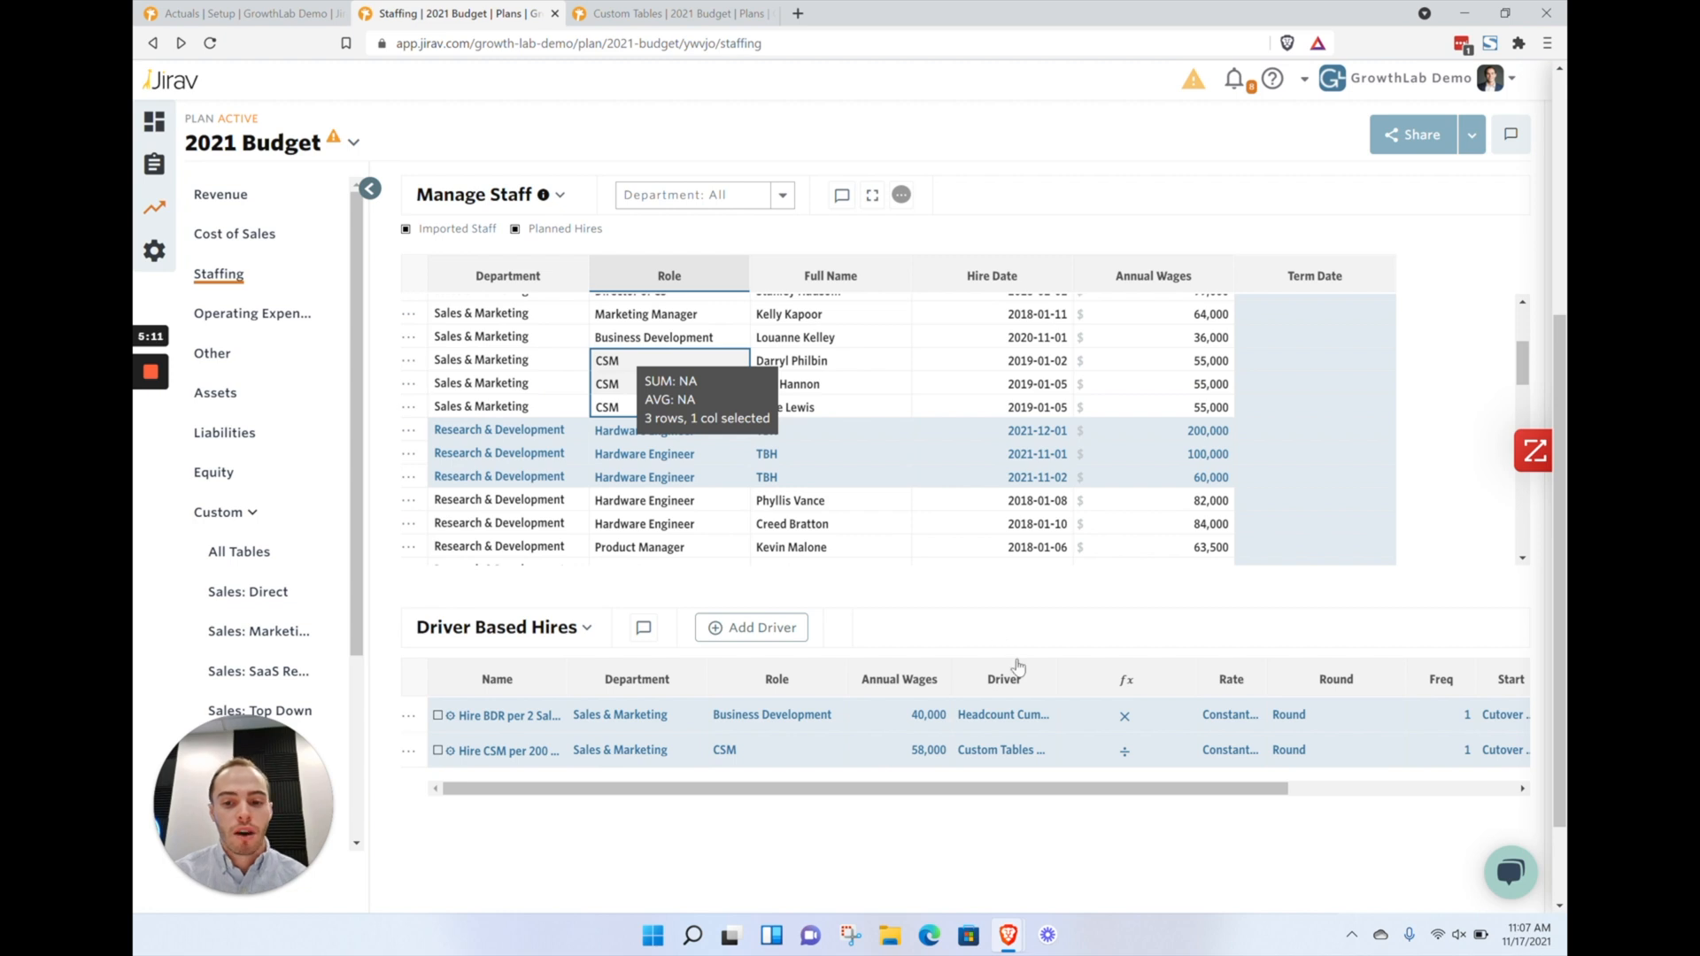
left_click_drag(1018, 748, 1212, 755)
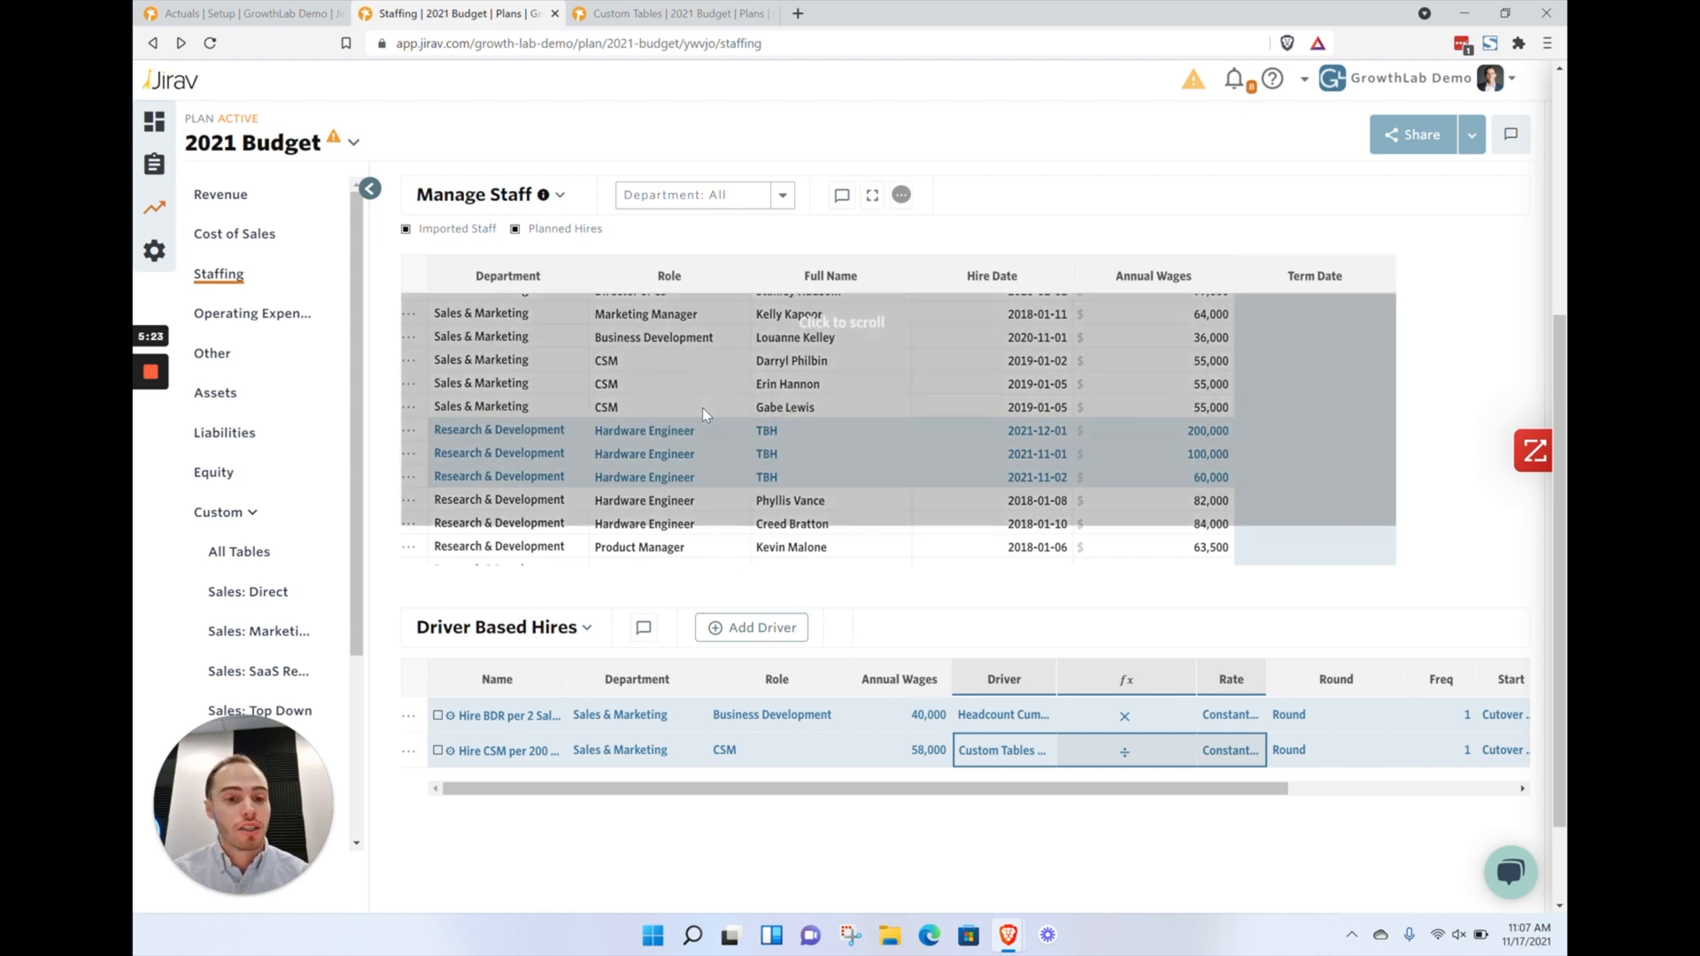
left_click(647, 400)
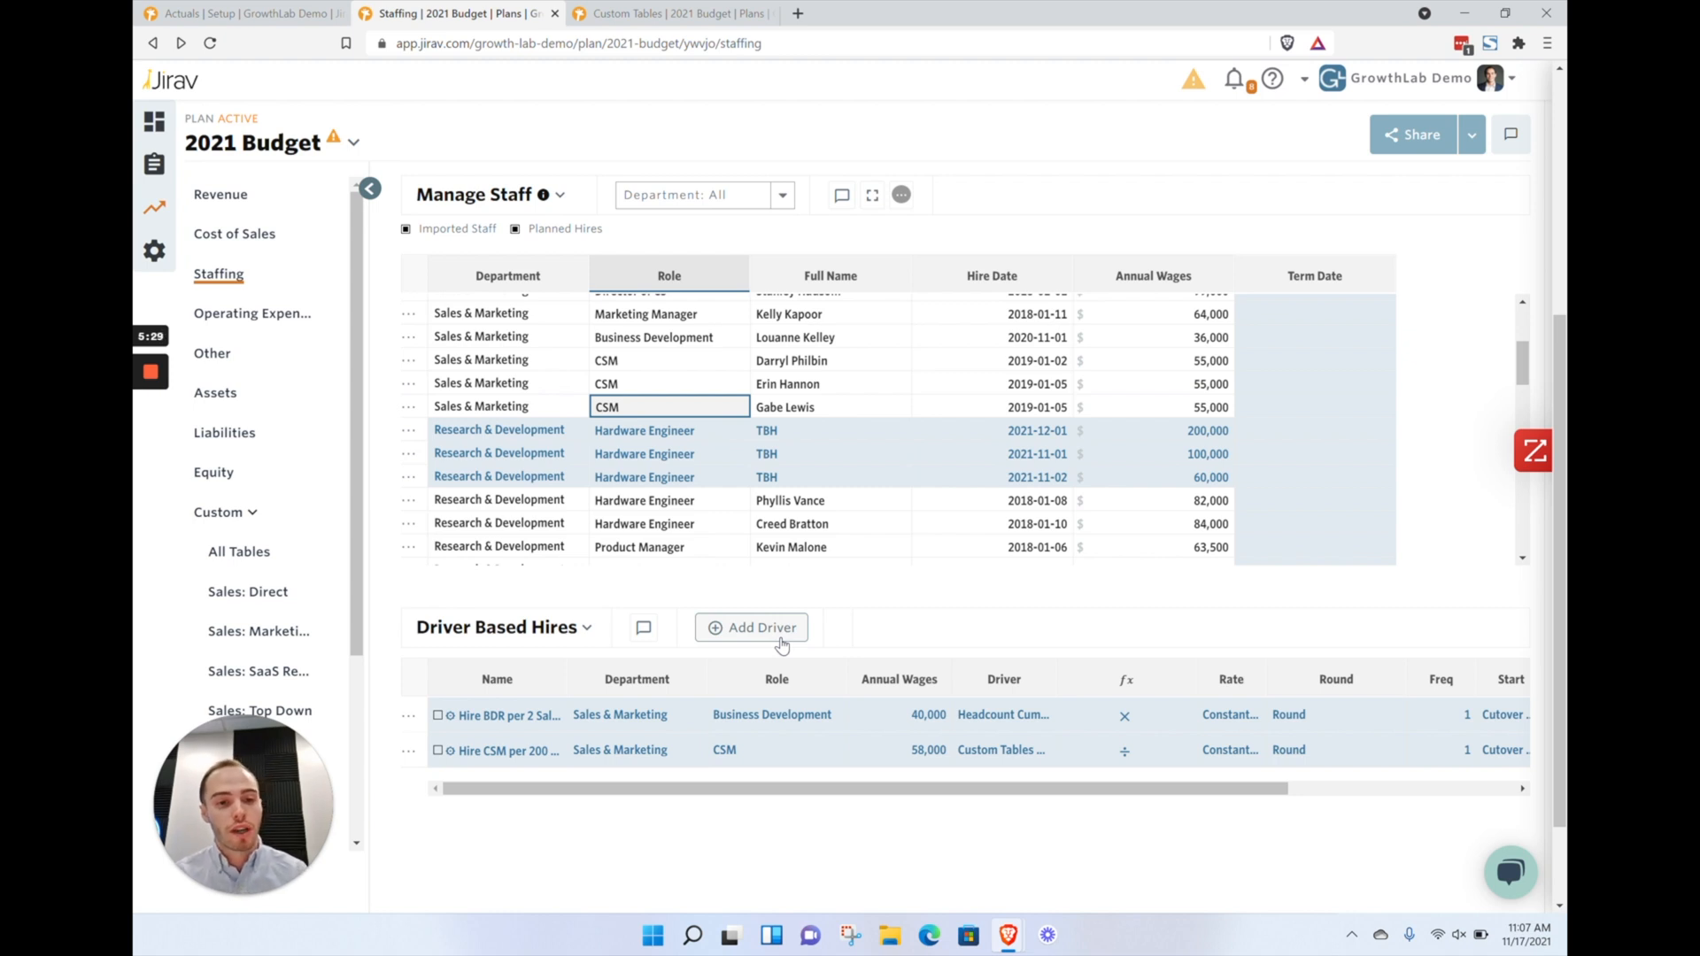
Inspect the CSM driver hire's role options and its driver category choices, cancelling the driver dialog
left_click(774, 761)
scroll(763, 744, "down", 1)
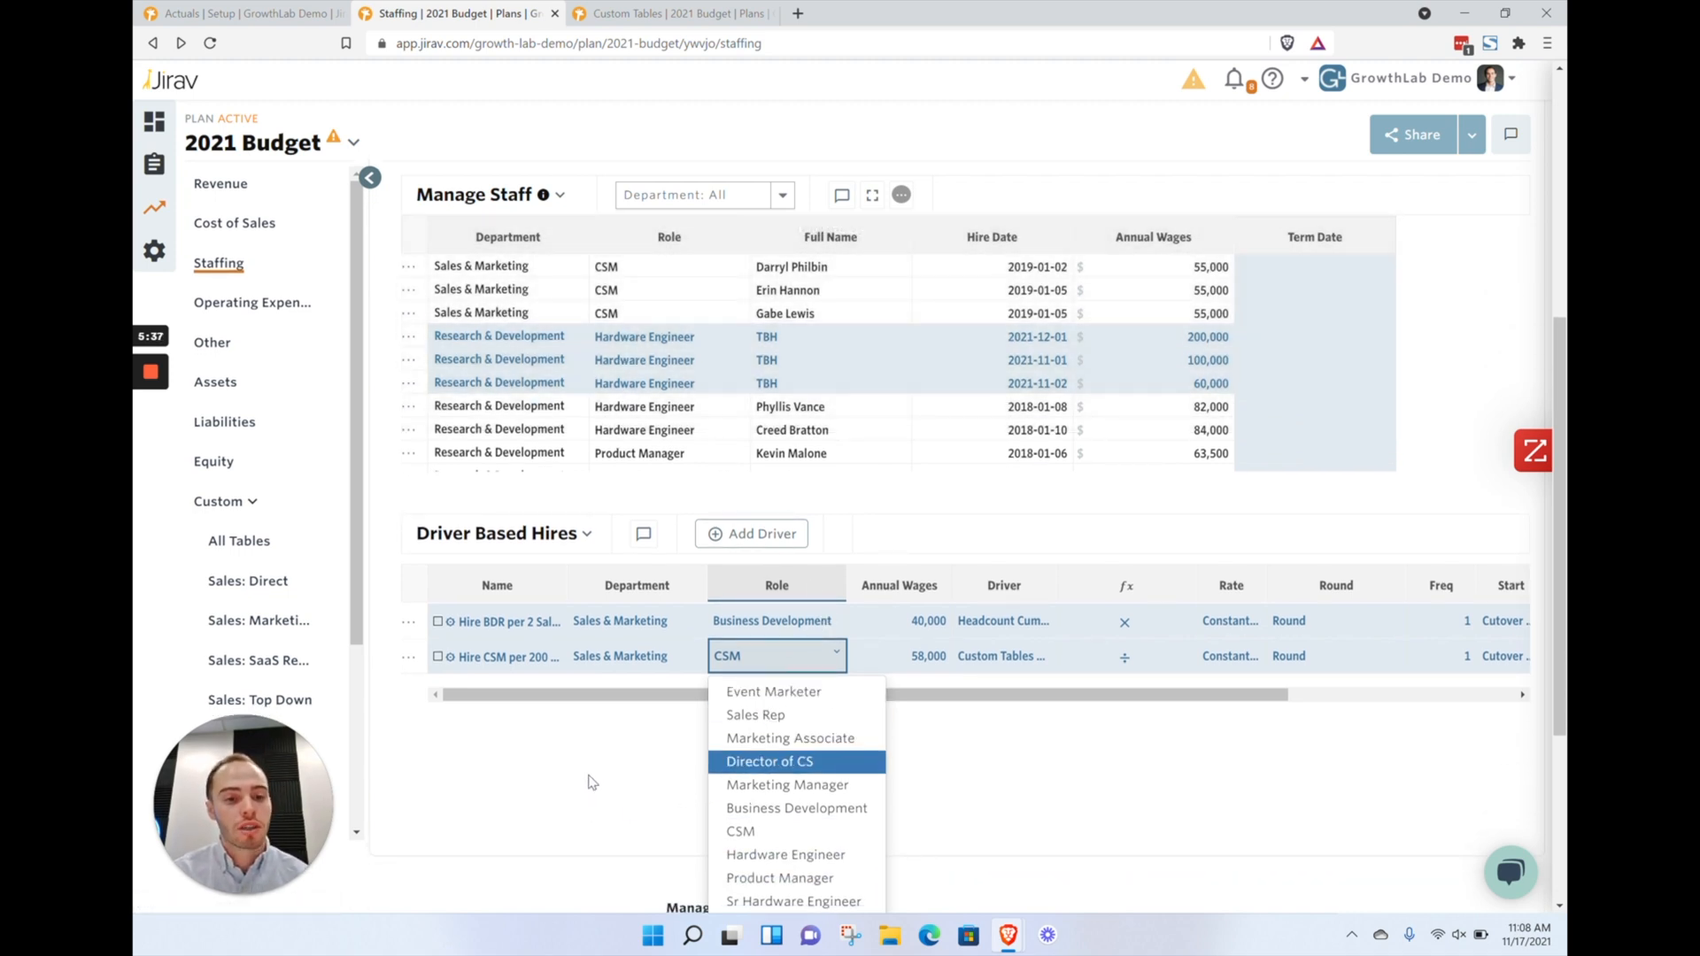
left_click(591, 782)
left_click(1004, 656)
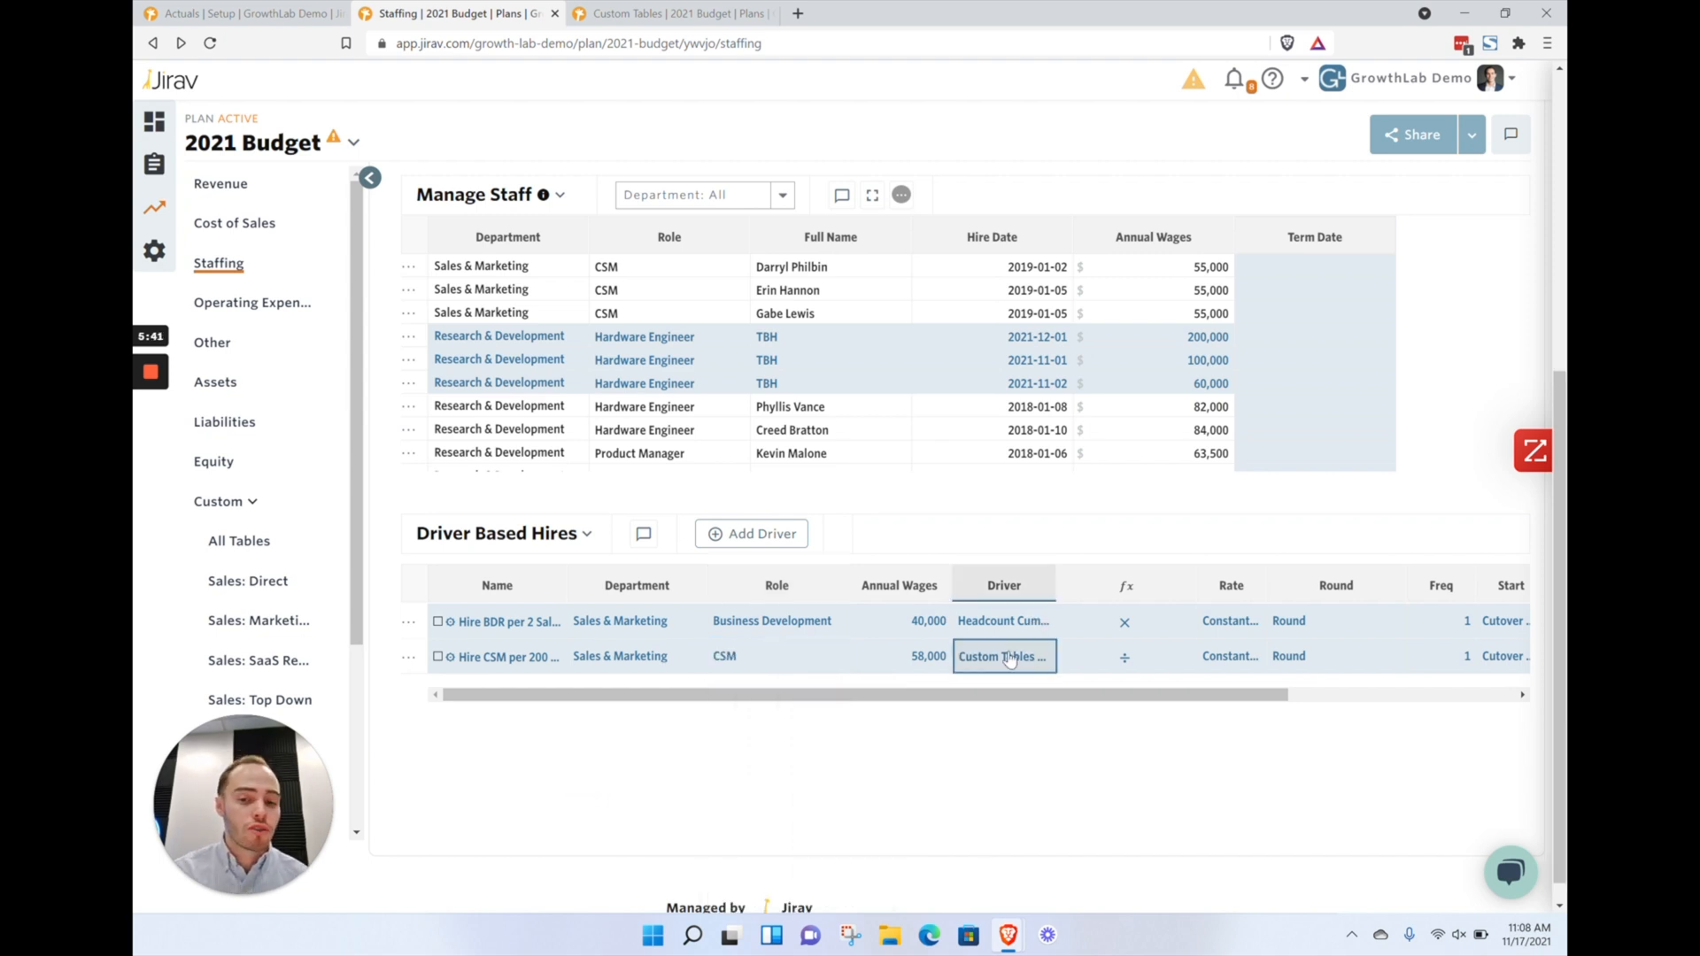
left_click(1004, 656)
left_click(660, 193)
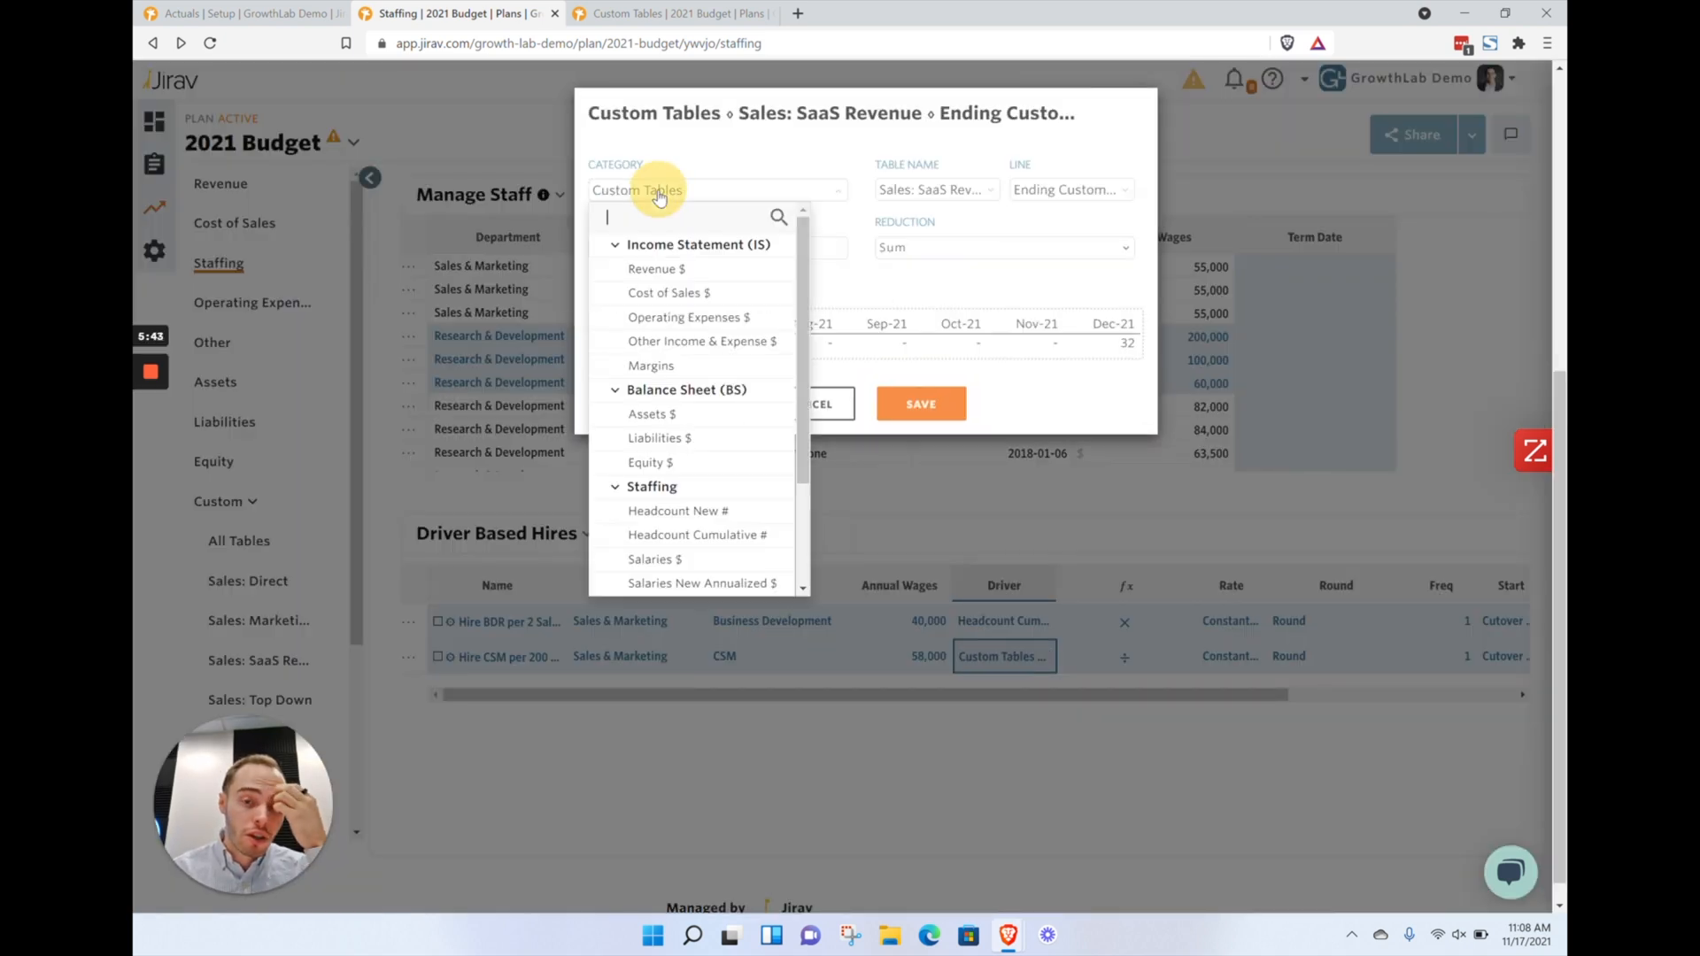
scroll(698, 376, "down", 3)
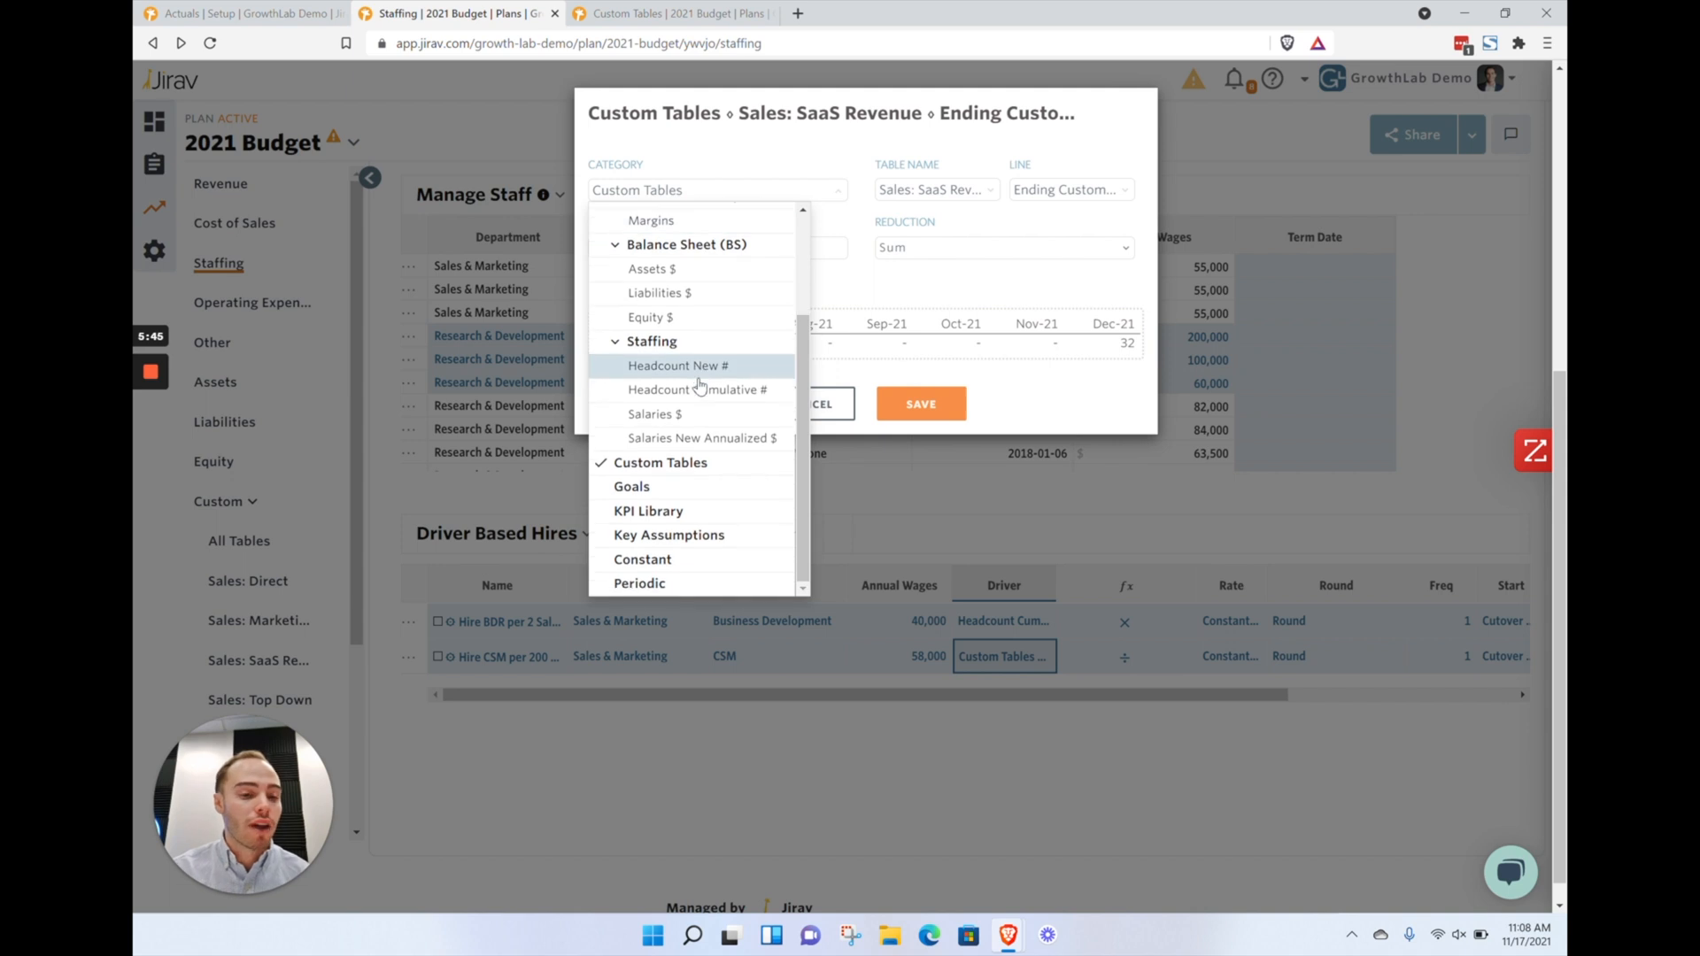
scroll(700, 387, "down", 1)
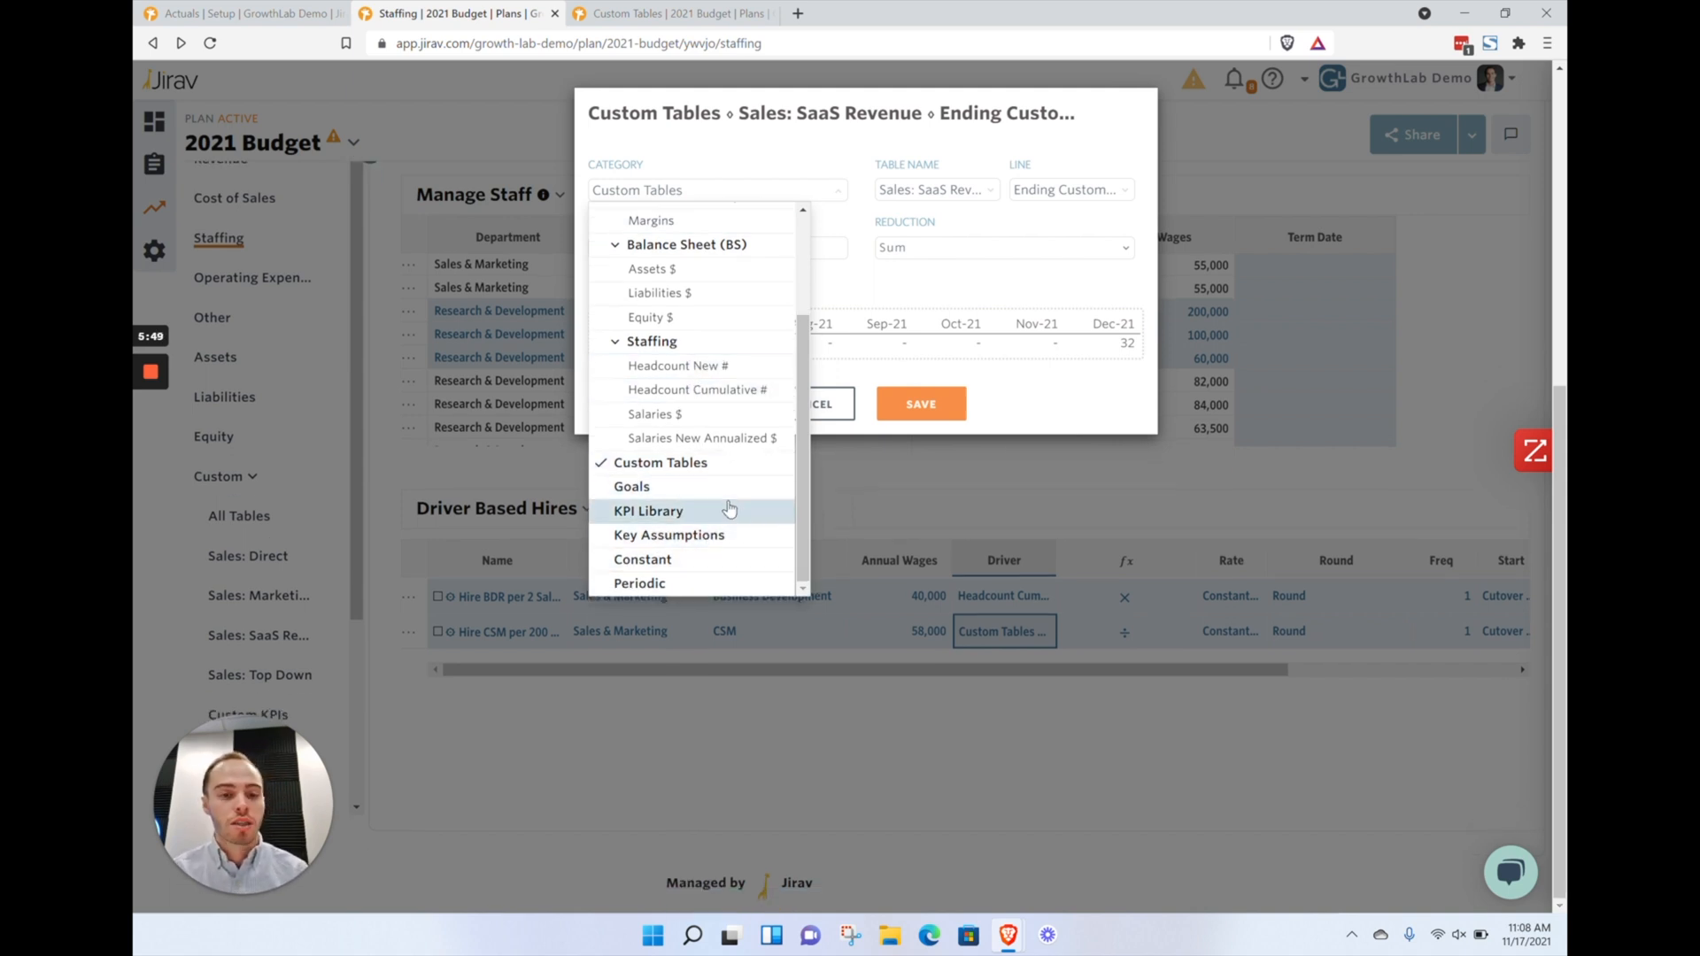
scroll(726, 501, "up", 1)
scroll(690, 323, "up", 2)
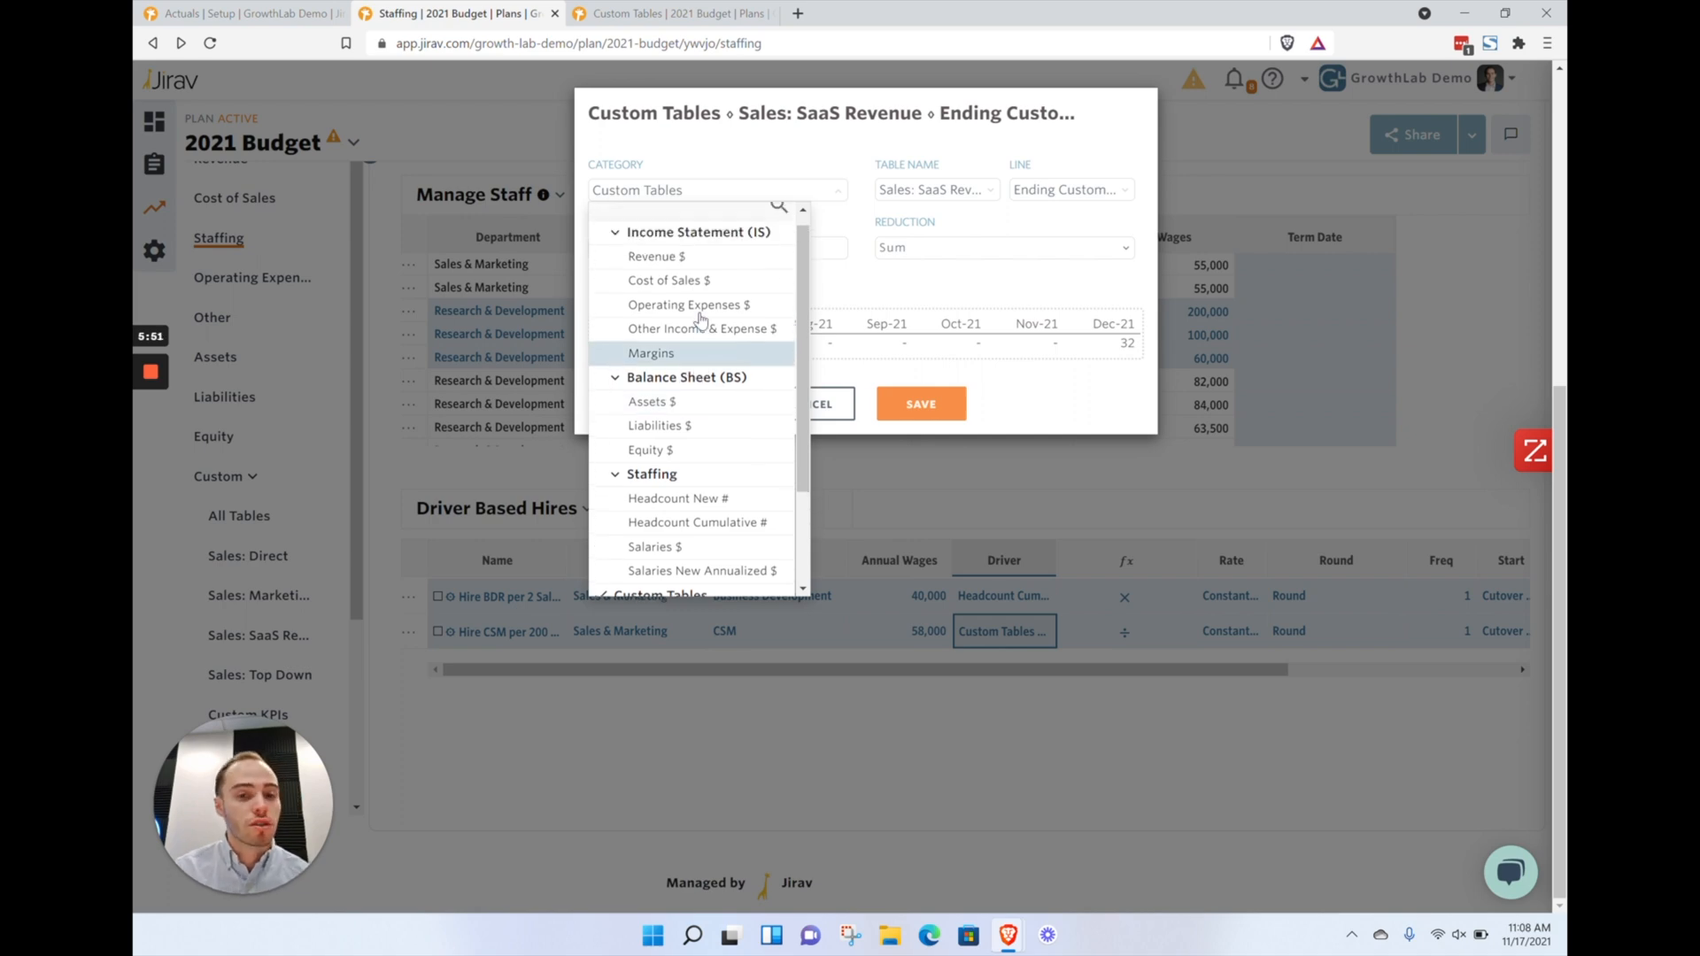
left_click(872, 277)
left_click(810, 403)
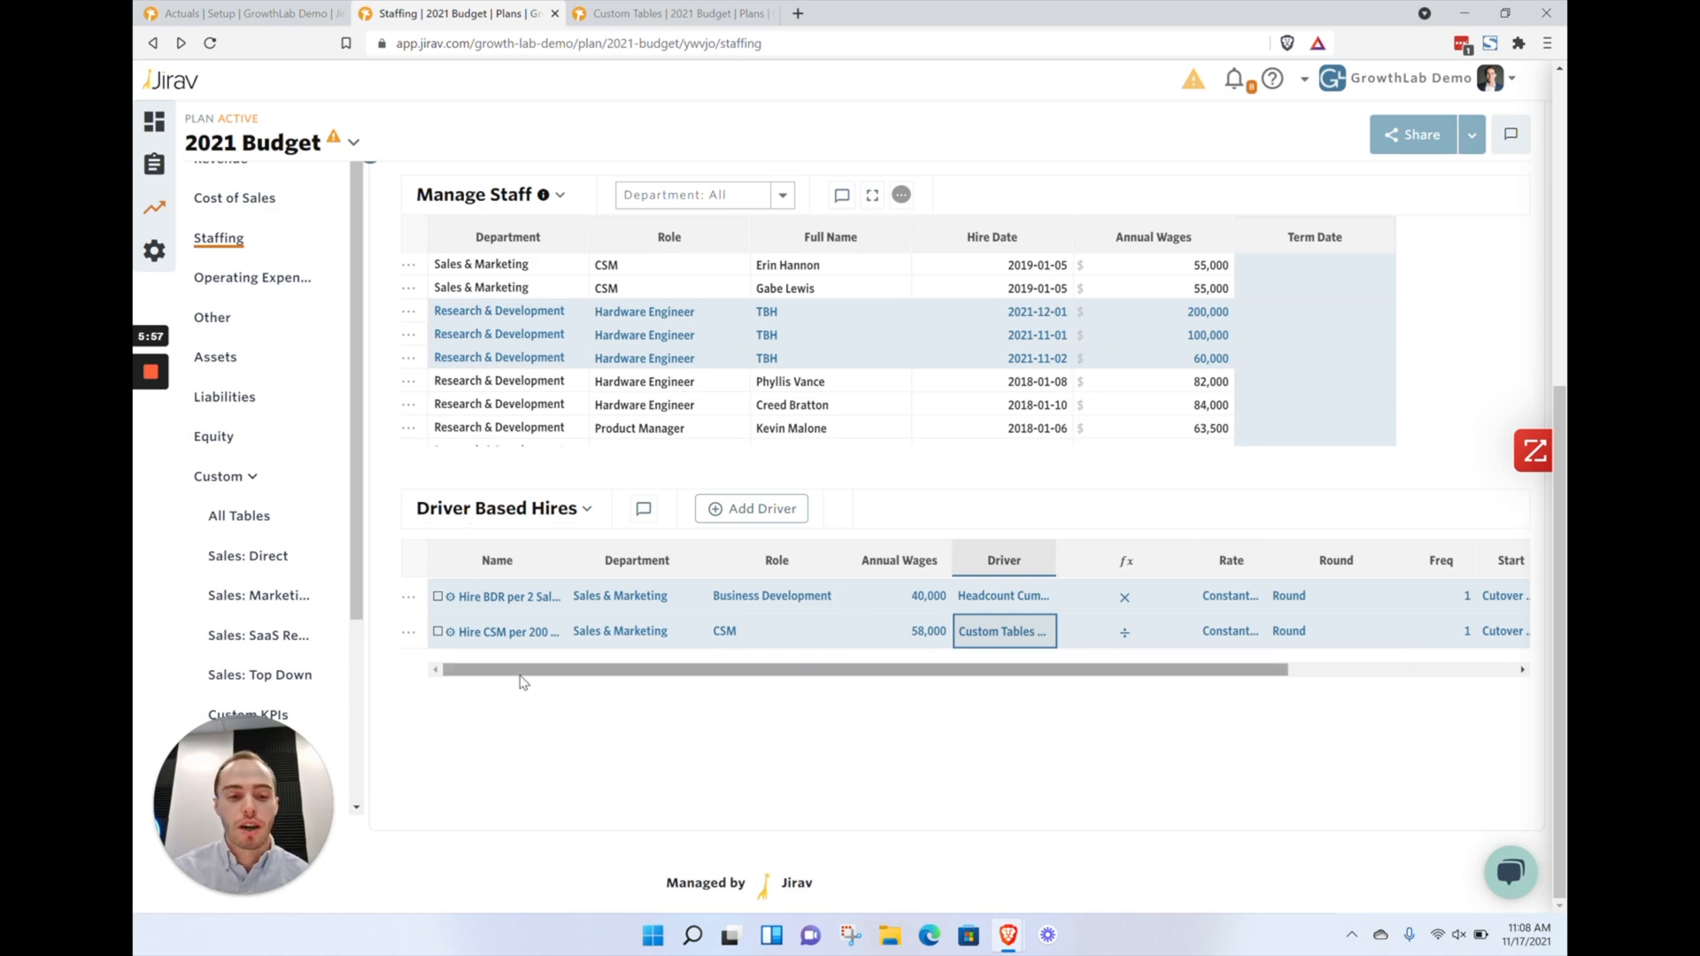
Expand Sales & Marketing in the Headcount Salaries table to show salaries by role
scroll(394, 627, "up", 5)
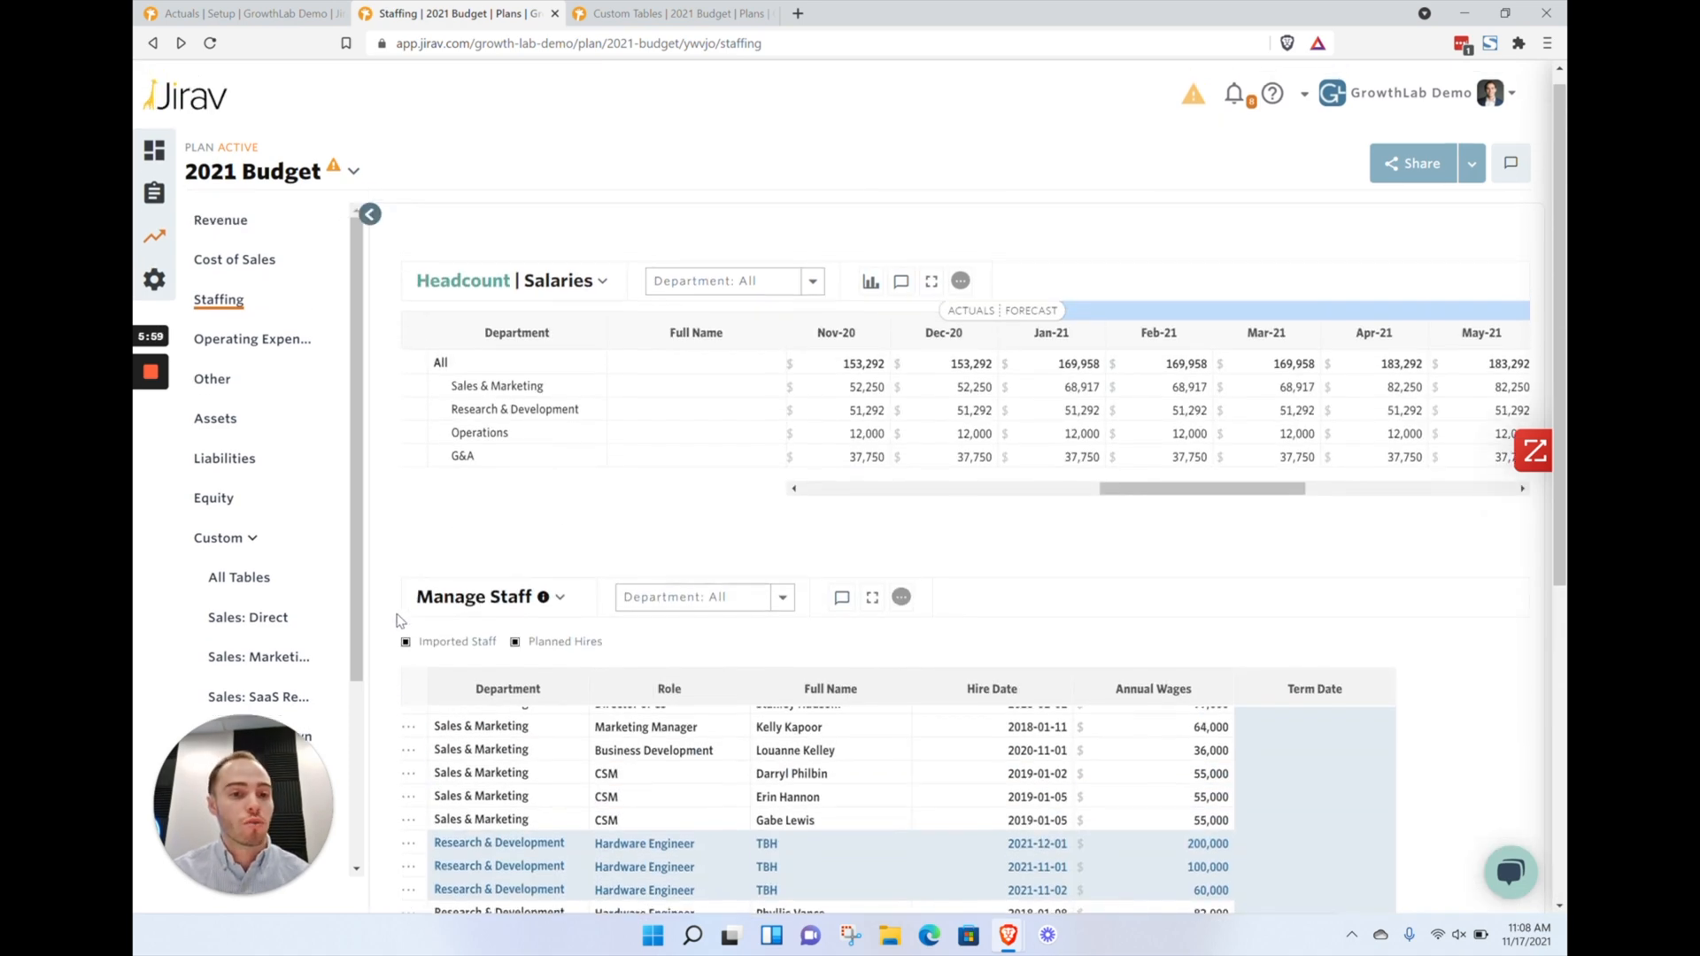
left_click(552, 386)
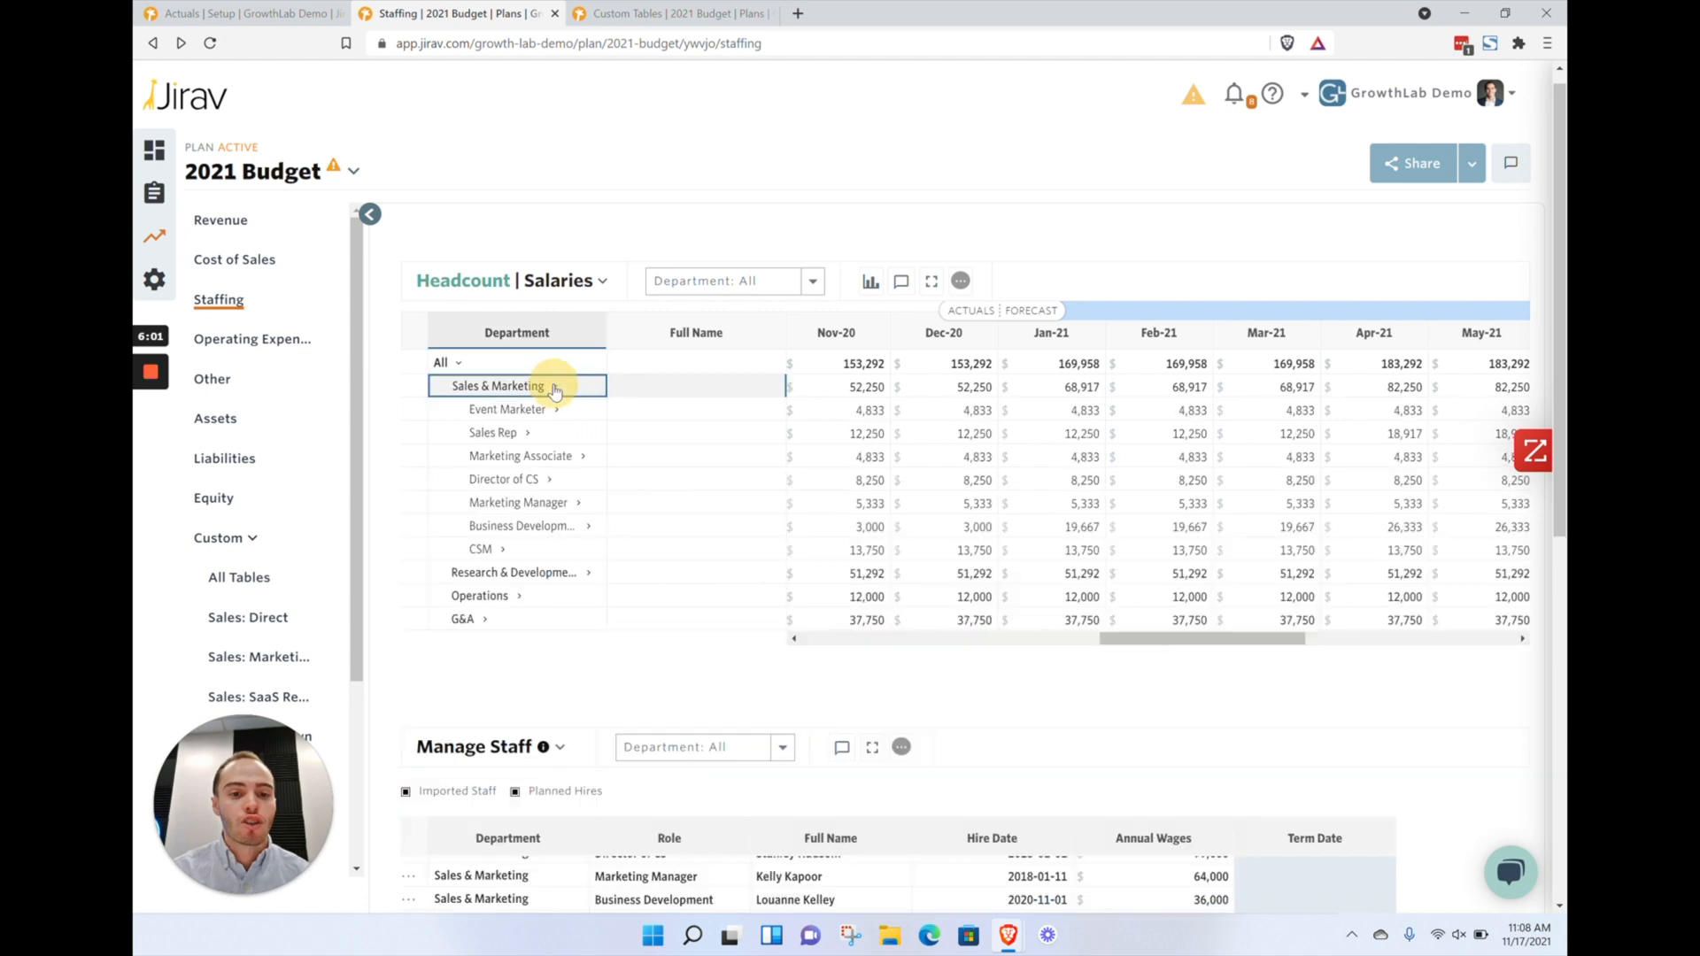
Switch the staffing table to headcount and expand the CSM role to show its driver and imported staff rows
left_click(465, 282)
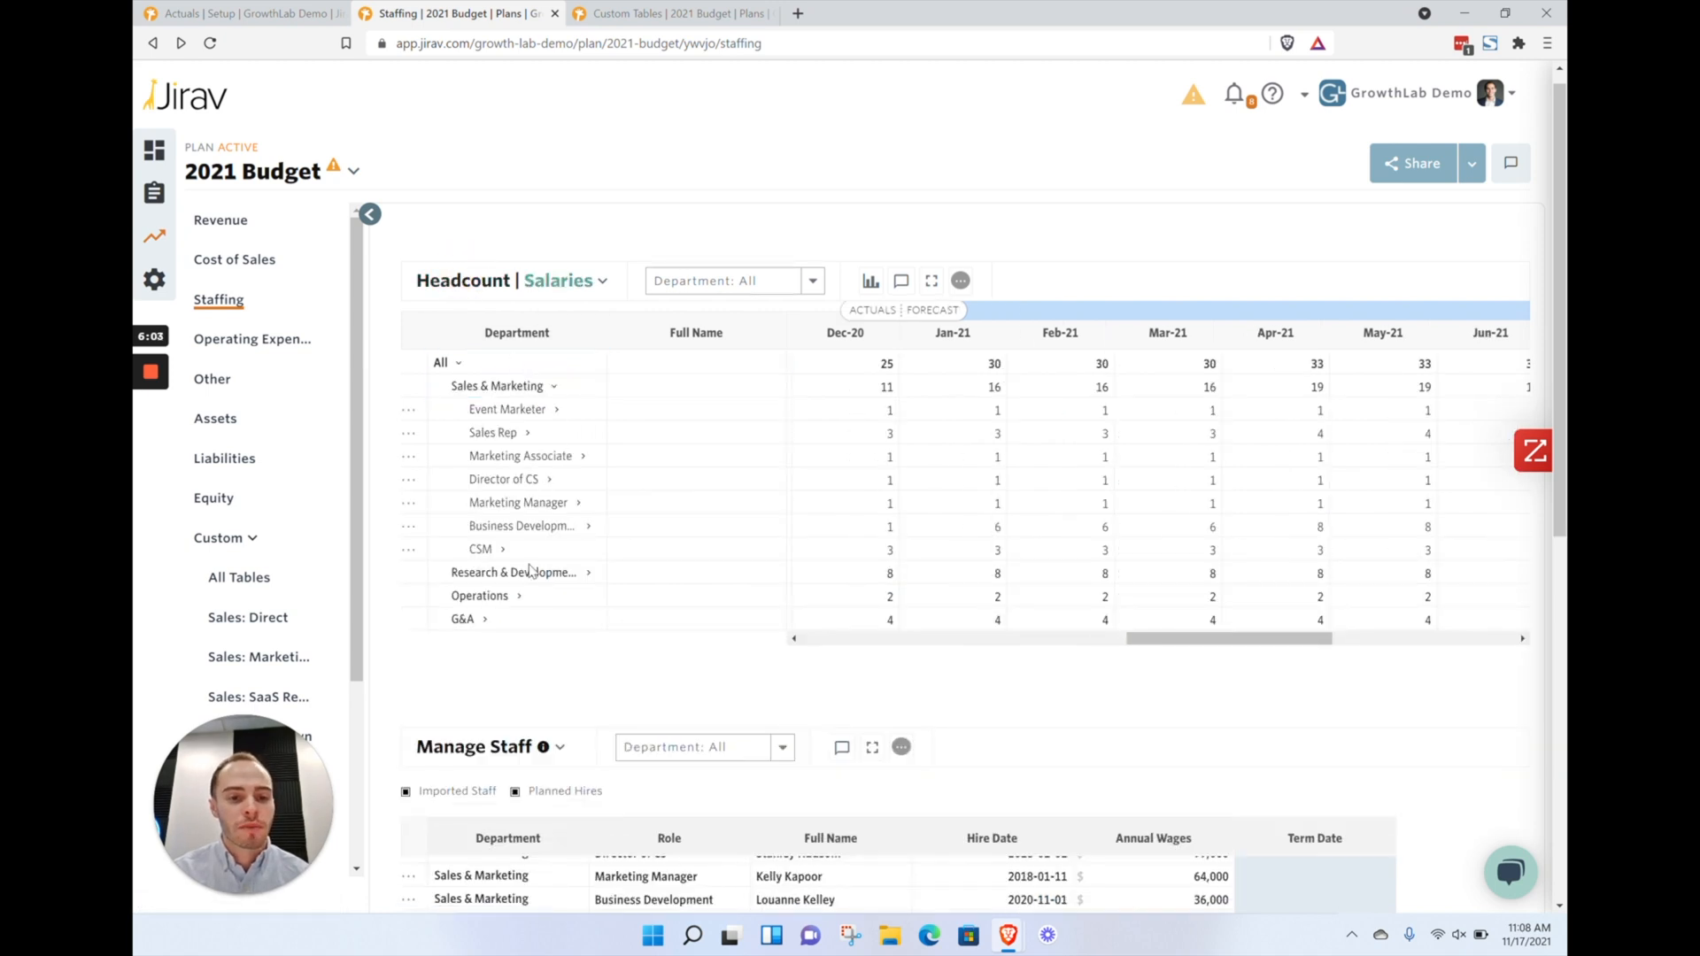
left_click(502, 550)
scroll(797, 545, "down", 2)
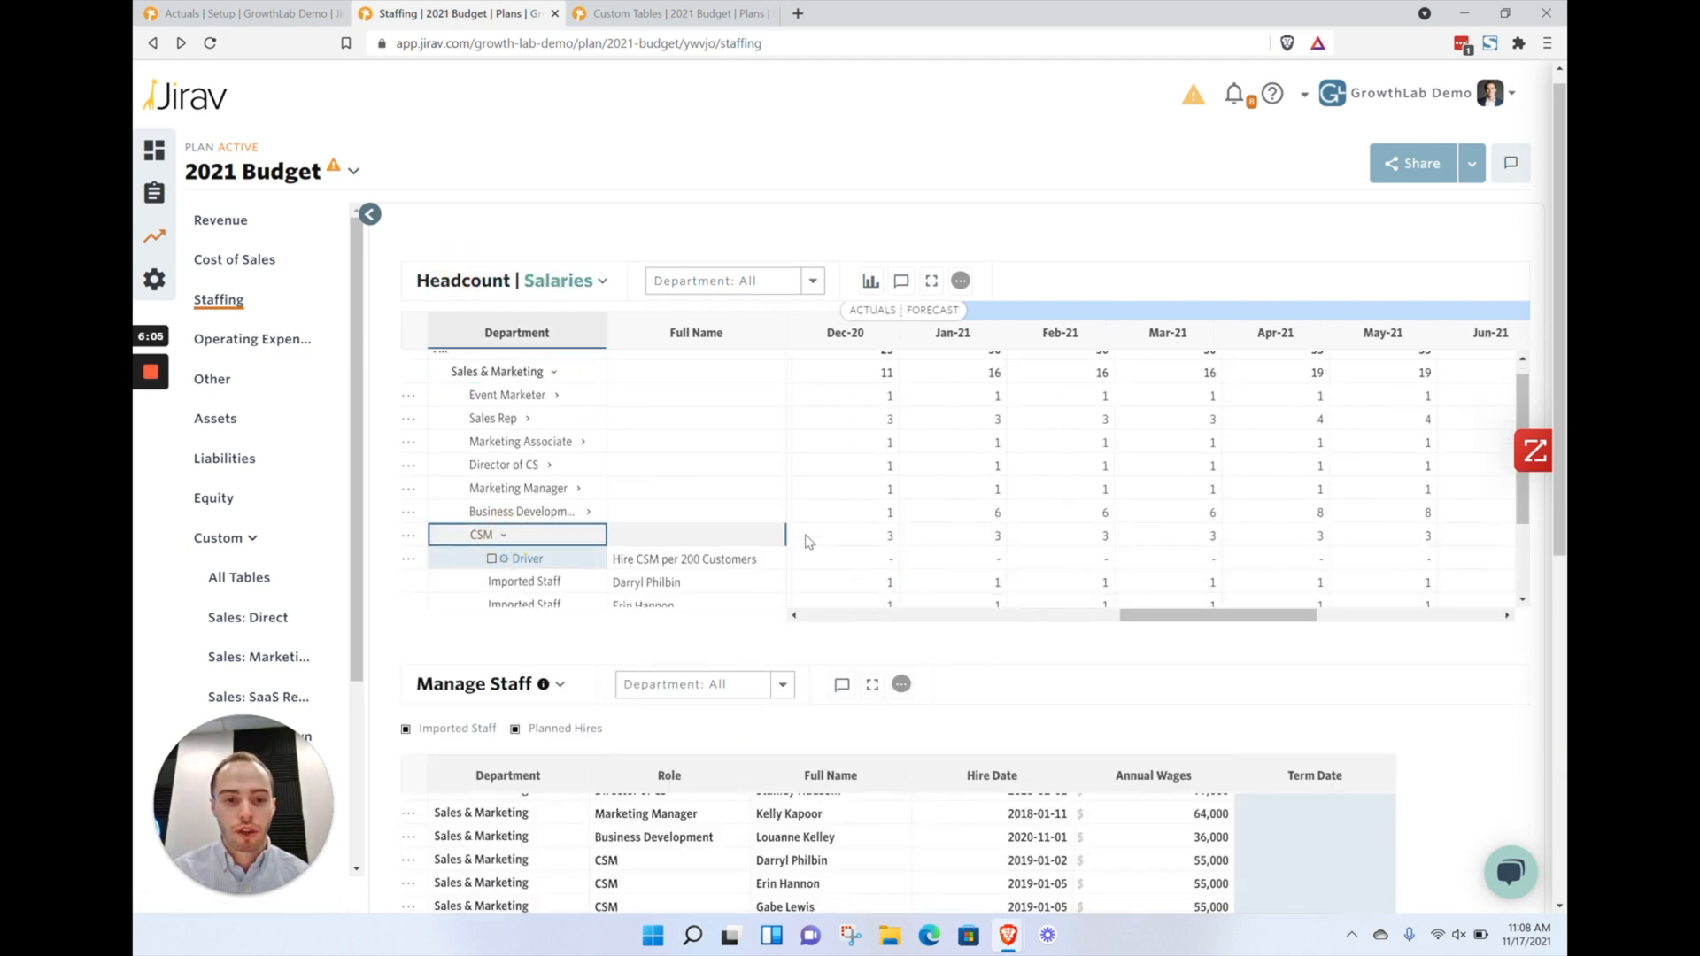
Review CSM headcount across the months through Dec-21, selecting the Oct-21 to Dec-21 CSM totals
left_click_drag(711, 507, 992, 500)
scroll(1157, 485, "right", 3)
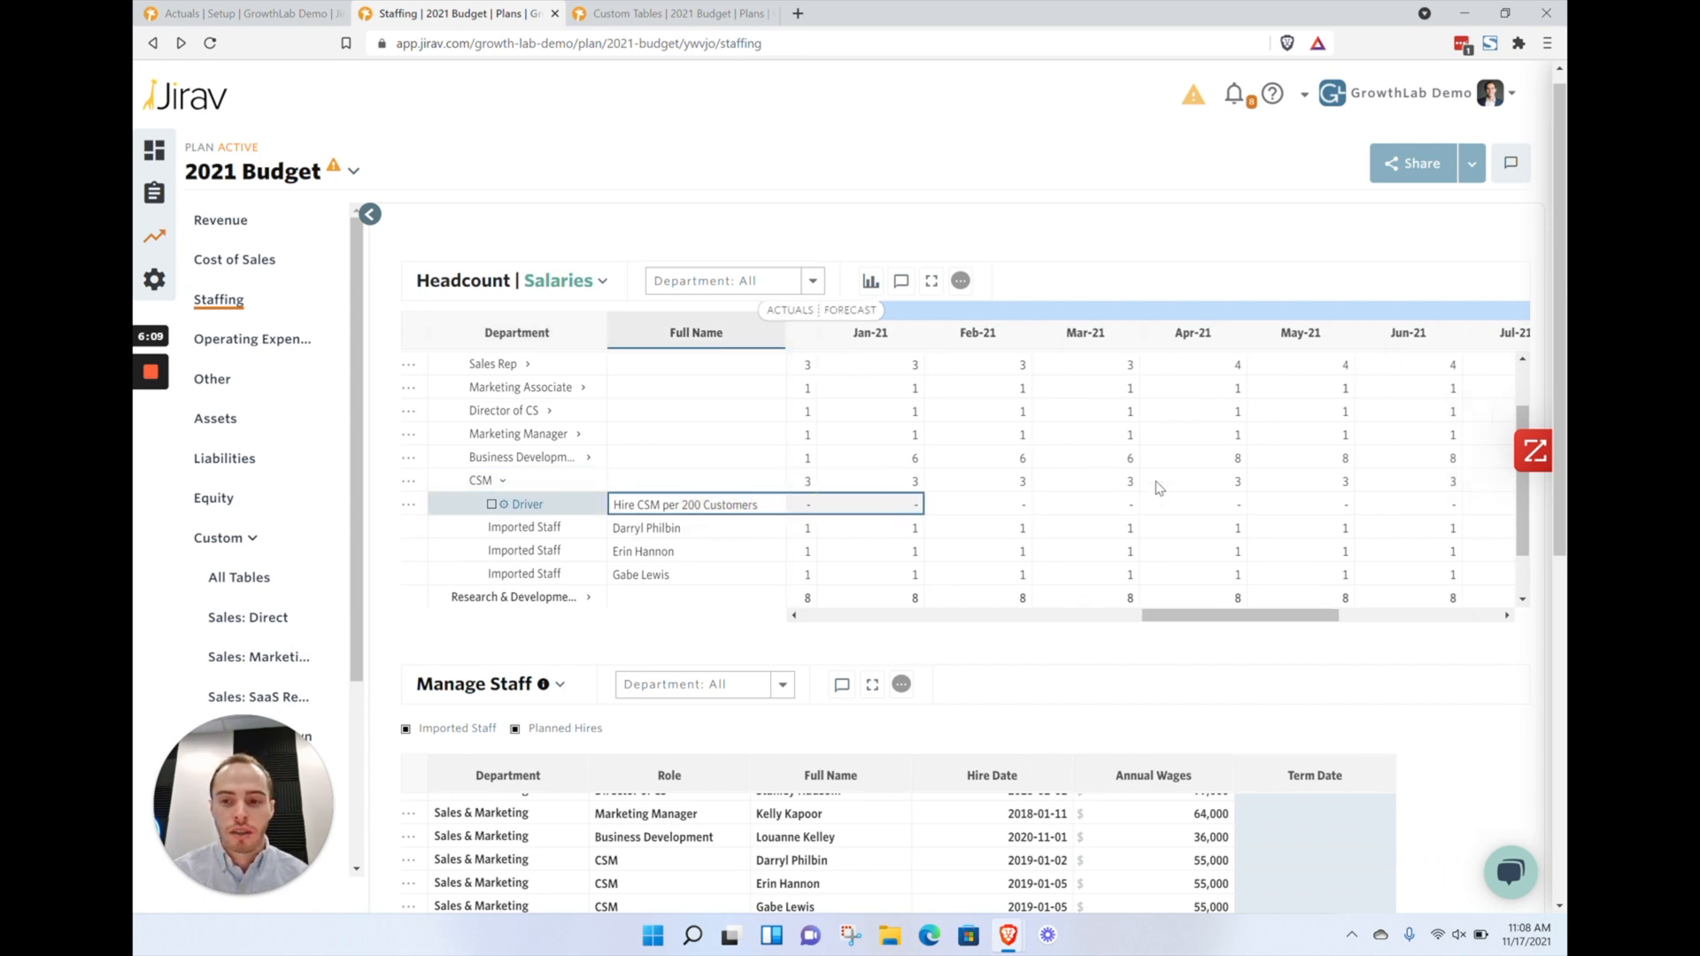
scroll(1157, 485, "right", 8)
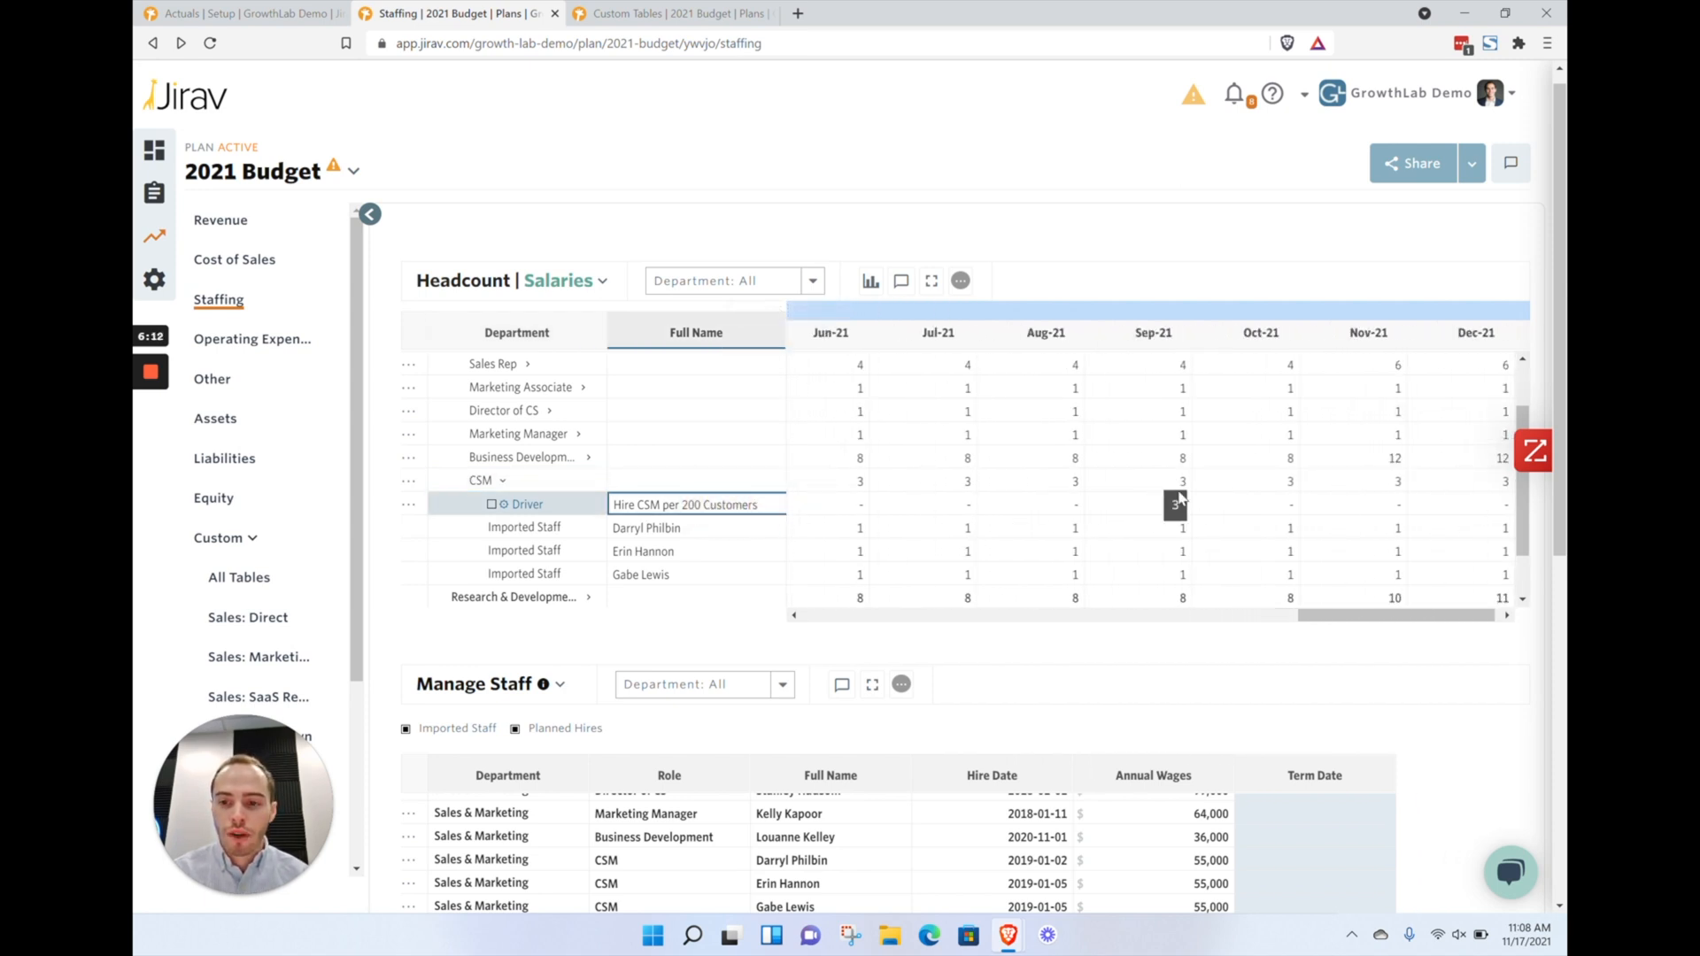
left_click_drag(1454, 483, 1246, 490)
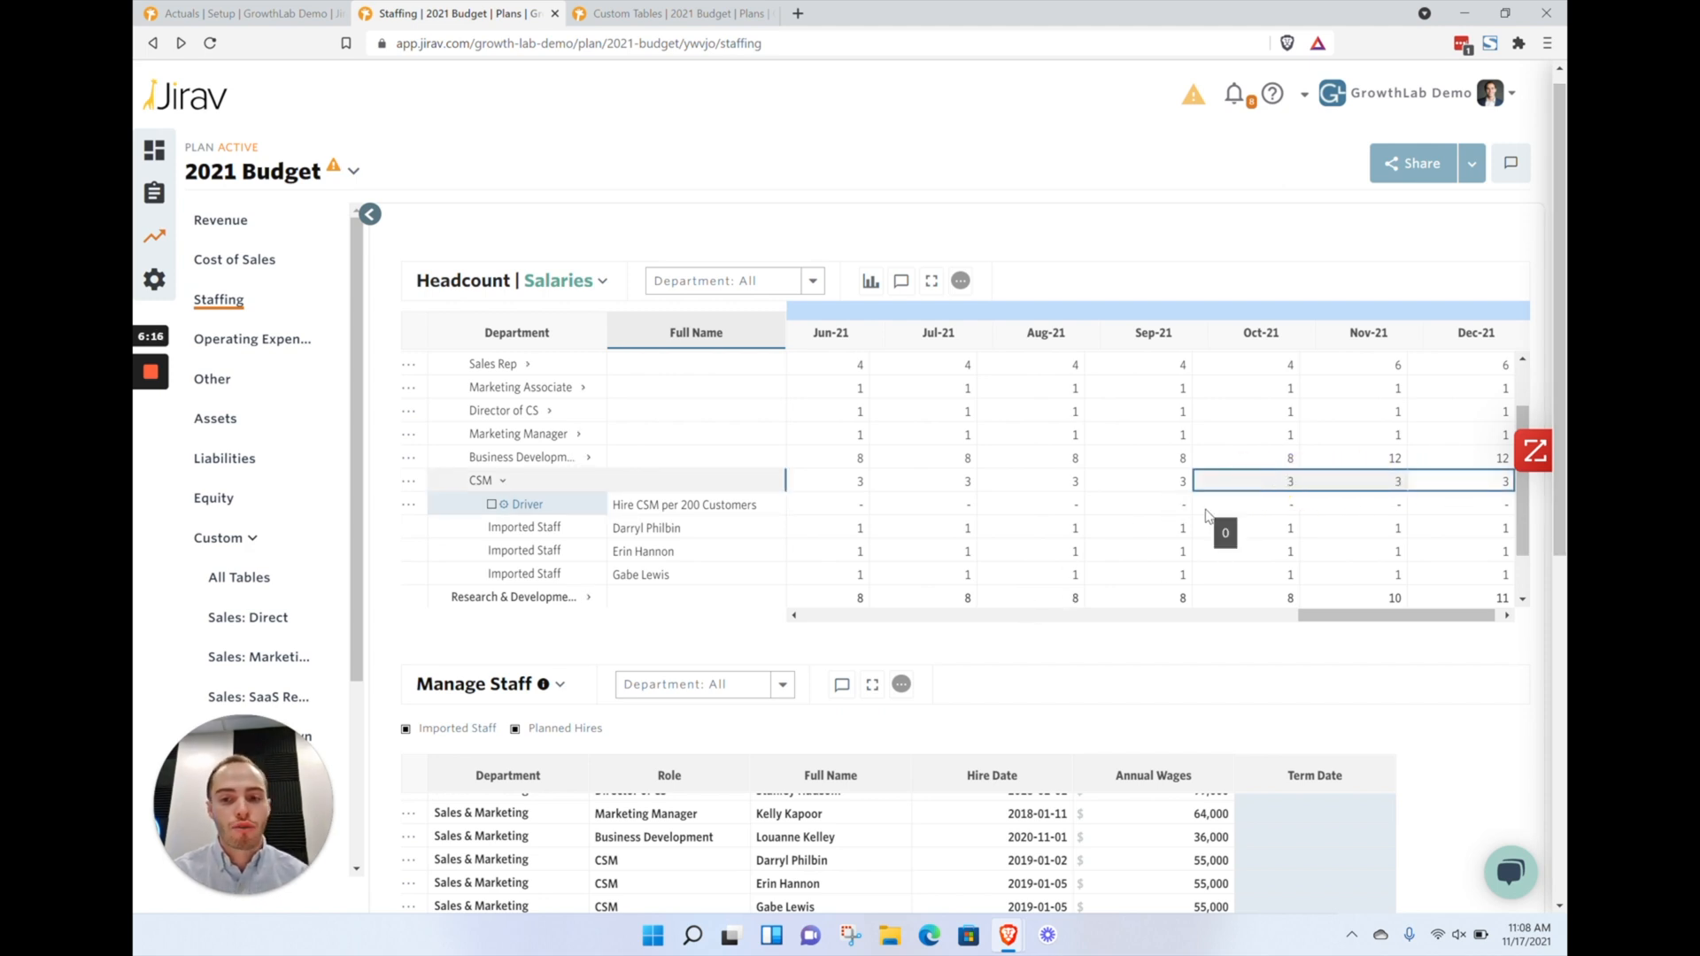
Check the Beginning MRR for Jul-21 in the Sales: SaaS Revenue custom table, then return to Staffing
left_click(677, 14)
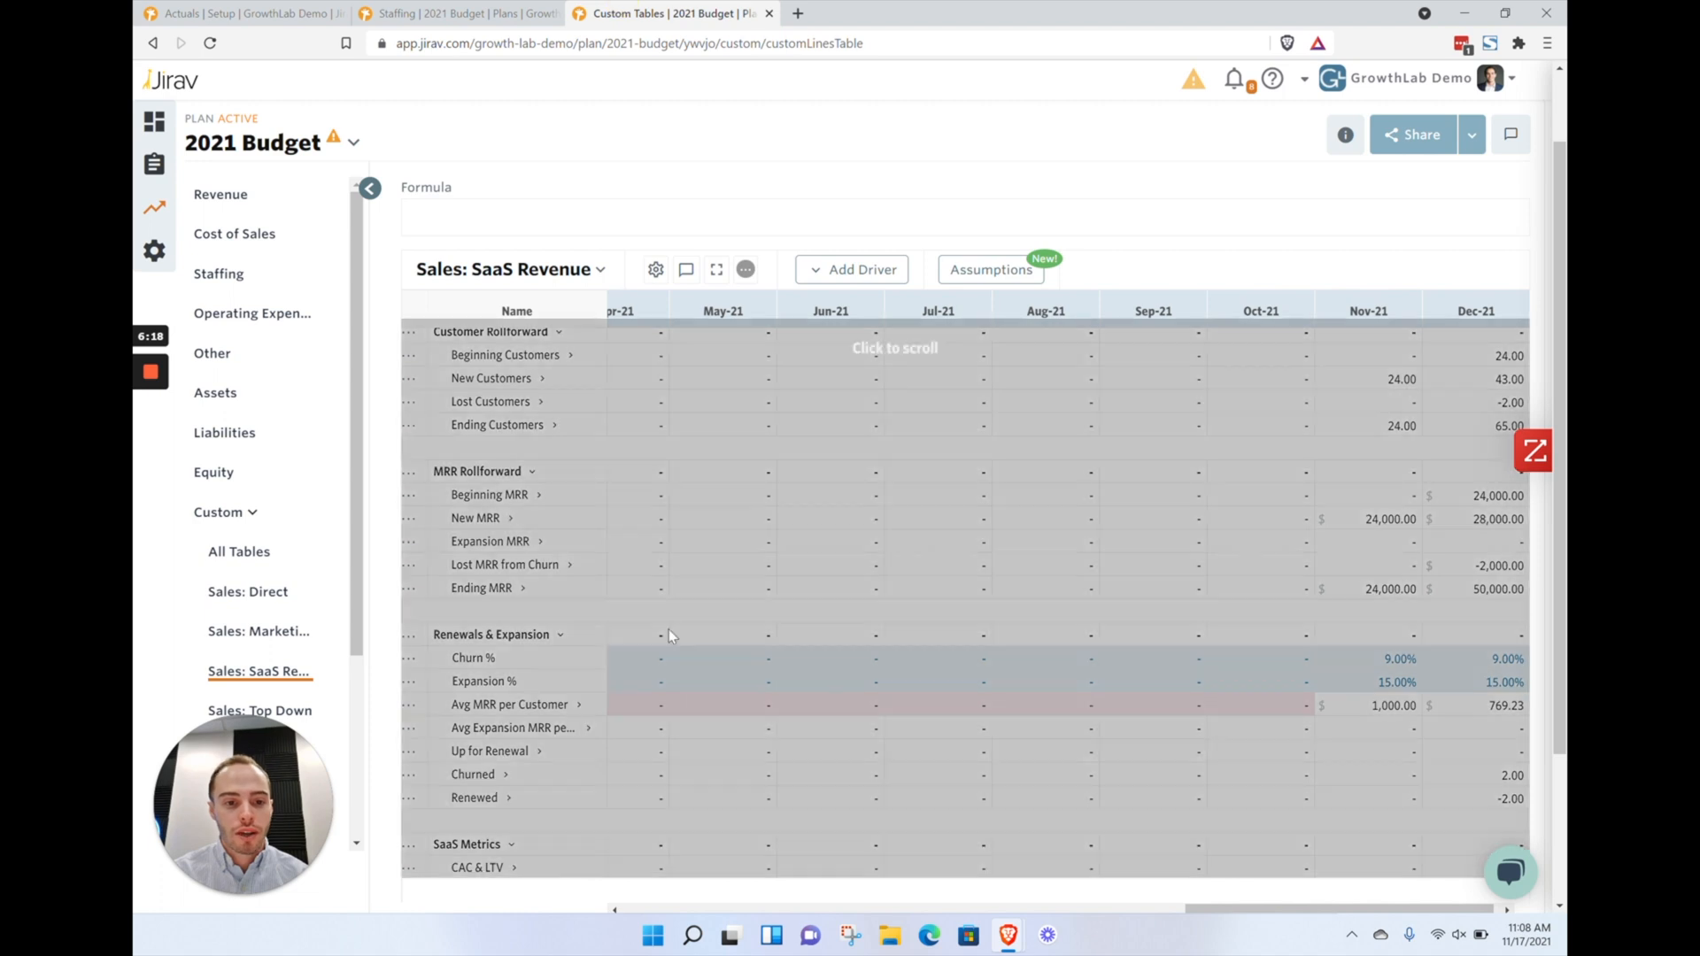
left_click(906, 495)
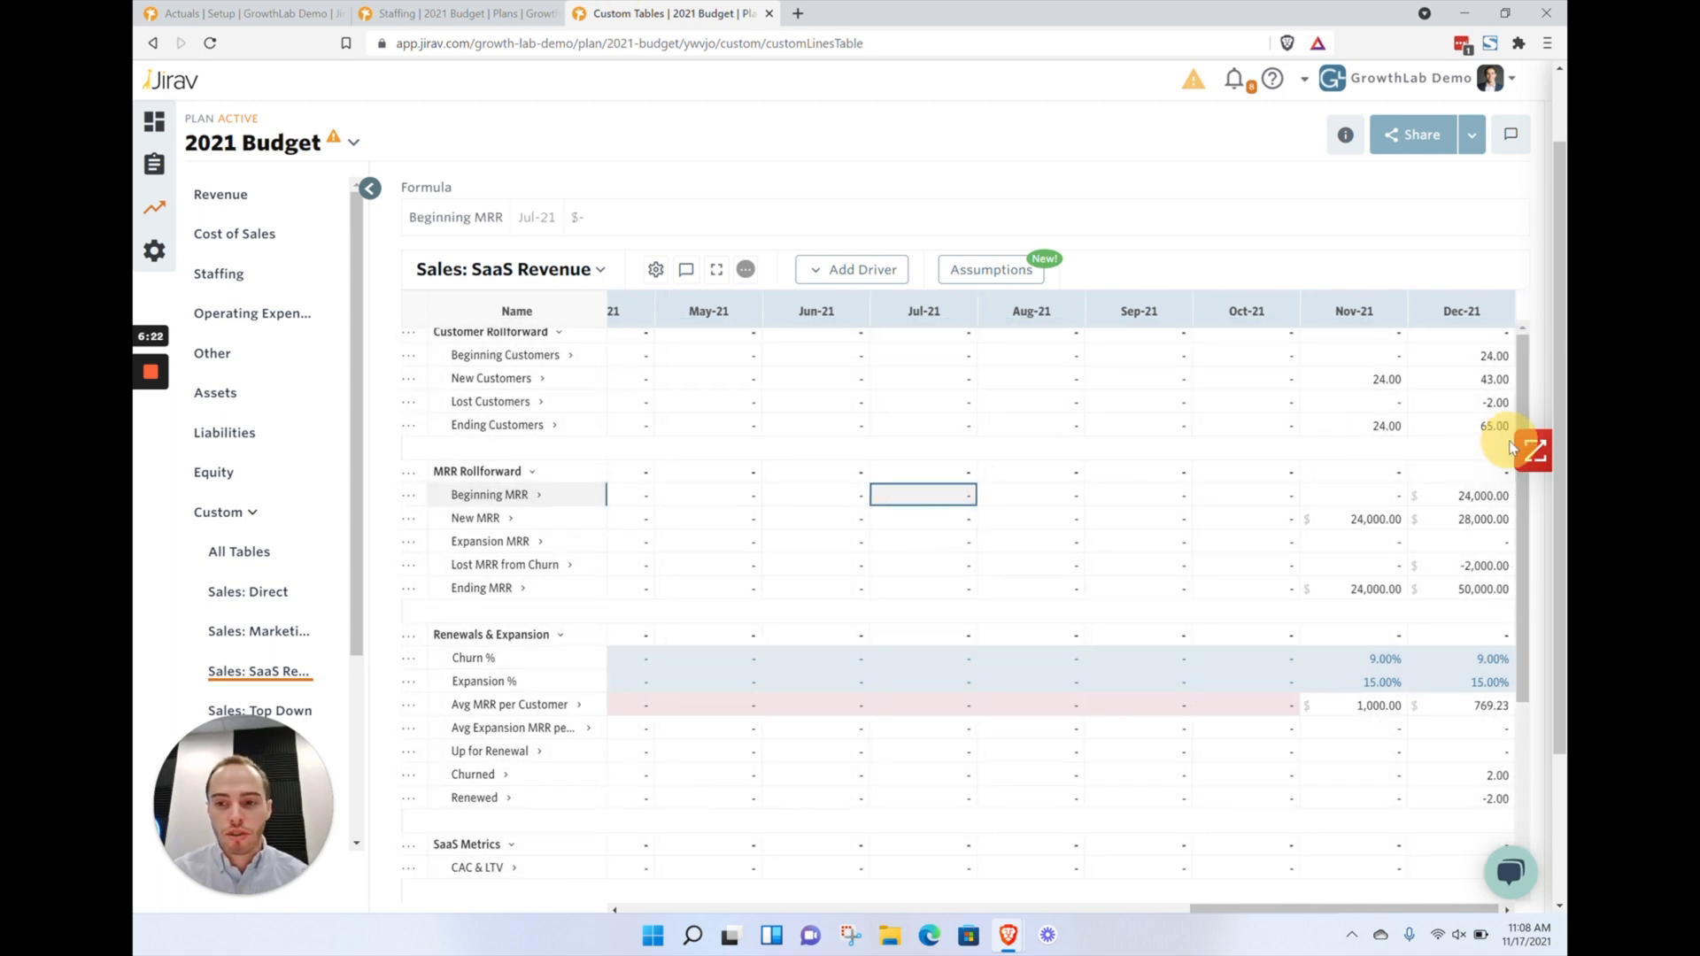
left_click(456, 13)
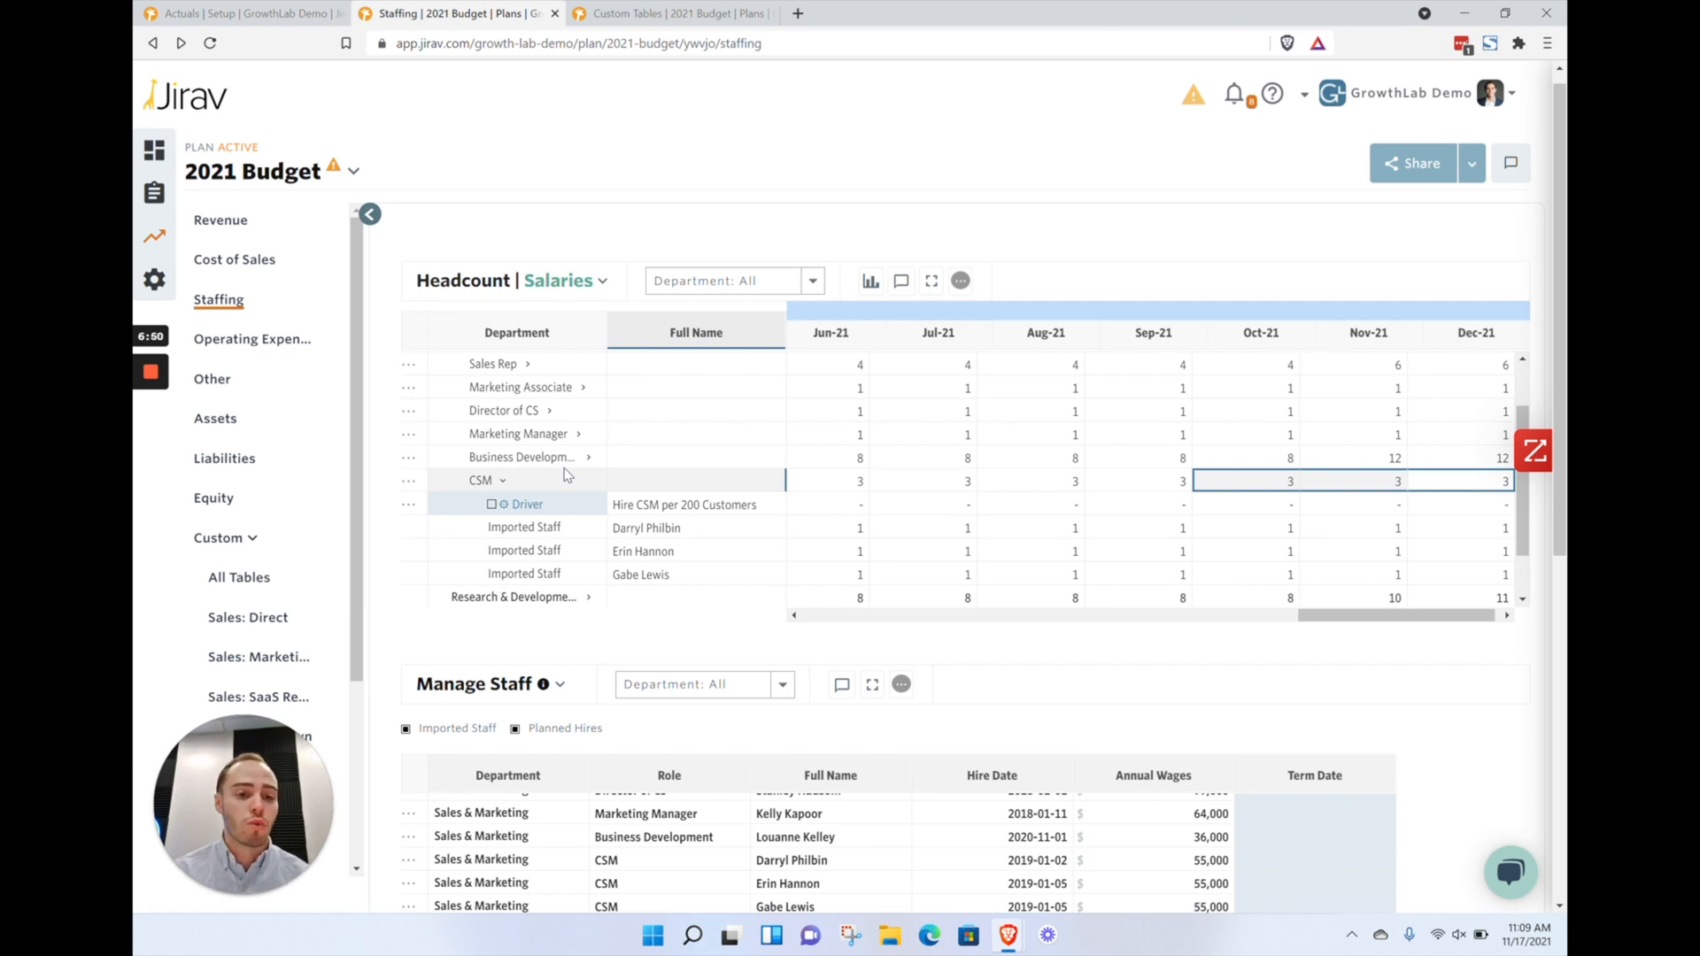
mouse_move(152, 379)
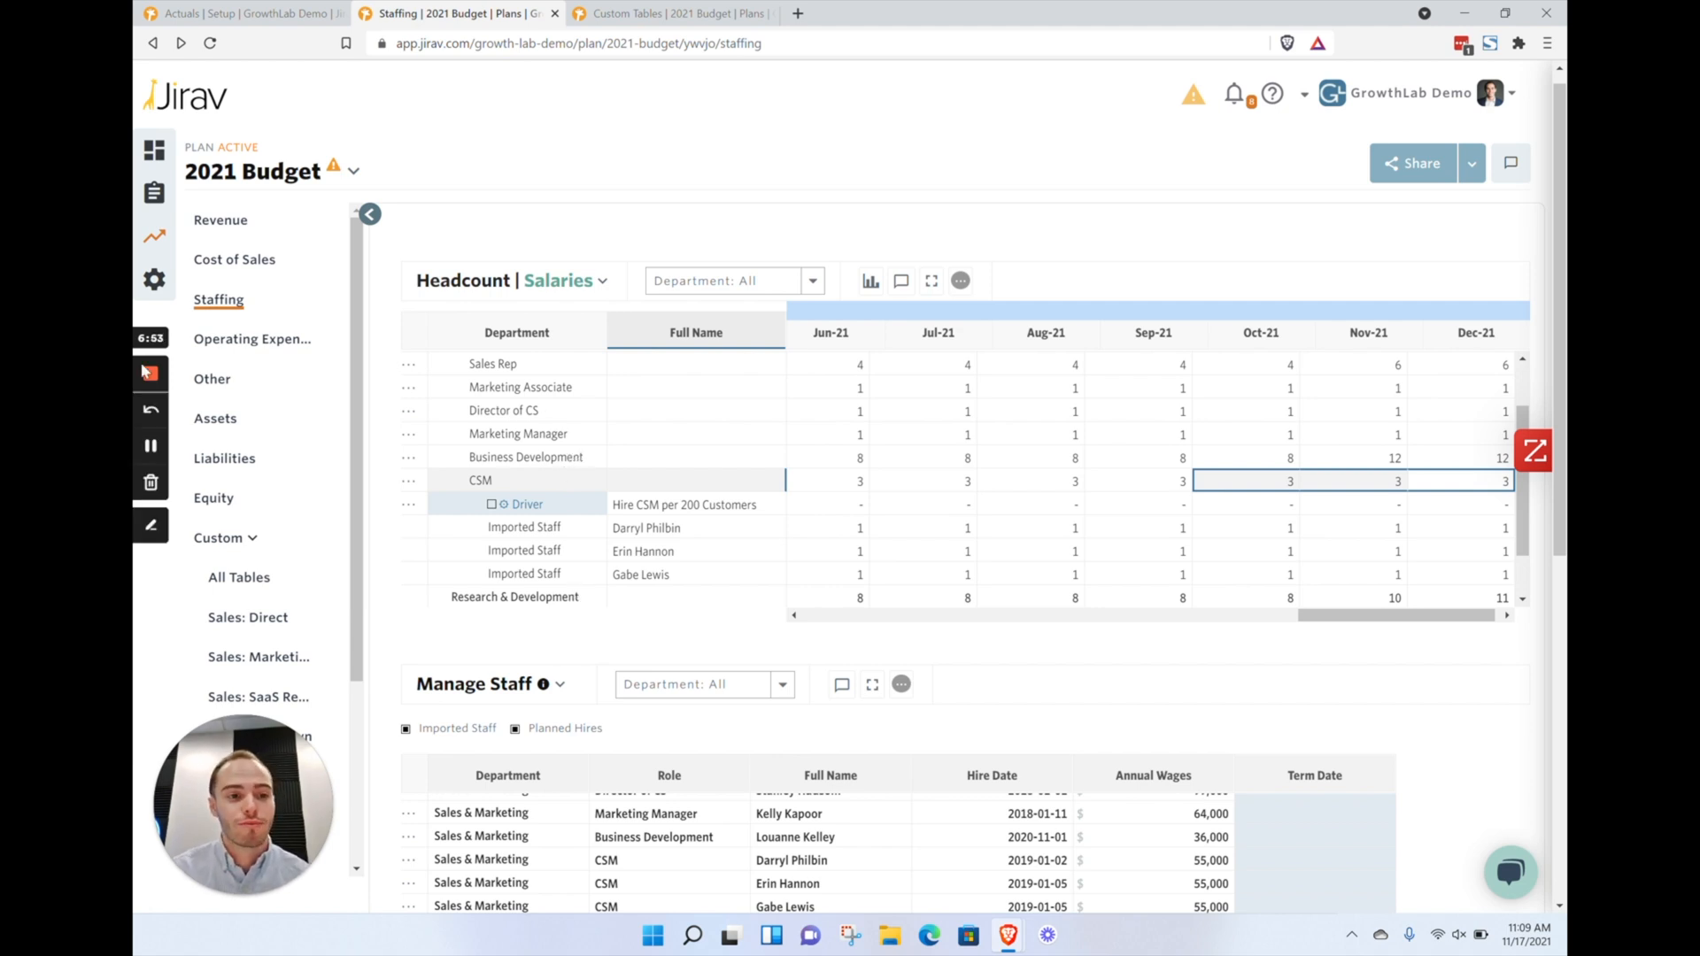